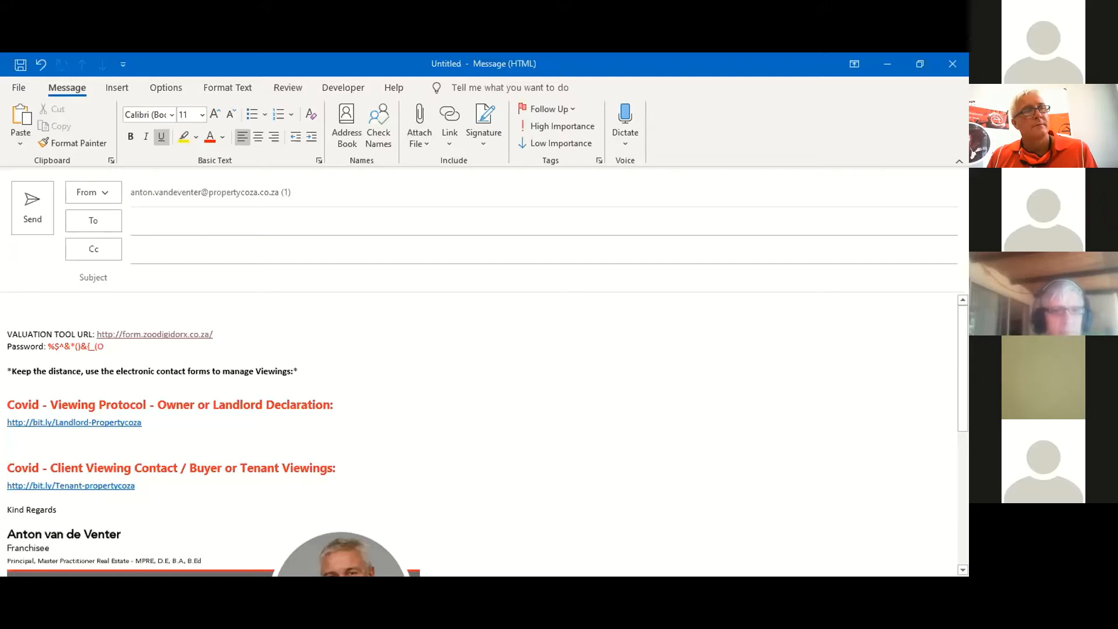
Close the unsent Outlook message draft without keeping it.
key(Escape)
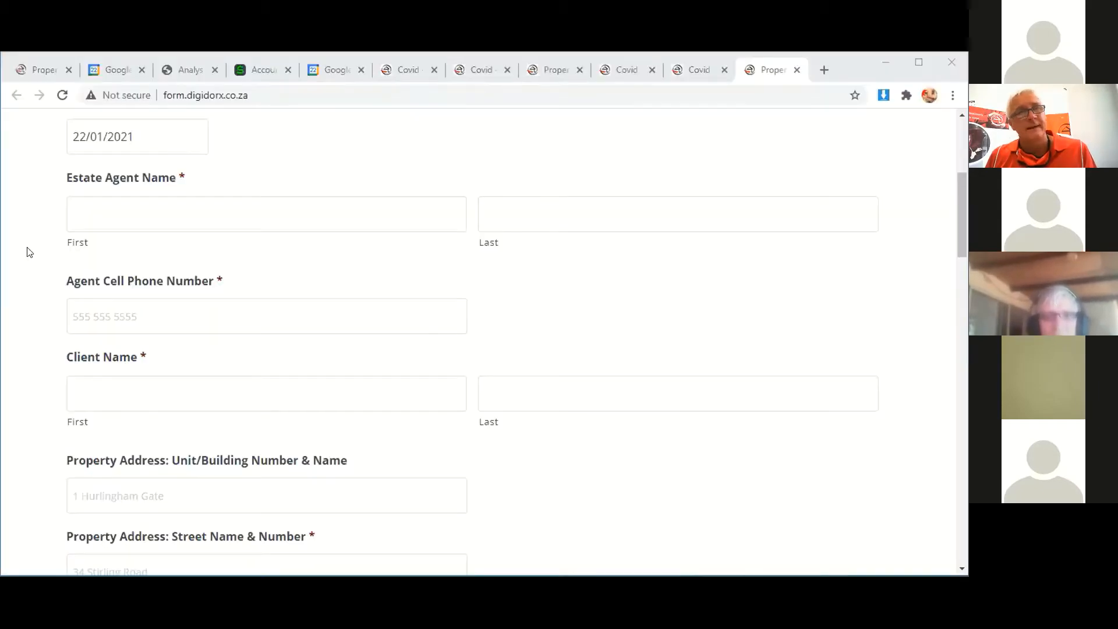
Focus the agent's First name field at the top of the form, then switch to the Lightstone report in Acrobat.
click(184, 211)
scroll(184, 211, up, 5)
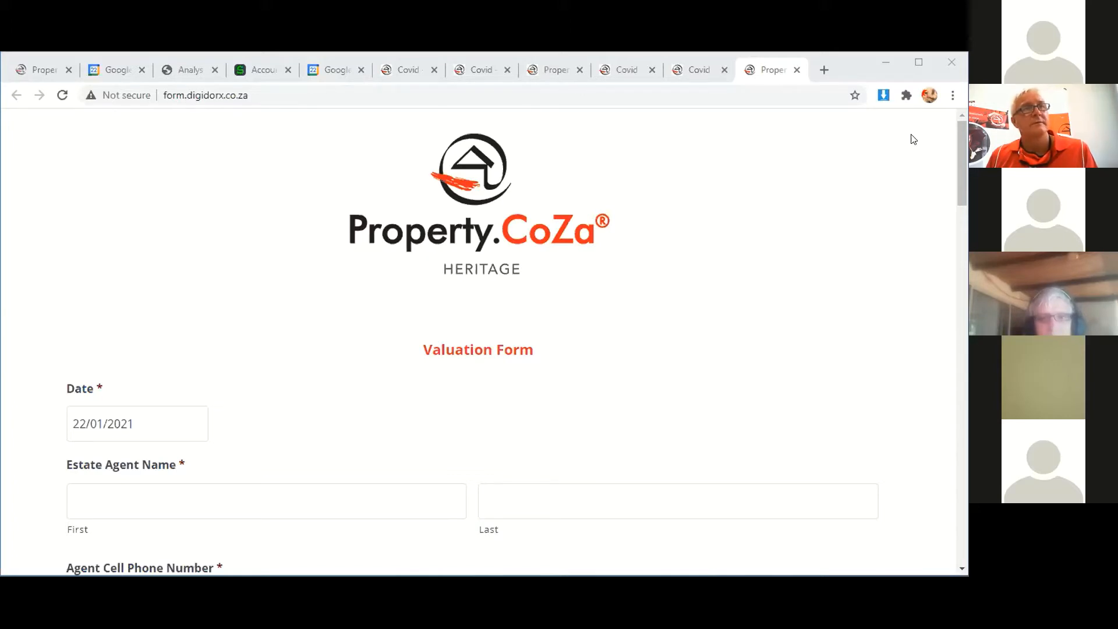
key(alt+Tab)
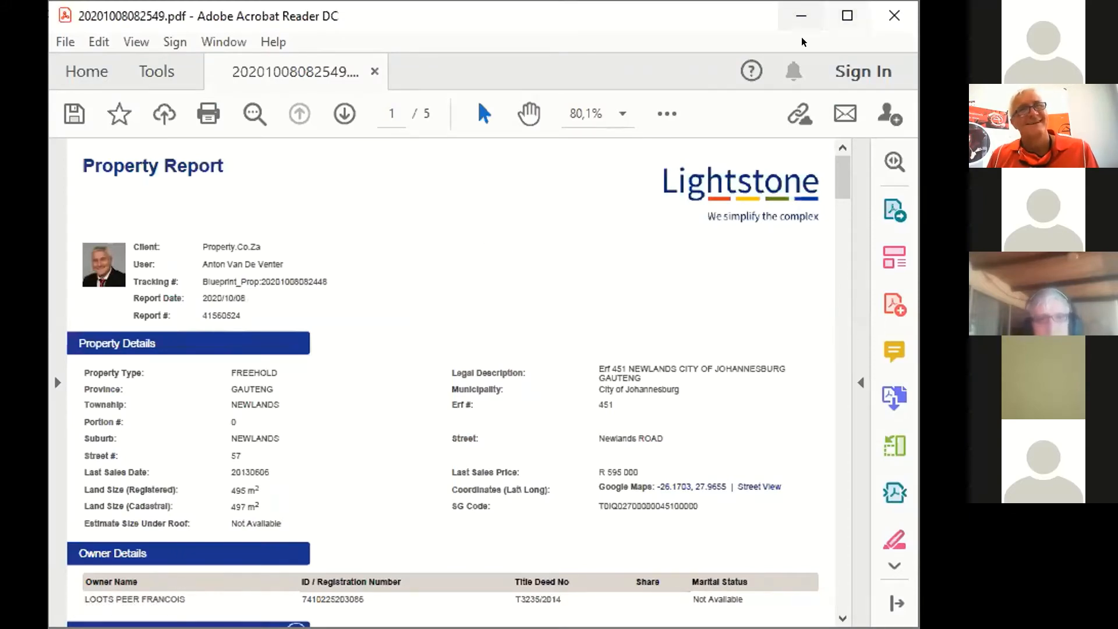
Maximize the Lightstone report window and highlight Erf # 451.
click(847, 16)
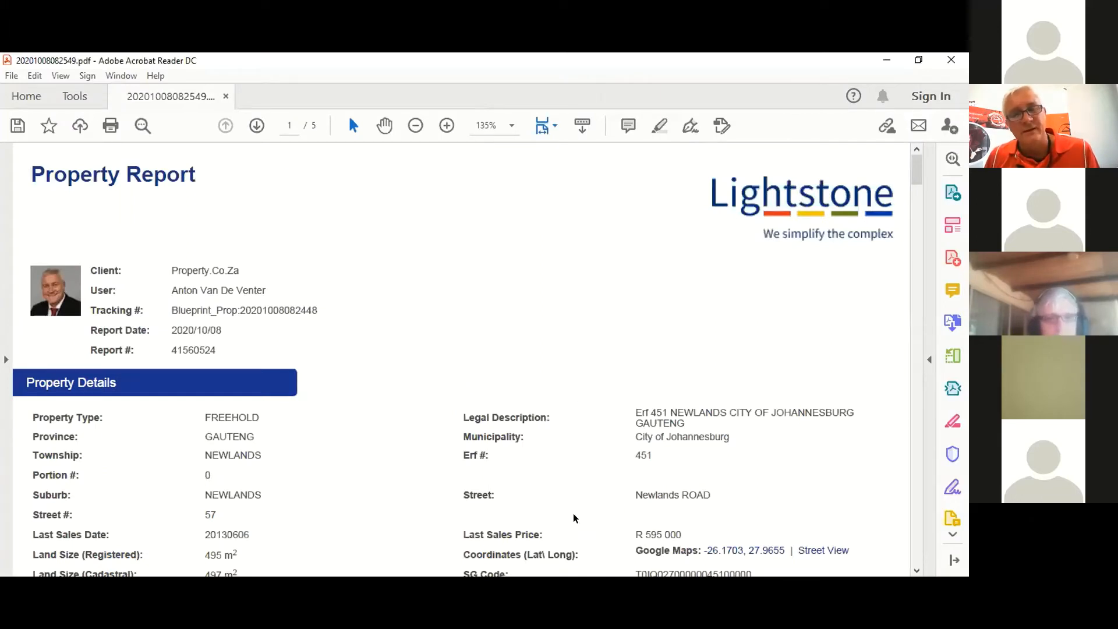
scroll(574, 519, down, 3)
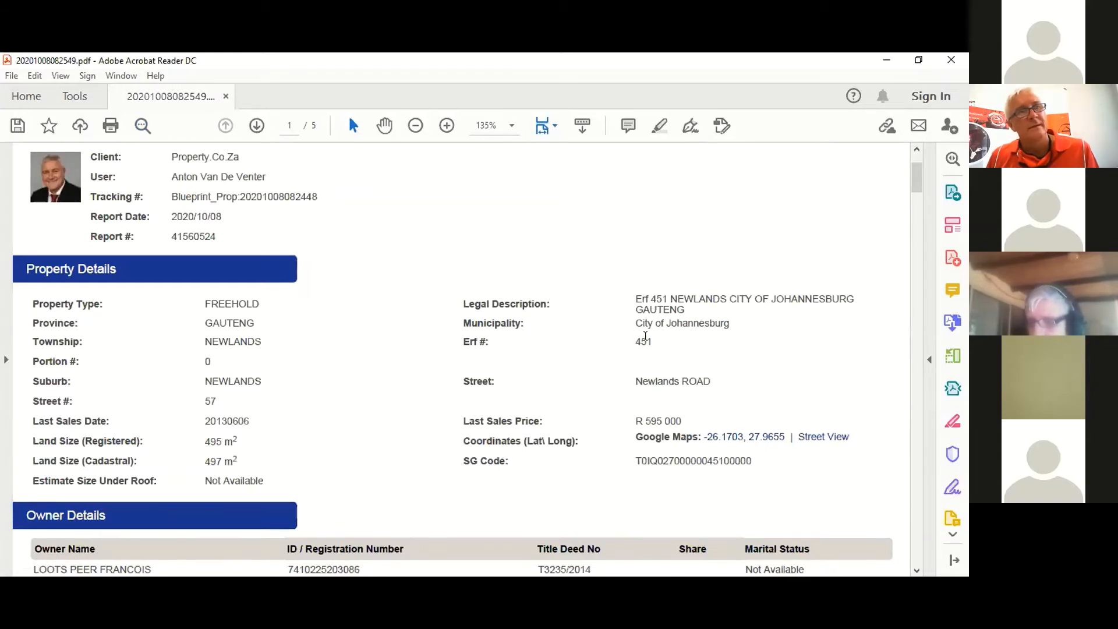
drag(653, 342, 461, 342)
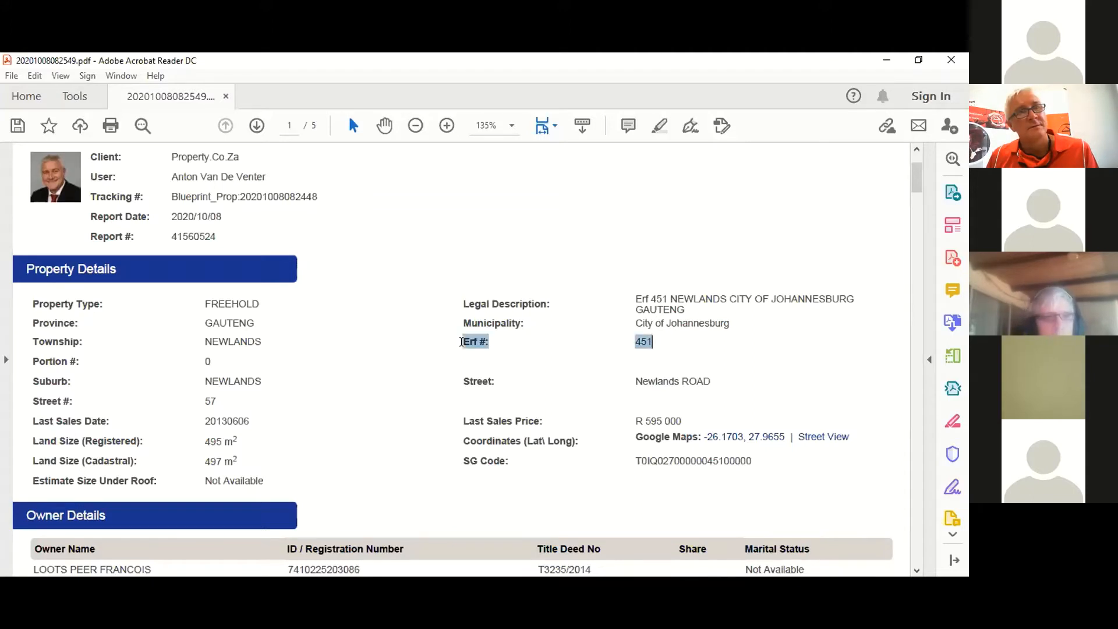
Highlight the owner details row, showing owner name, ID and title deed number, then deselect it.
scroll(361, 369, down, 3)
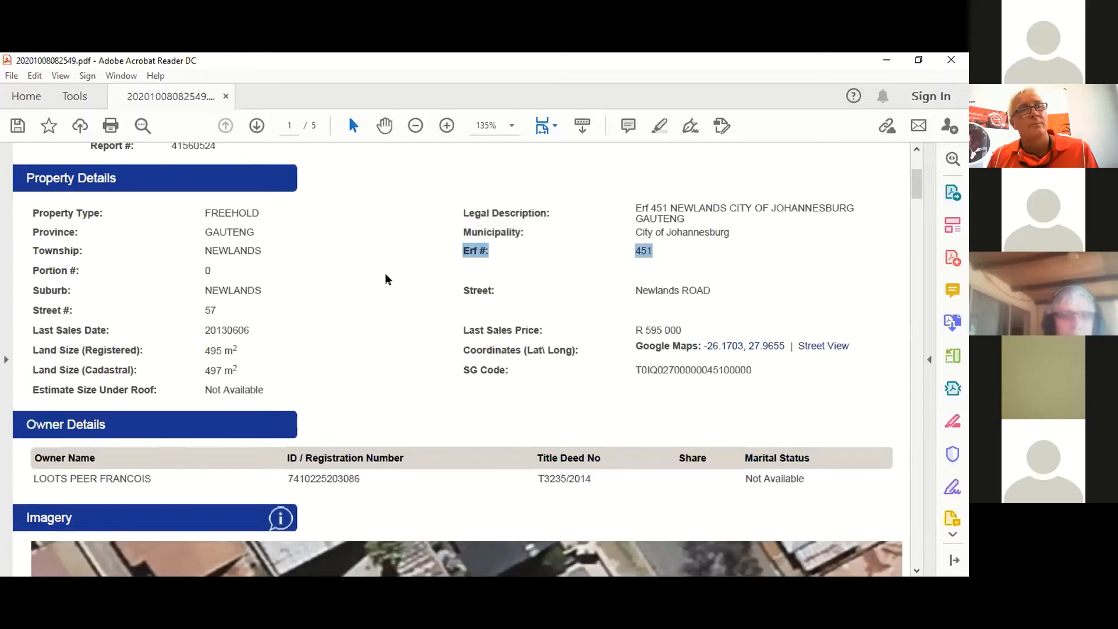
scroll(387, 278, down, 15)
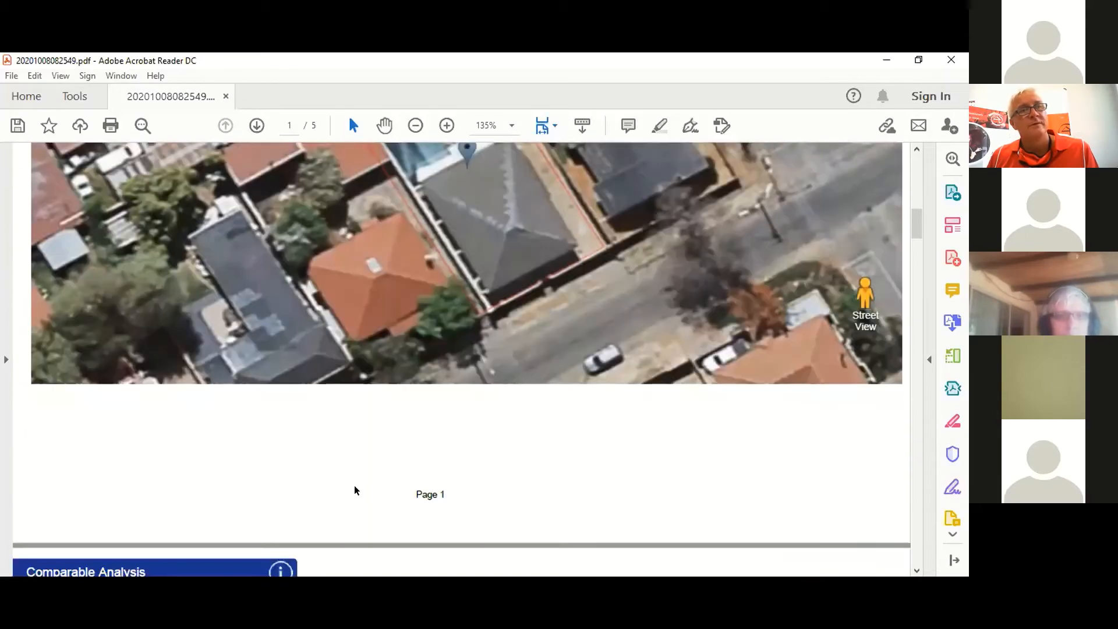
scroll(356, 490, down, 10)
scroll(328, 457, up, 10)
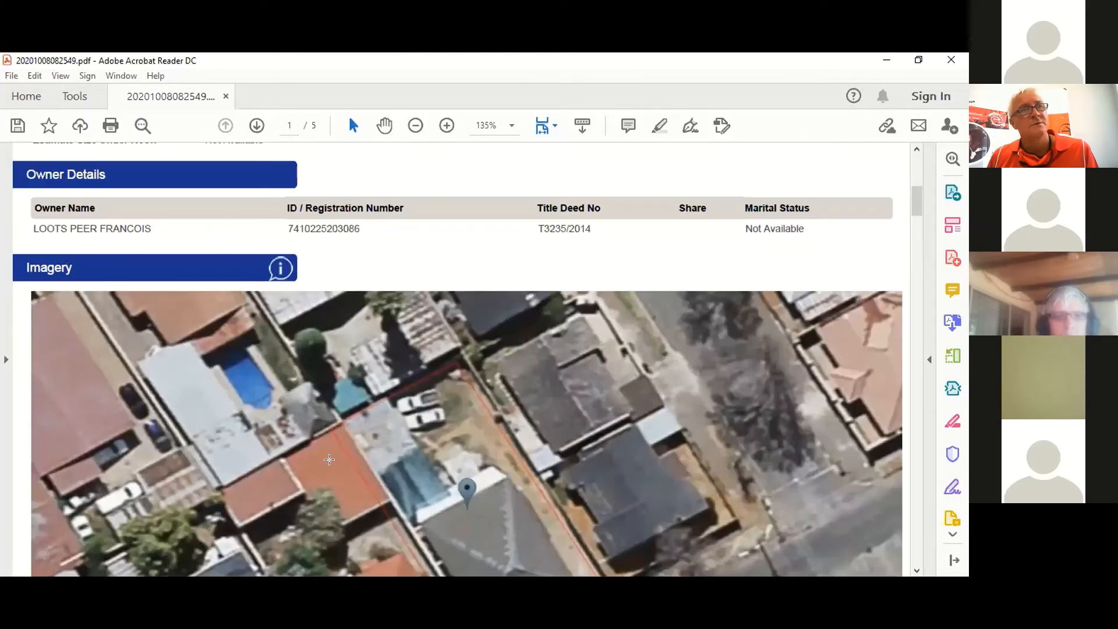
scroll(35, 382, up, 3)
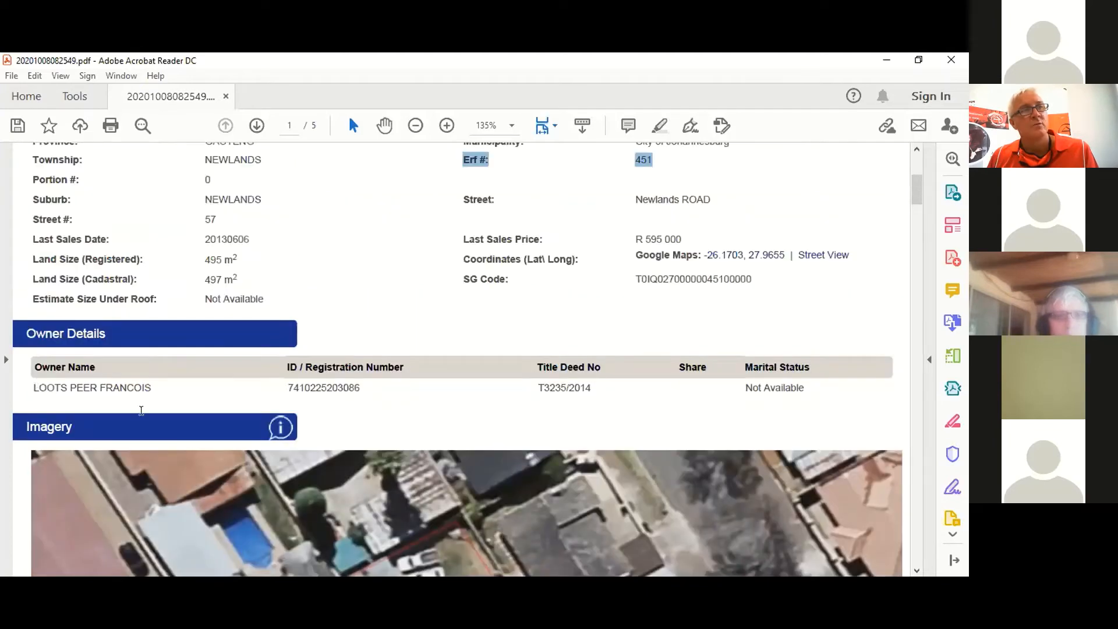
triple_click(141, 388)
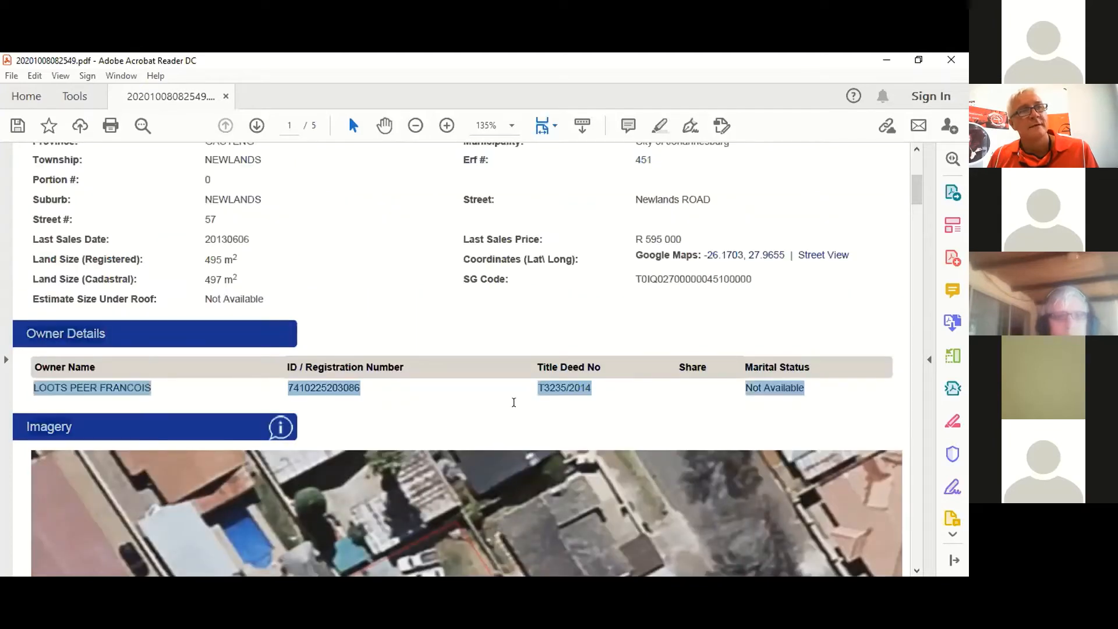
click(415, 403)
scroll(352, 210, down, 3)
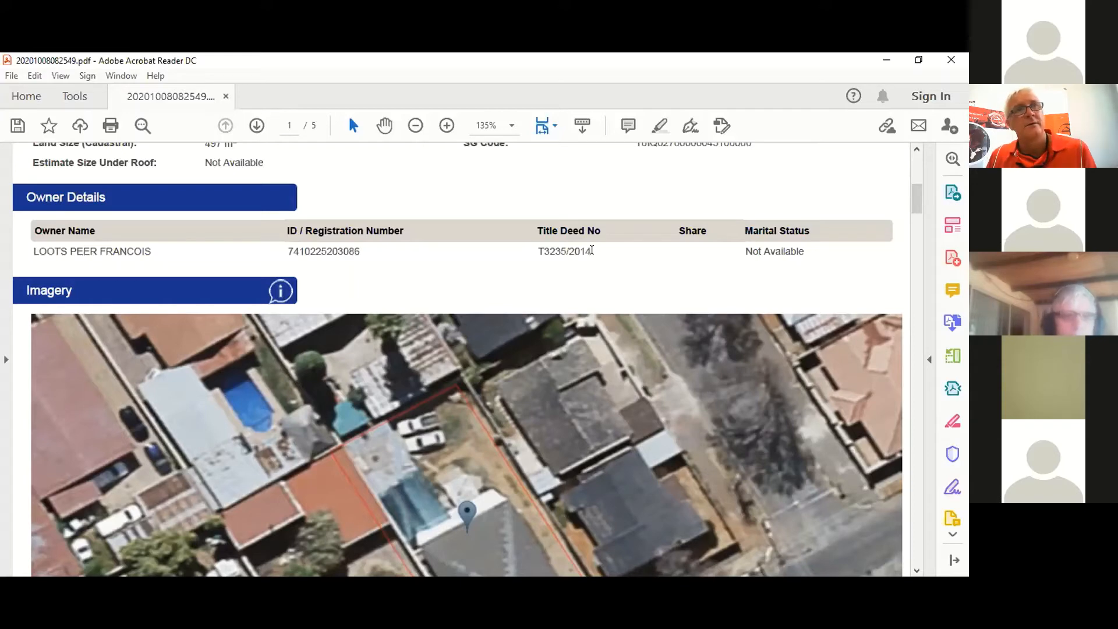
Review the Comparable Analysis table and Comparable Valuation average price, then return to the Chrome form.
scroll(360, 500, down, 6)
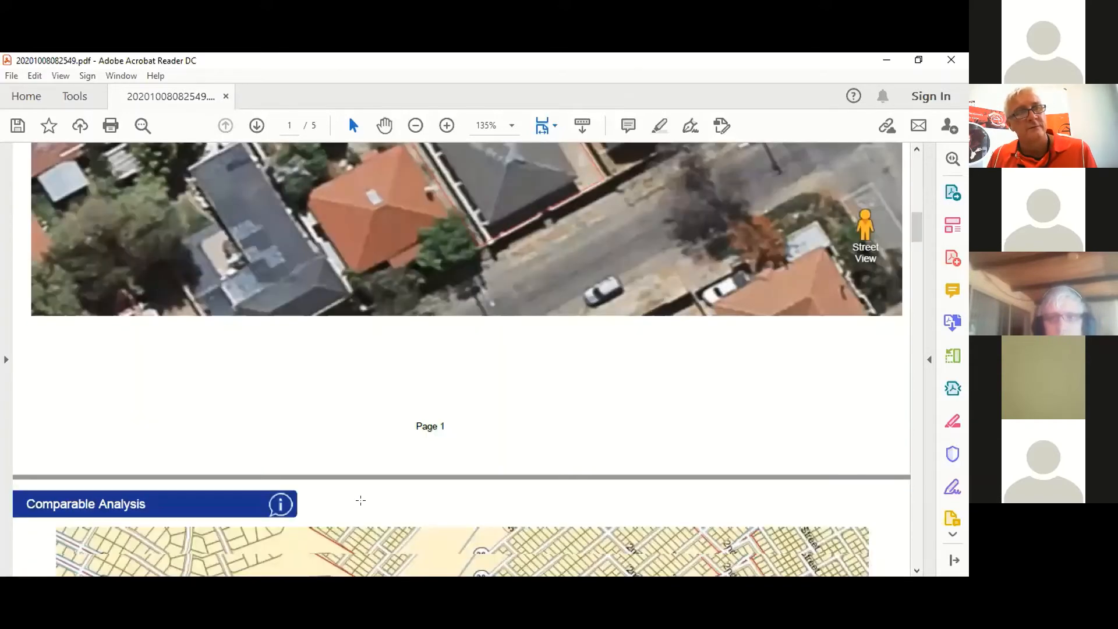
scroll(362, 413, down, 6)
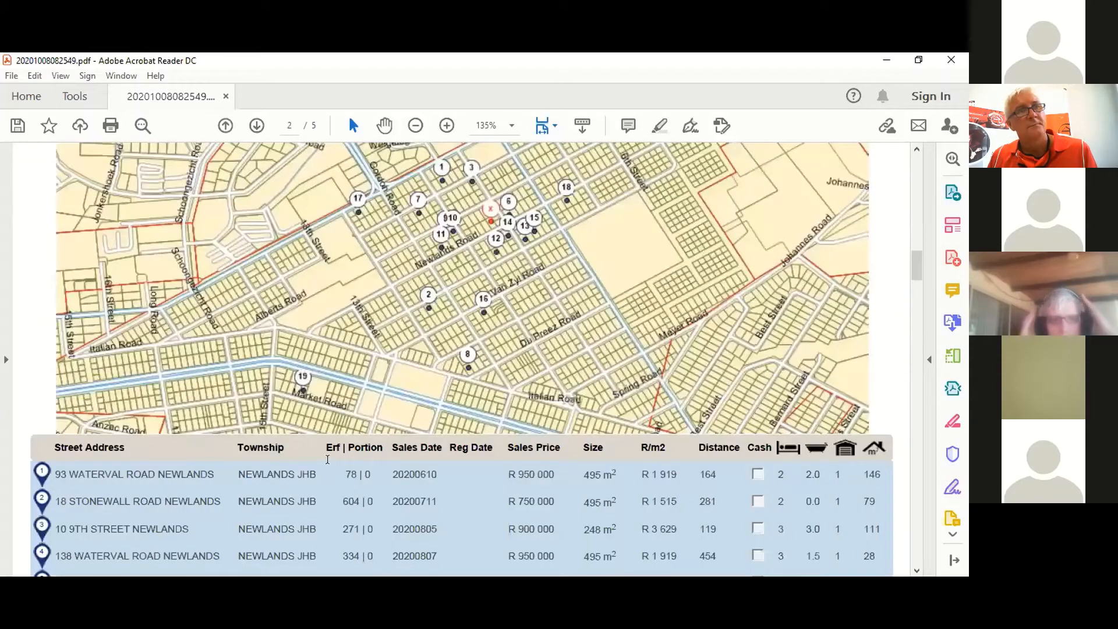
scroll(720, 371, down, 3)
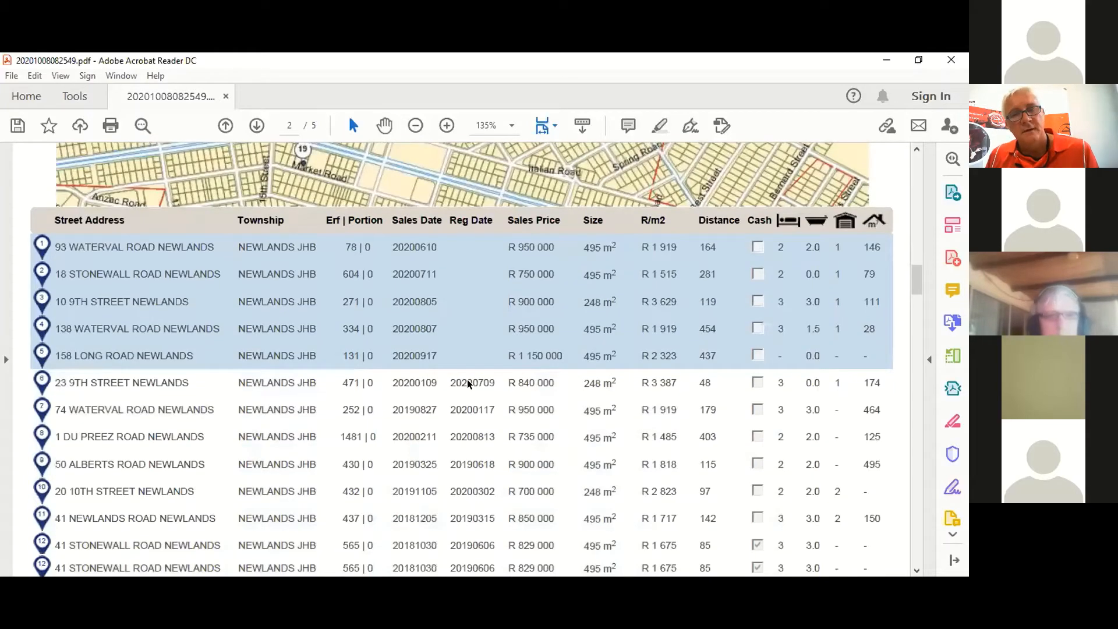
scroll(471, 397, down, 5)
scroll(471, 396, down, 3)
scroll(464, 373, down, 3)
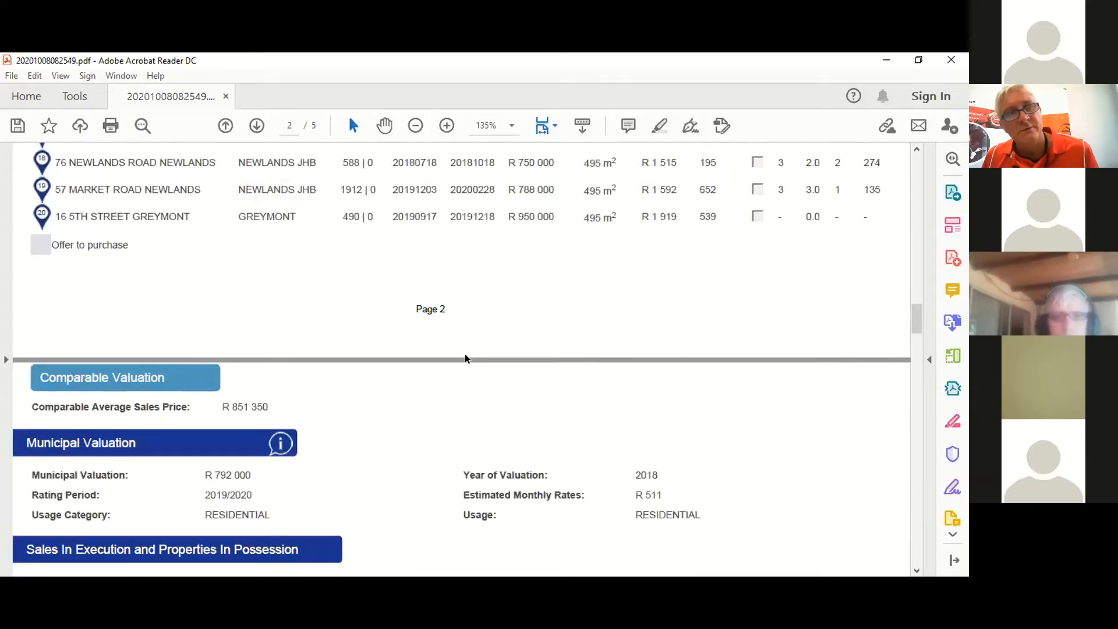
scroll(462, 361, down, 3)
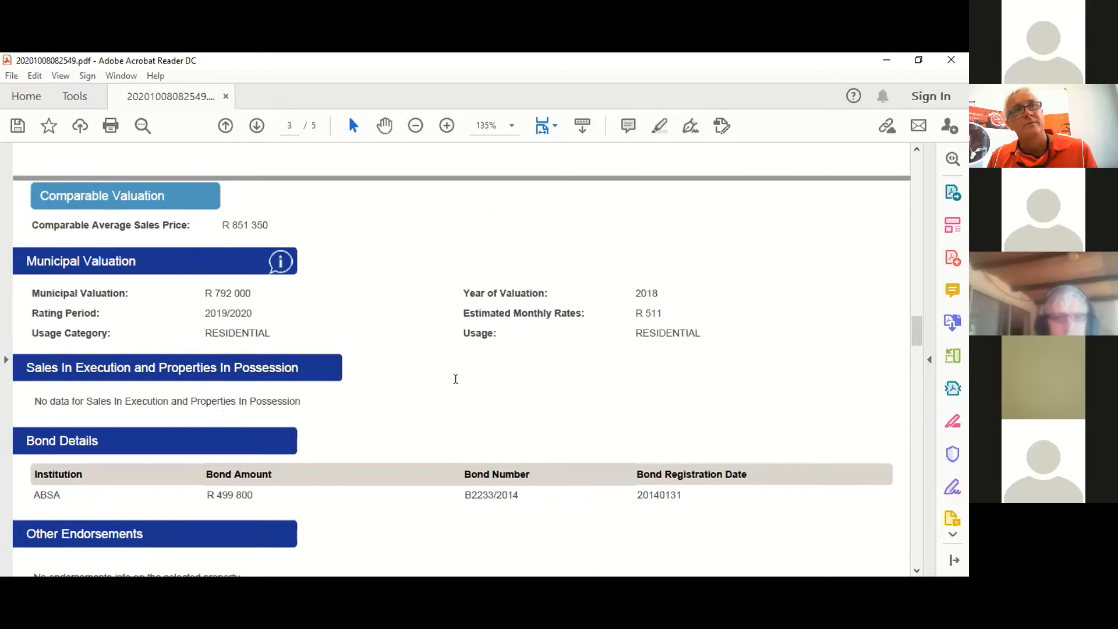
scroll(456, 379, up, 10)
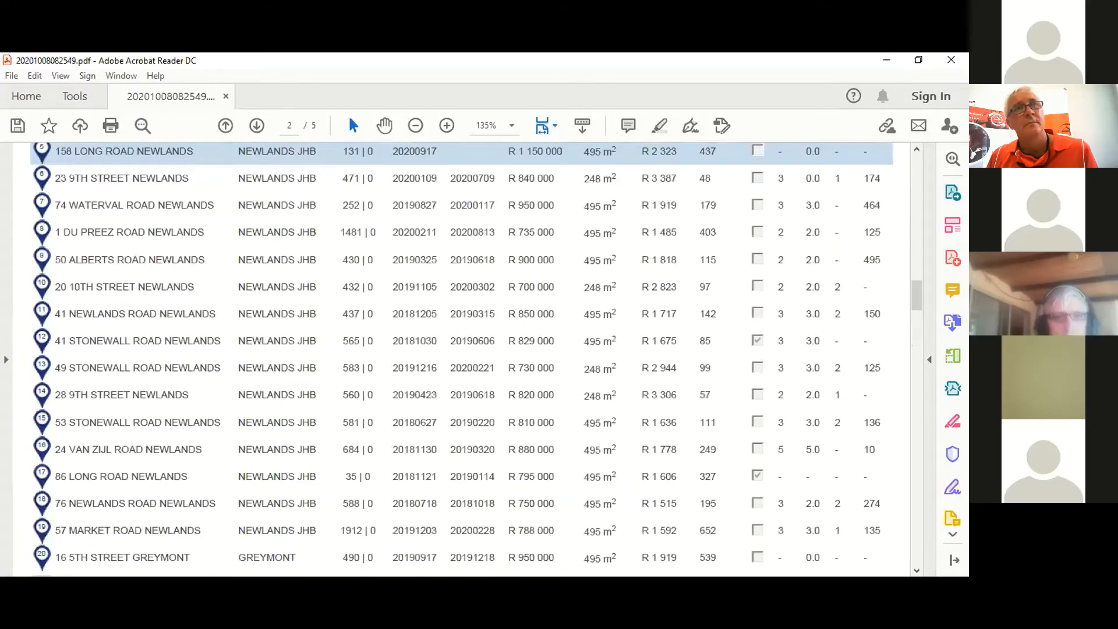
scroll(925, 72, up, 3)
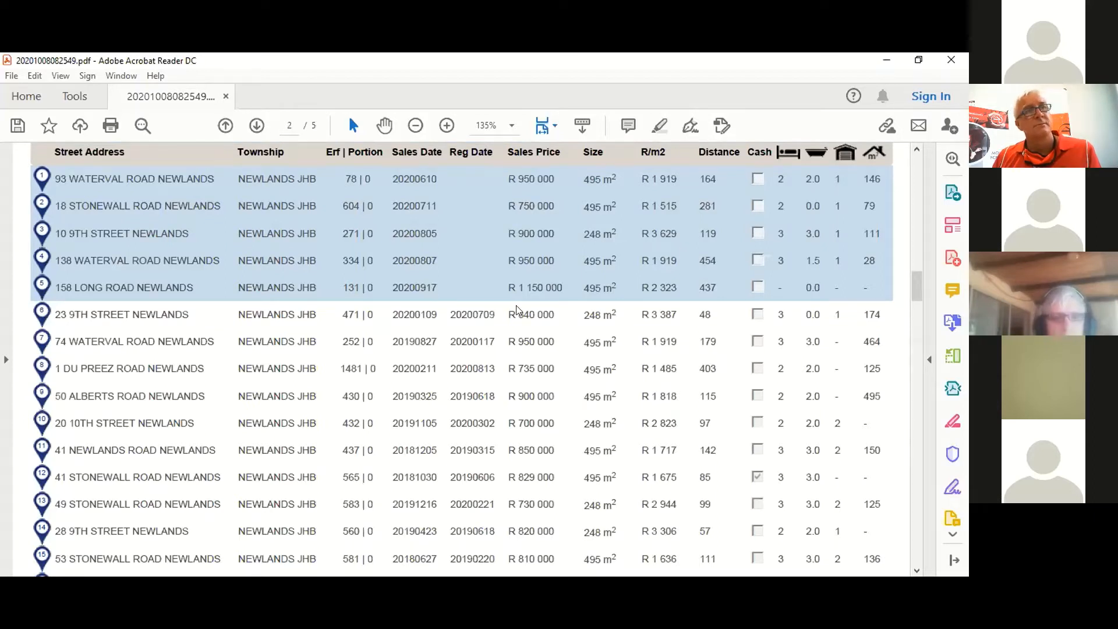
key(alt+Tab)
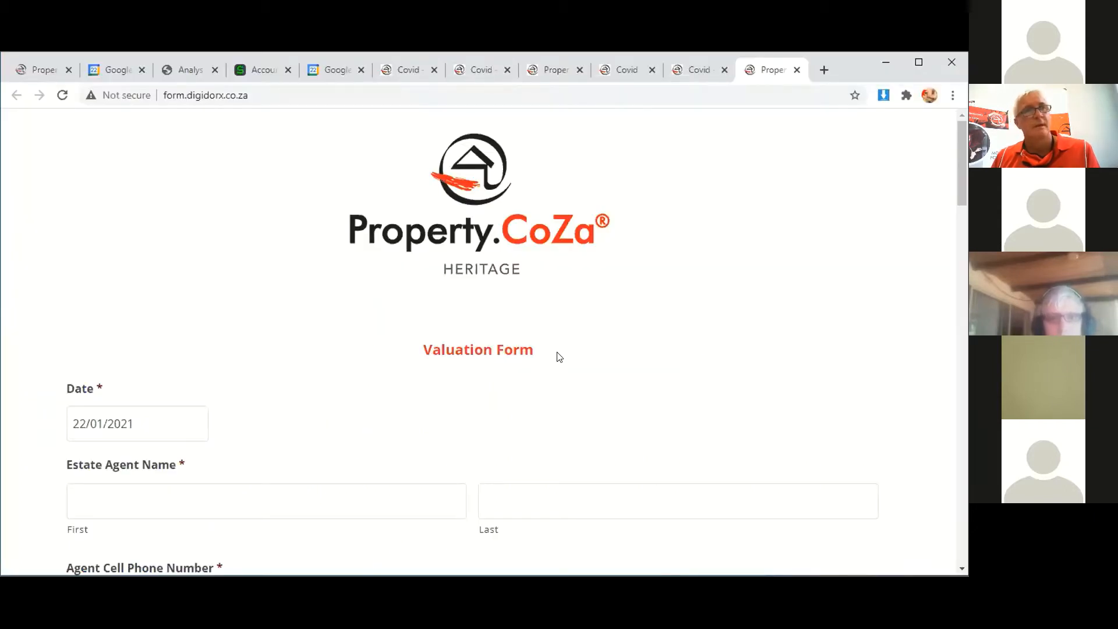
Fill the agent details from the saved Randburg autofill entry.
scroll(557, 356, down, 3)
click(122, 228)
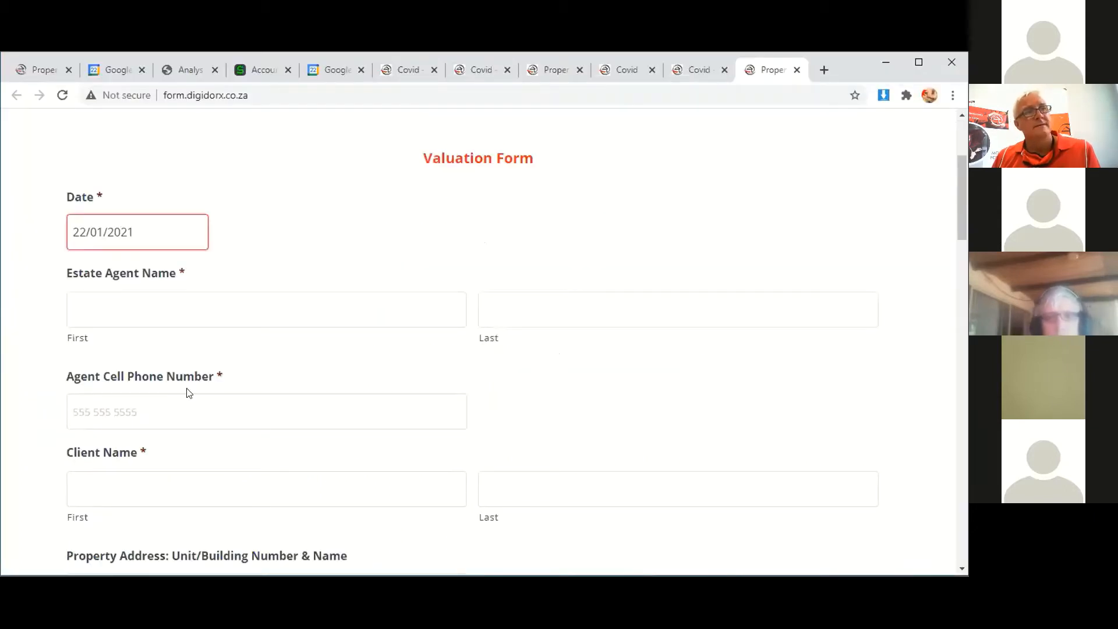
click(156, 302)
click(257, 219)
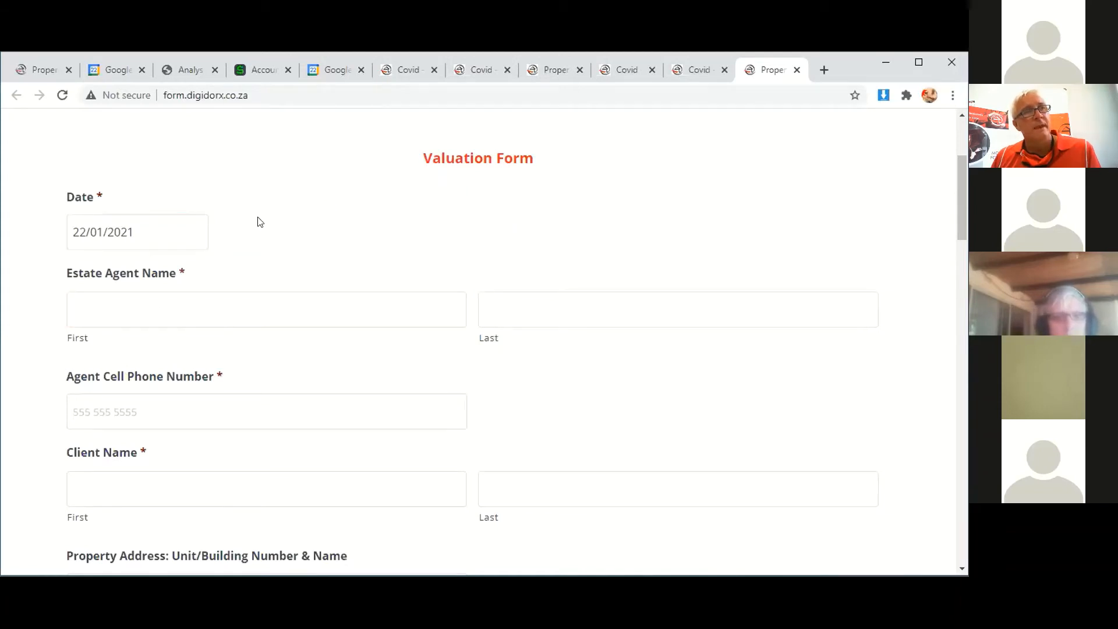
click(120, 310)
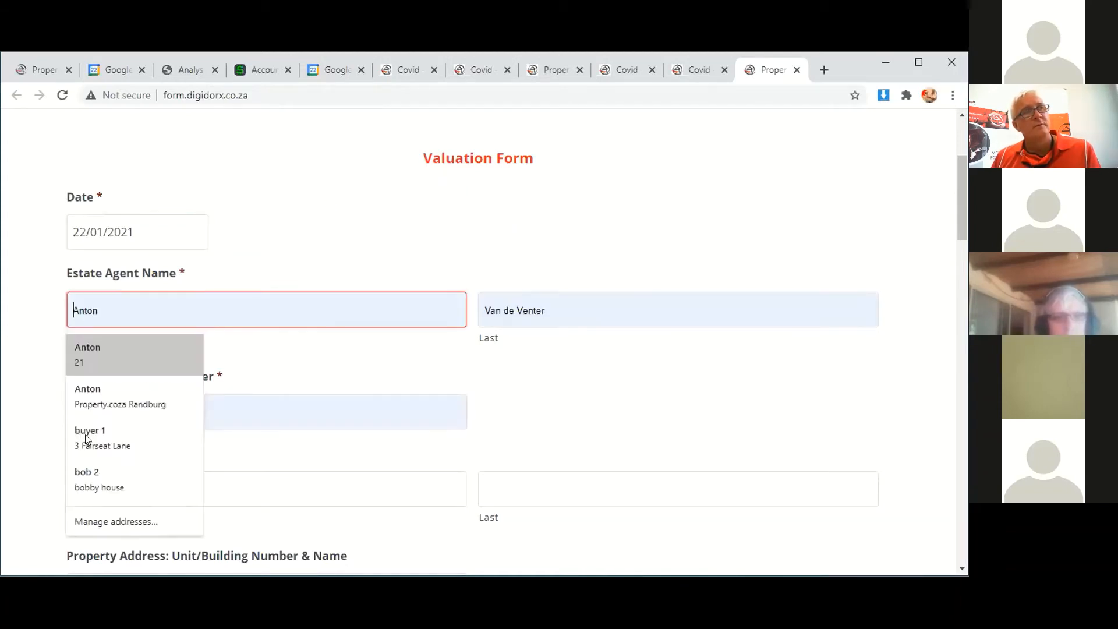
click(98, 389)
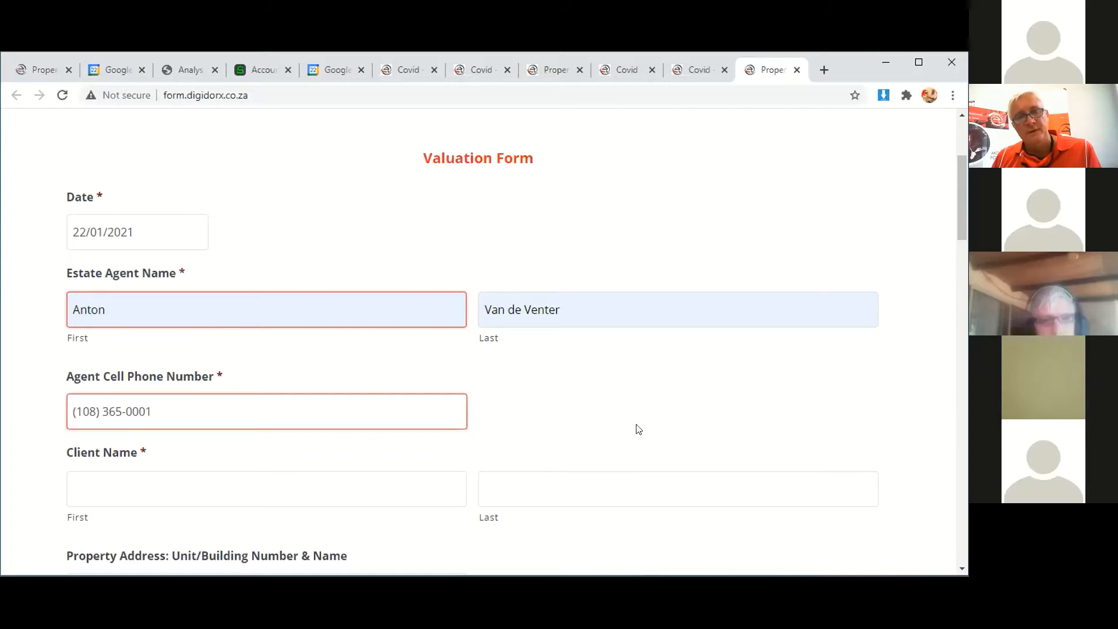
key(Tab)
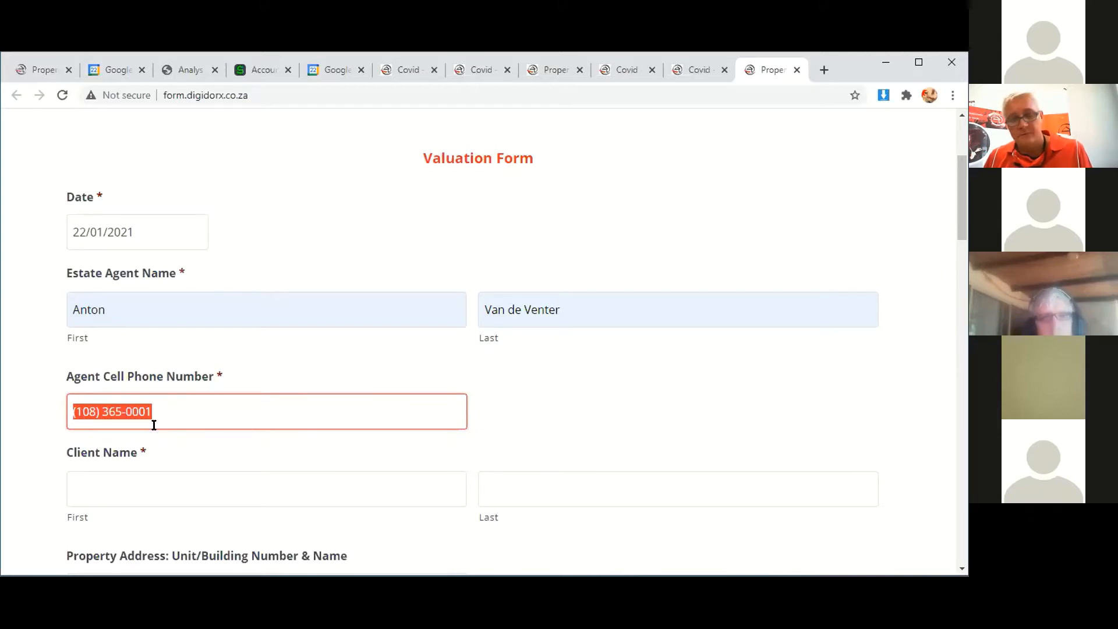
Clear the agent's phone number and first name, then open Chrome's Manage addresses settings.
click(180, 313)
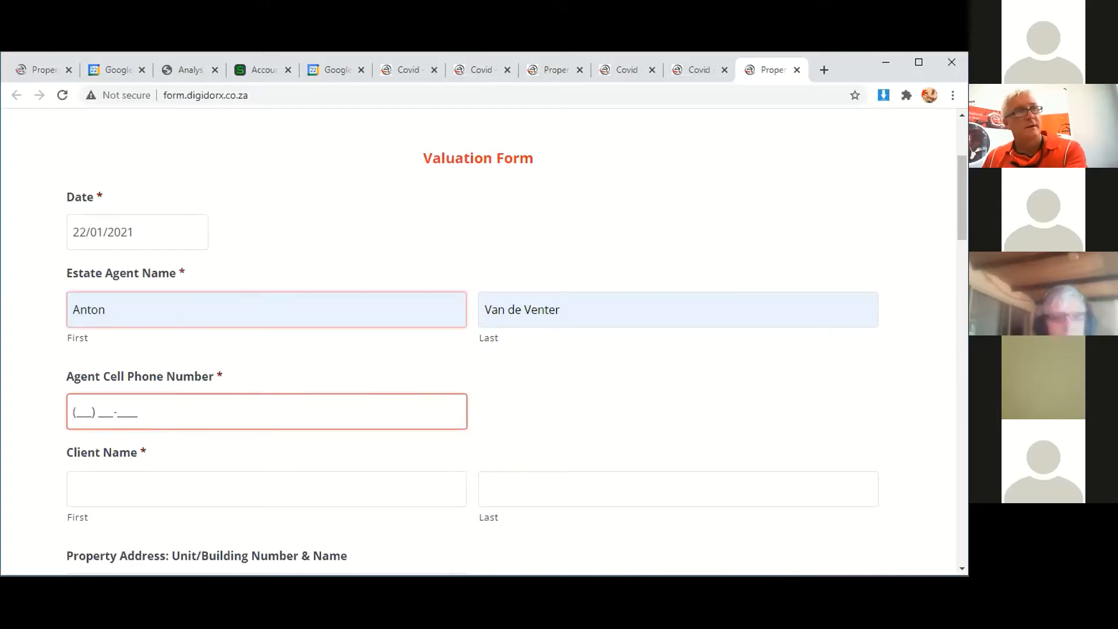
key(BackSpace)
key(BackSpace)
key(BackSpace)
key(BackSpace)
key(BackSpace)
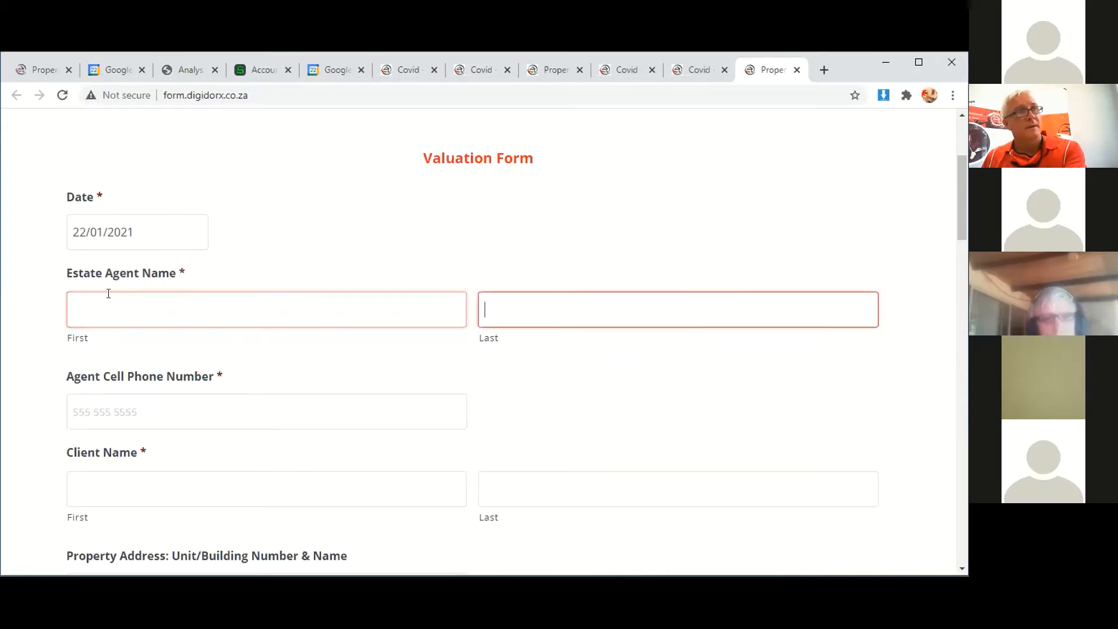
click(107, 309)
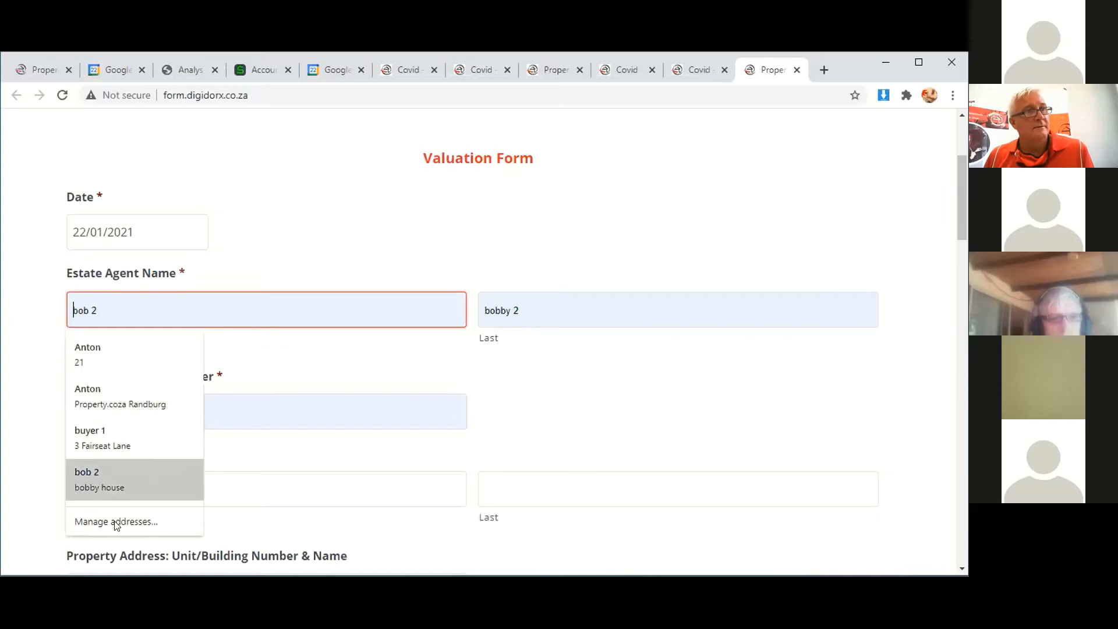
key(Return)
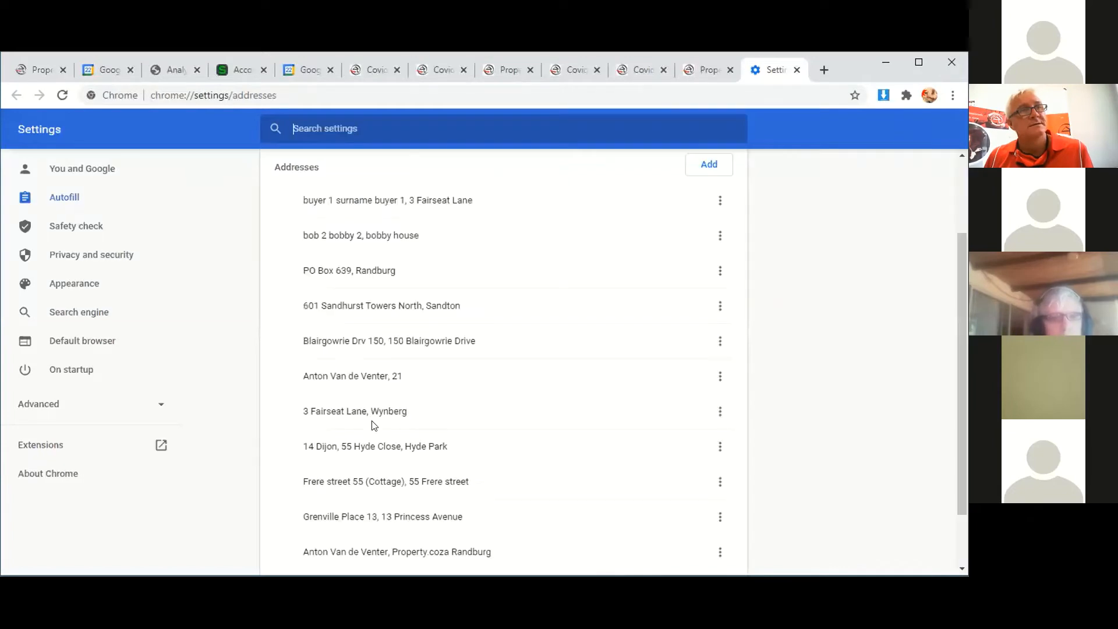
Open the saved office address for editing, cancel without changes, and close the Settings tab.
scroll(331, 431, down, 1)
scroll(326, 454, up, 2)
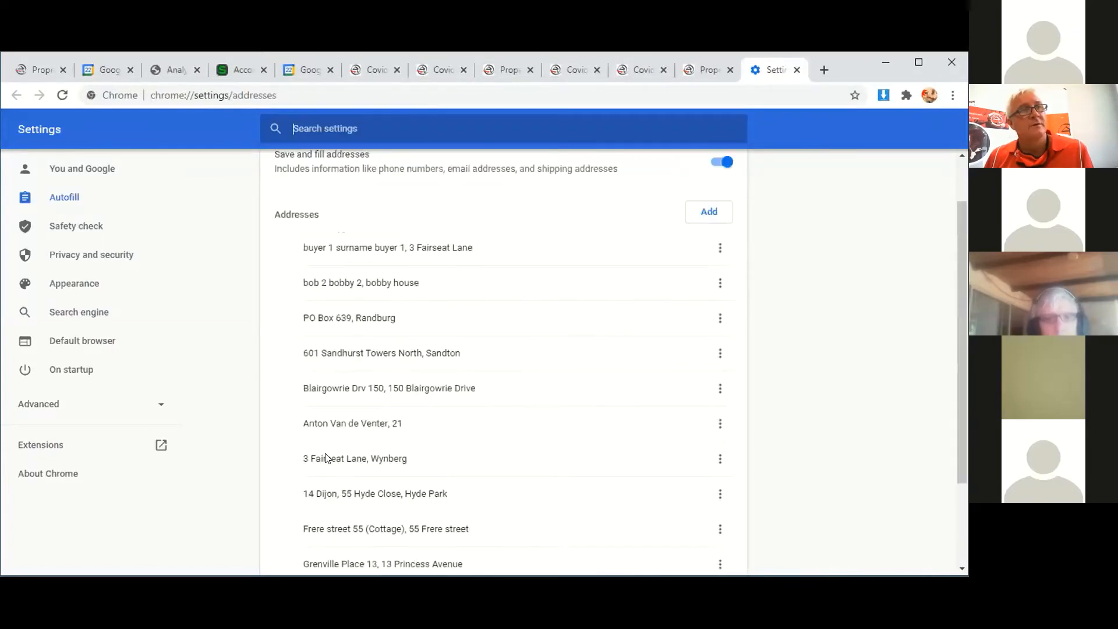
scroll(355, 499, down, 3)
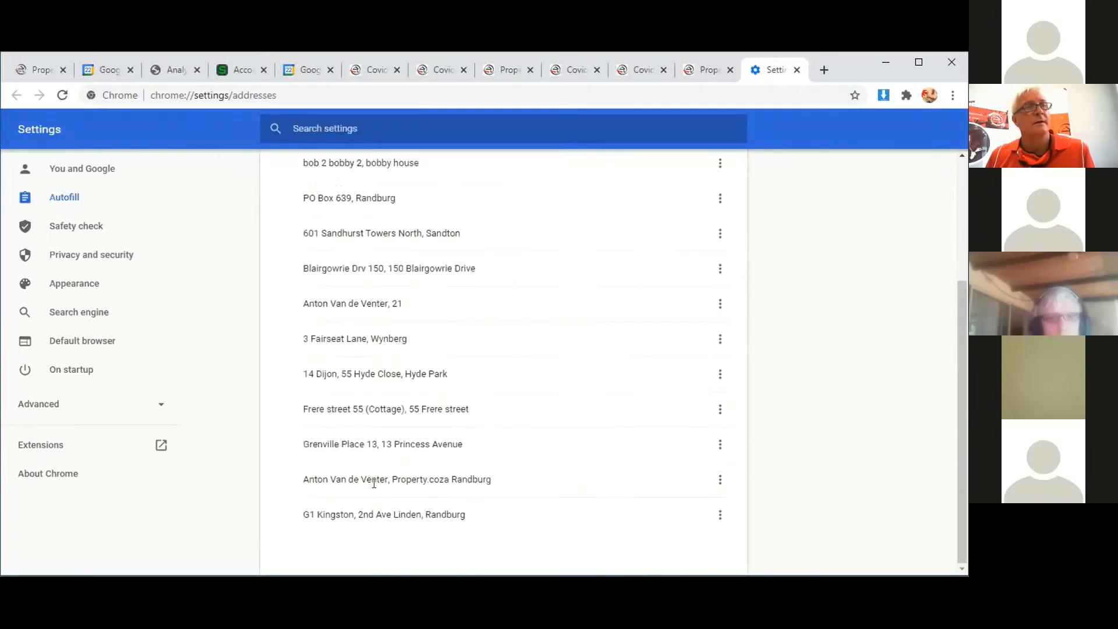
click(719, 481)
click(699, 485)
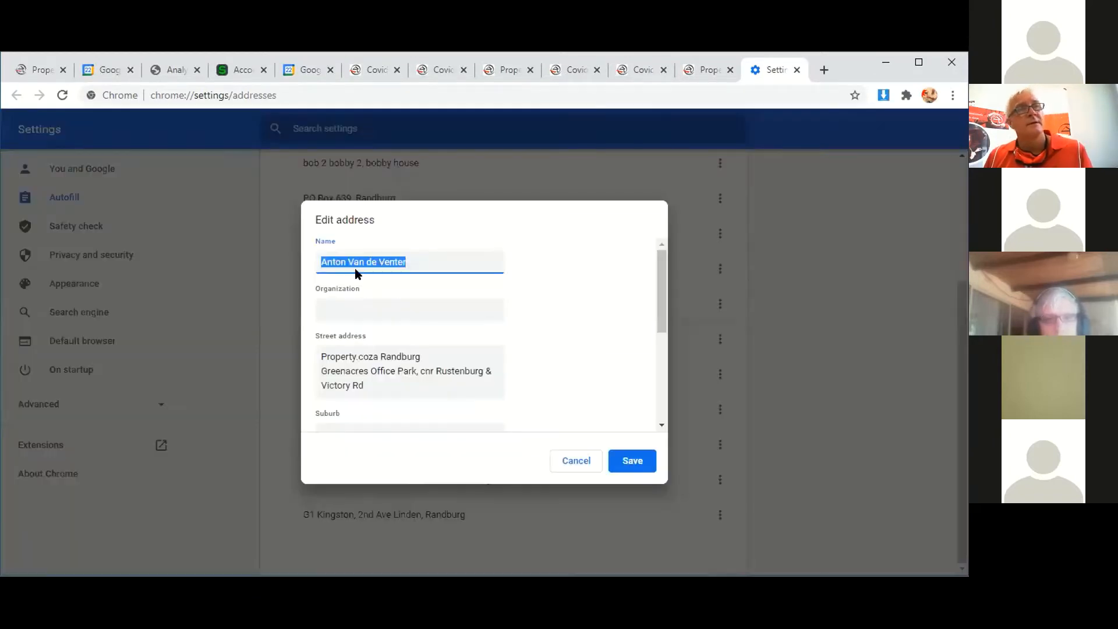
click(591, 460)
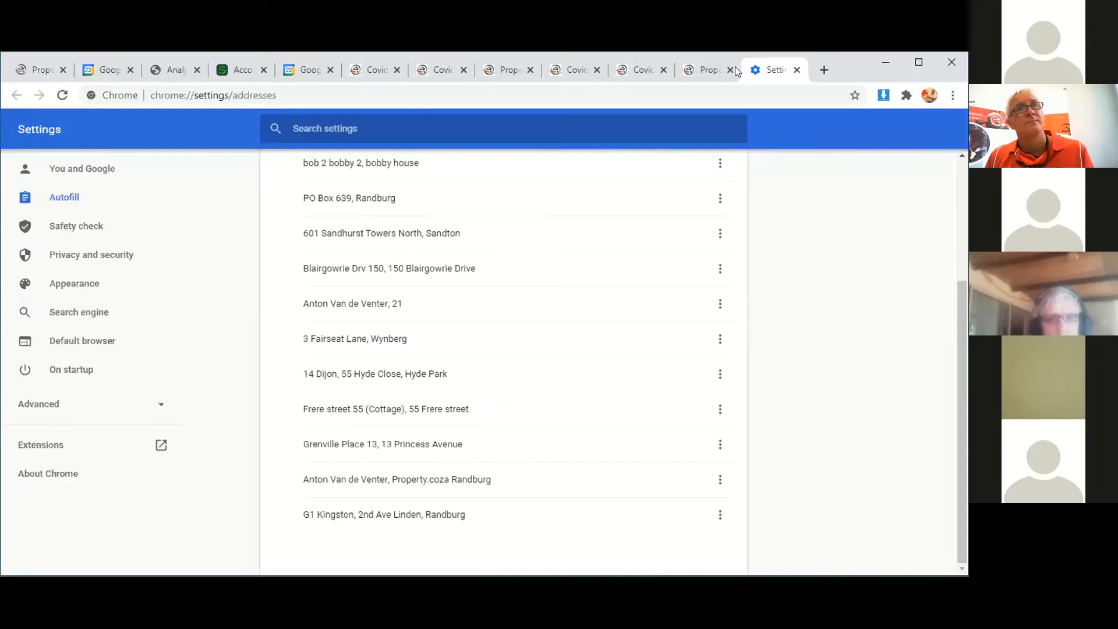
click(797, 71)
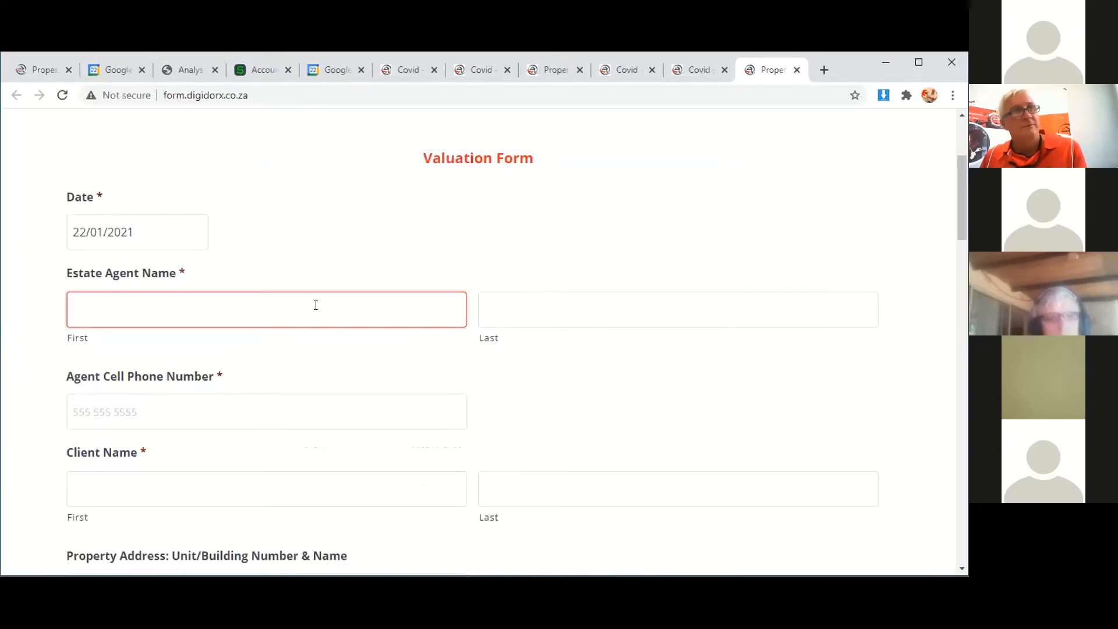
Autofill the agent's name and phone number from saved details.
text(a)
click(149, 353)
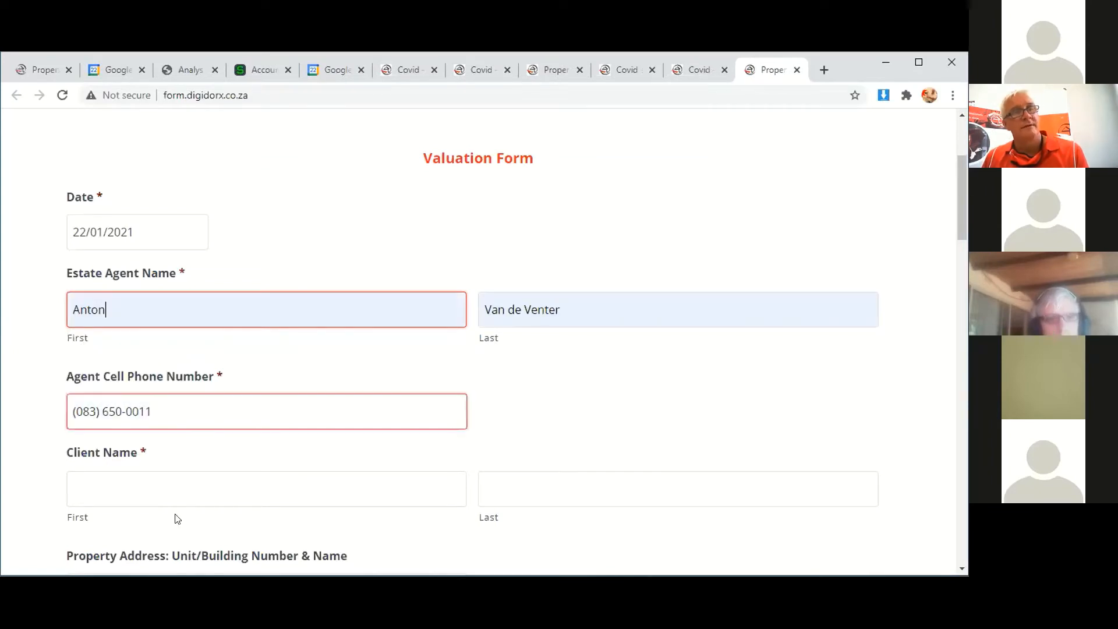
scroll(164, 375, down, 2)
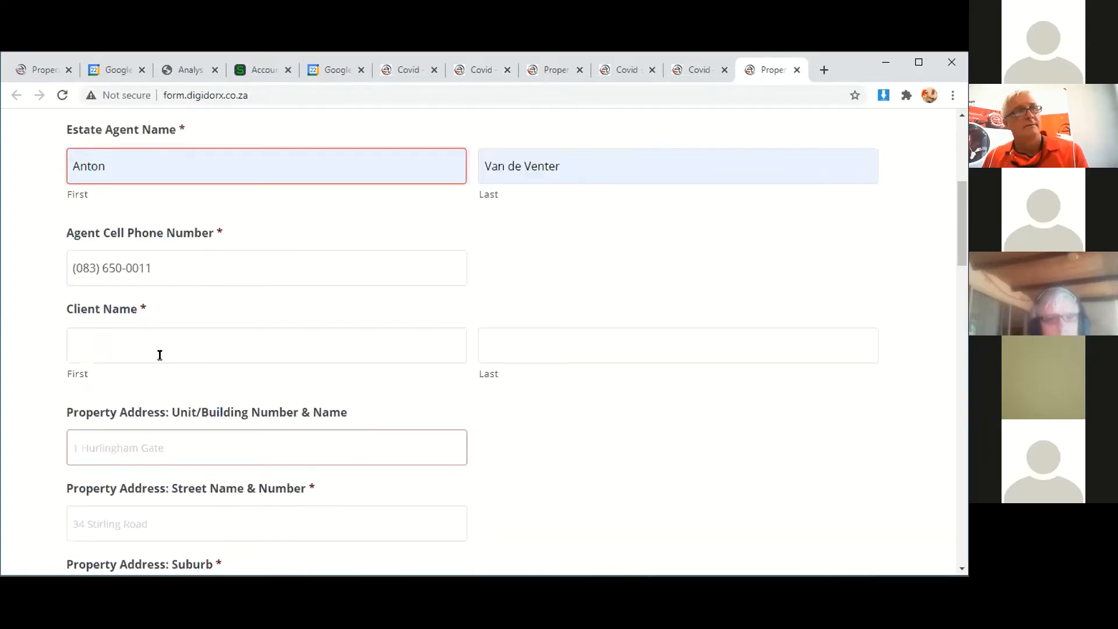
Enter client first name 'John', autofill surname and street address, and type unit '1vgsrtj'.
click(160, 352)
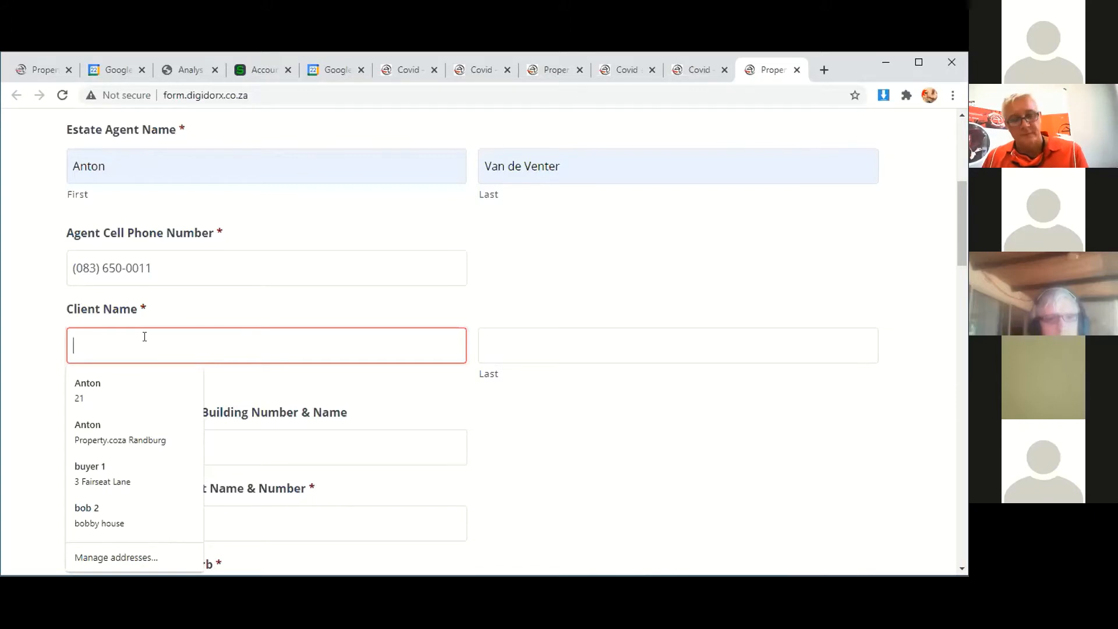
text(M)
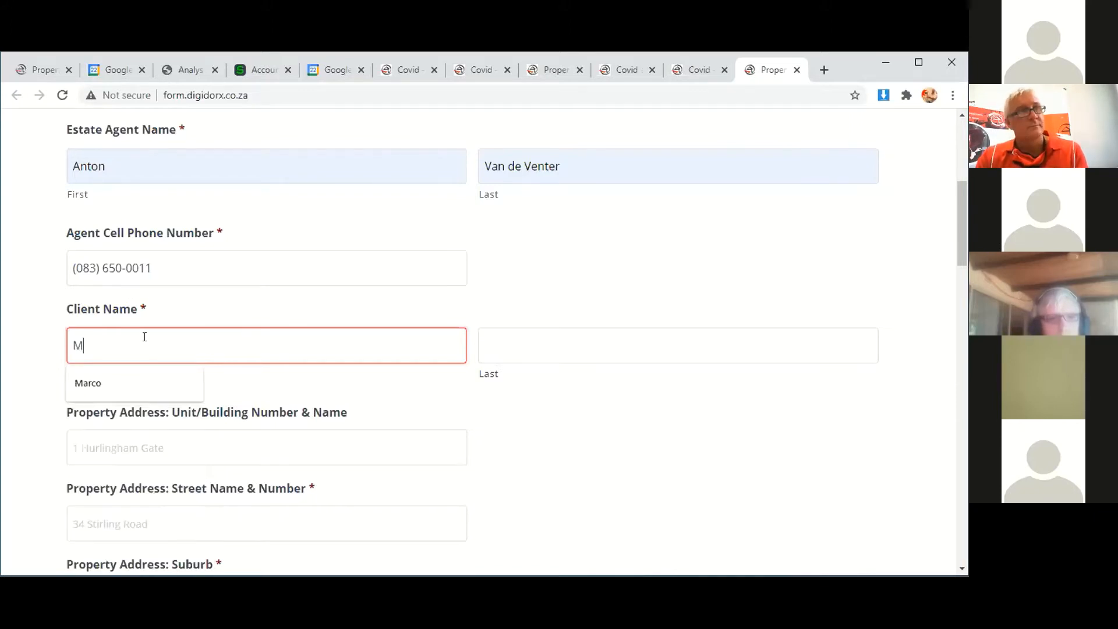
text(r)
key(BackSpace)
key(BackSpace)
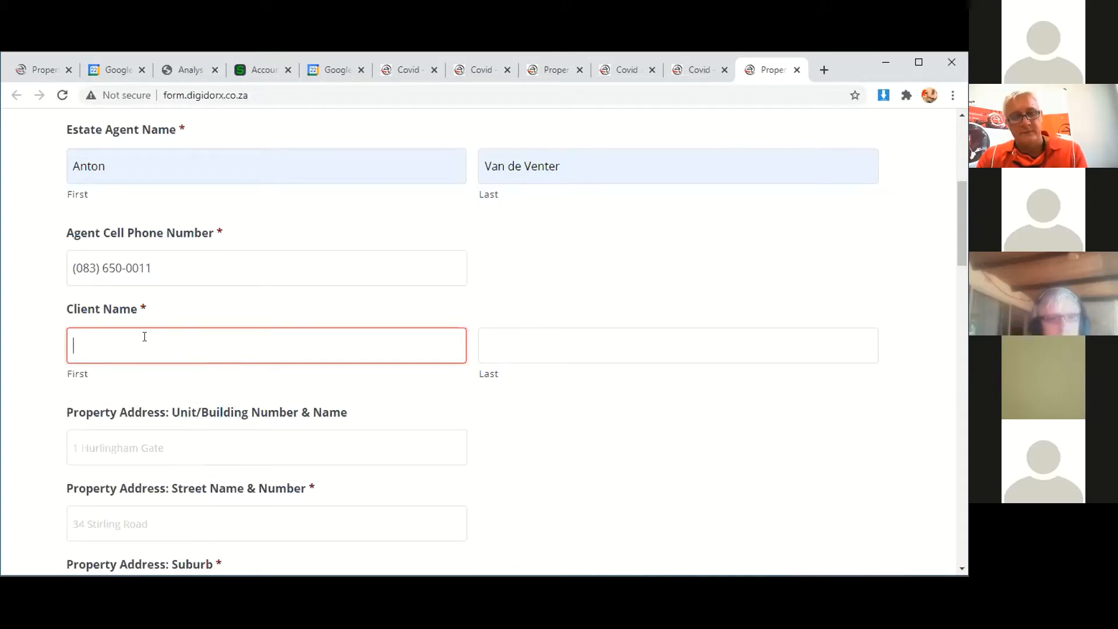
text(Jo)
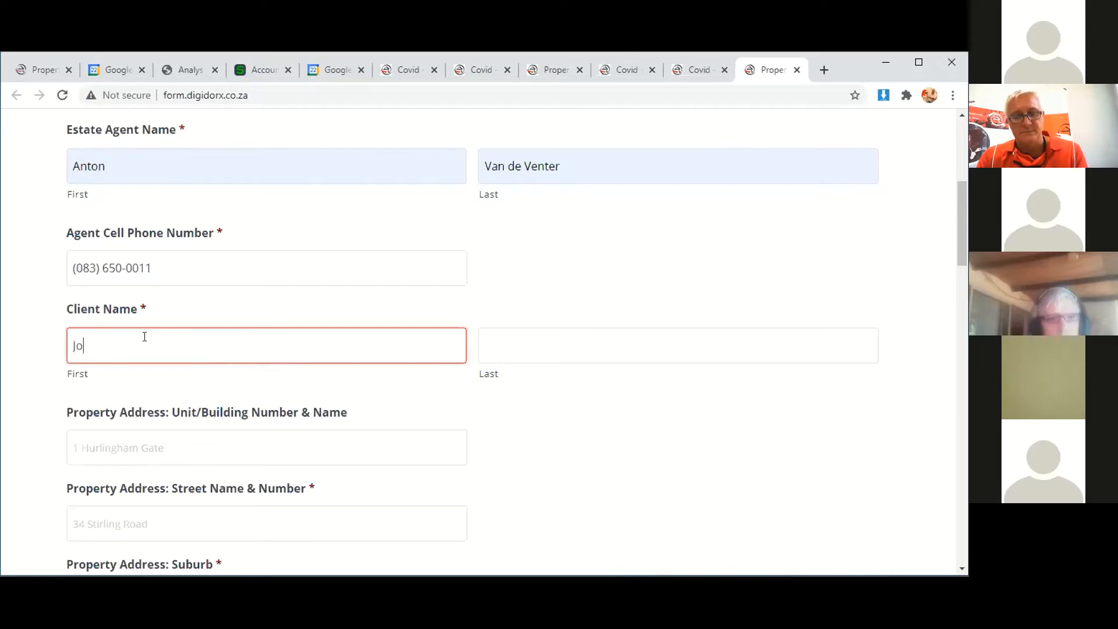
text(hn)
click(549, 356)
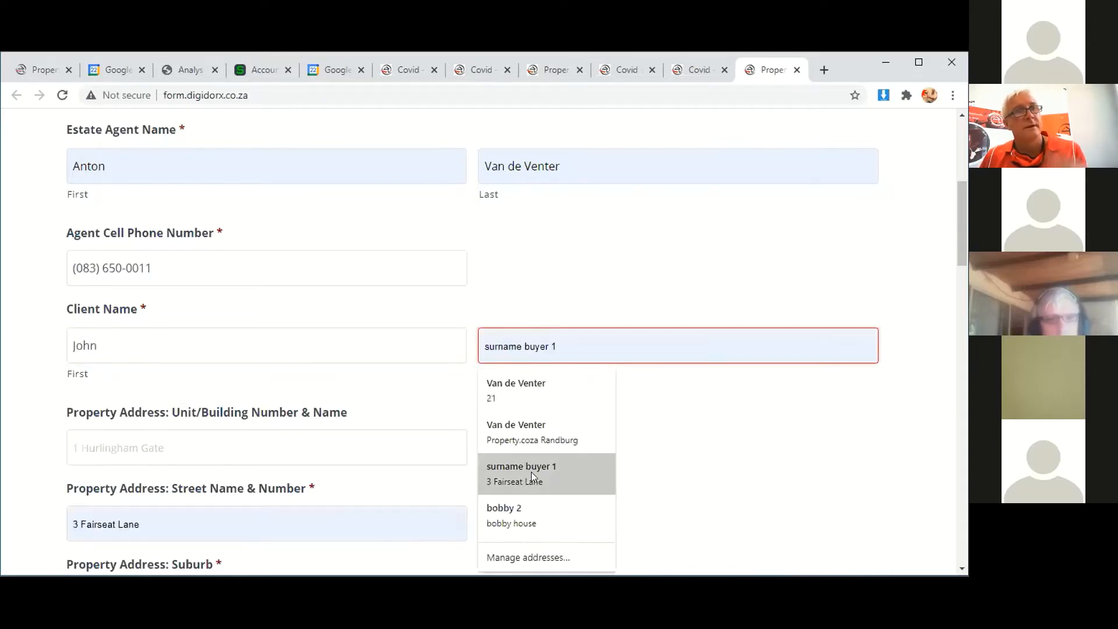
click(227, 436)
click(207, 445)
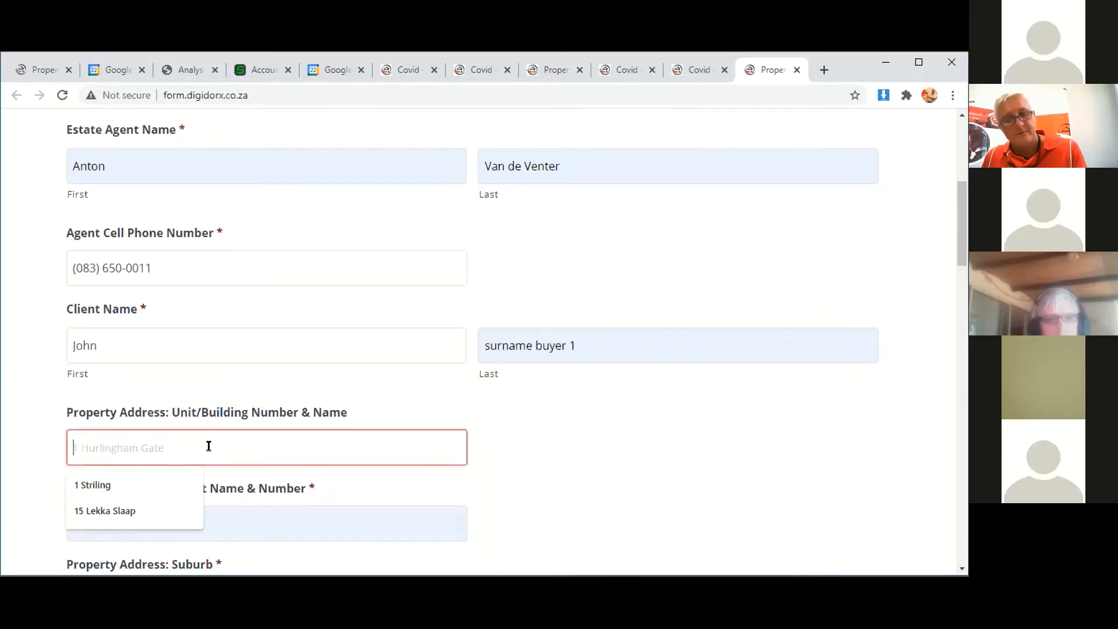
text(1vgsrtj)
Set Erf Size to the saved value 2345, then switch to the Lightstone report.
scroll(158, 361, down, 4)
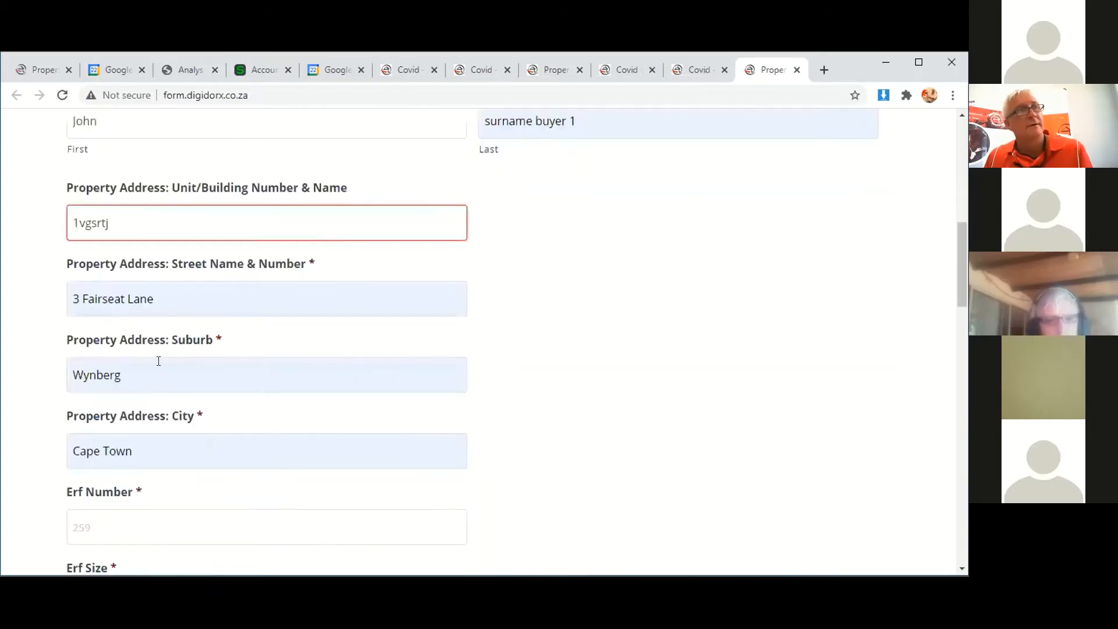
scroll(190, 229, down, 1)
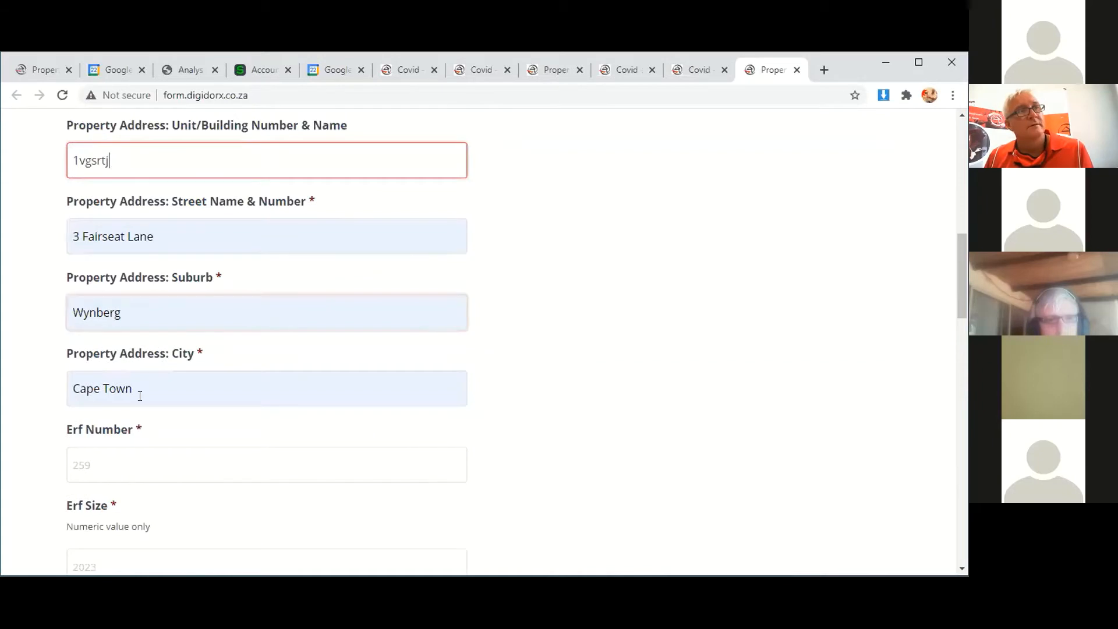
scroll(593, 361, down, 1)
key(Tab)
key(Tab)
key(Tab)
key(Tab)
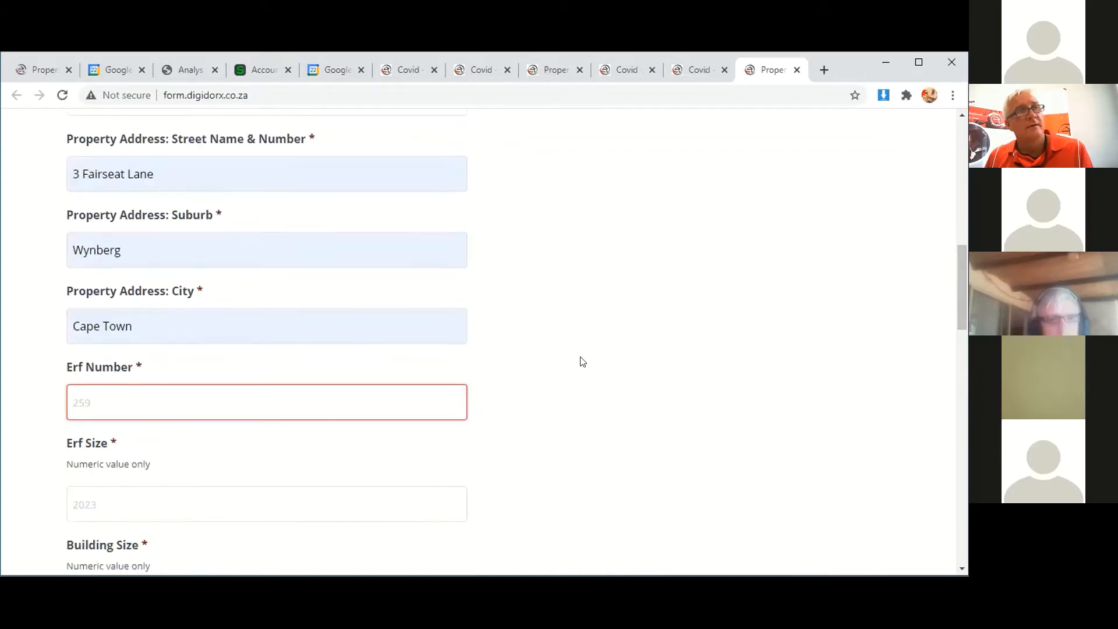
scroll(680, 366, down, 1)
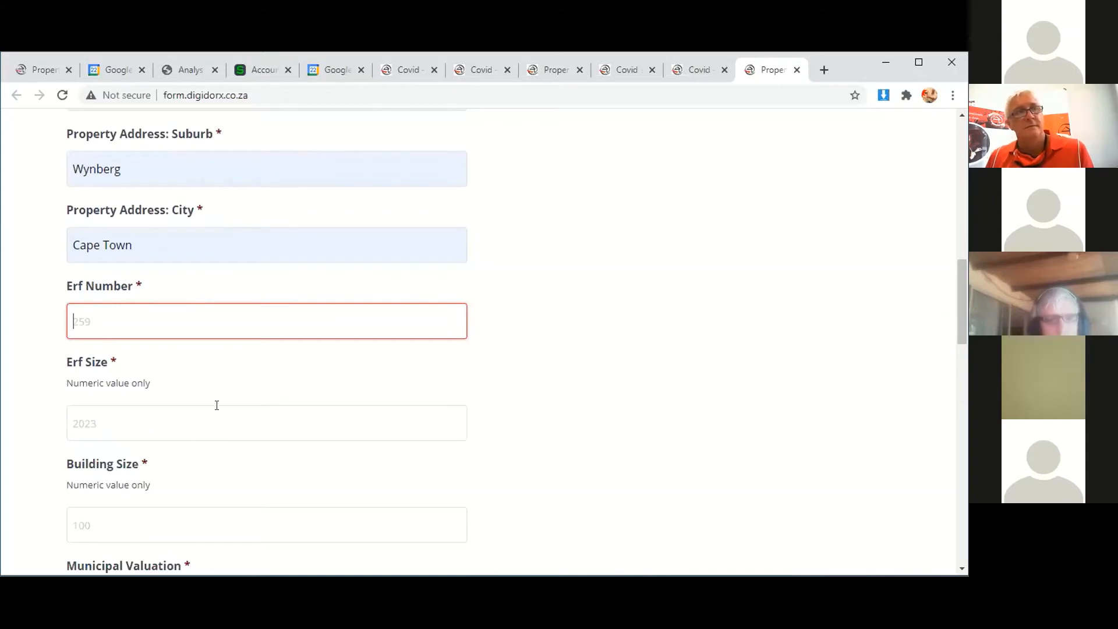
click(88, 414)
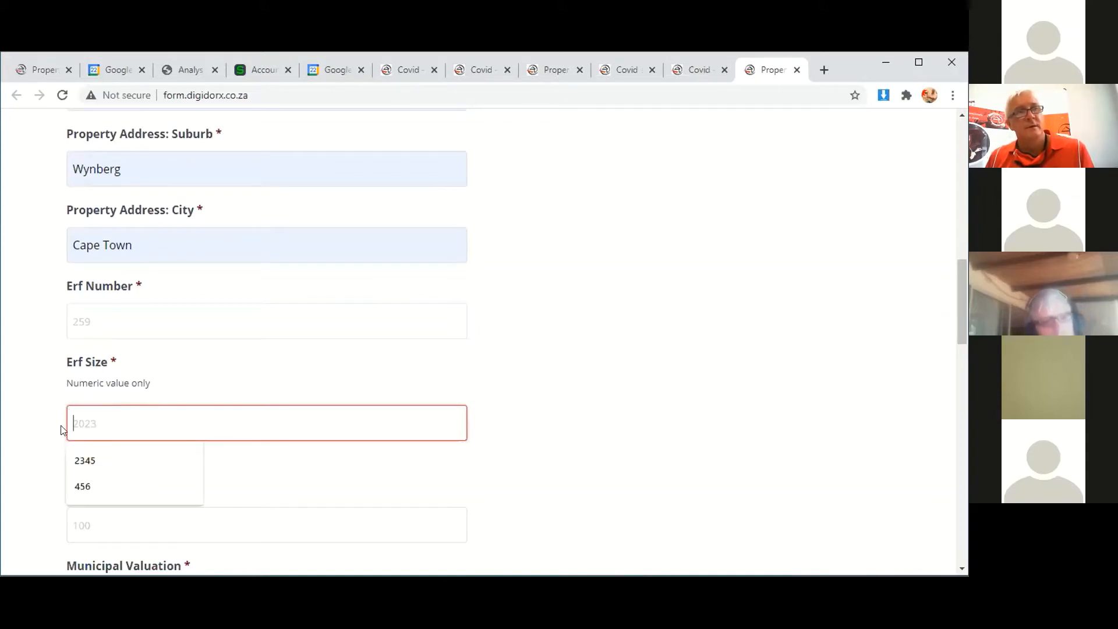
click(80, 460)
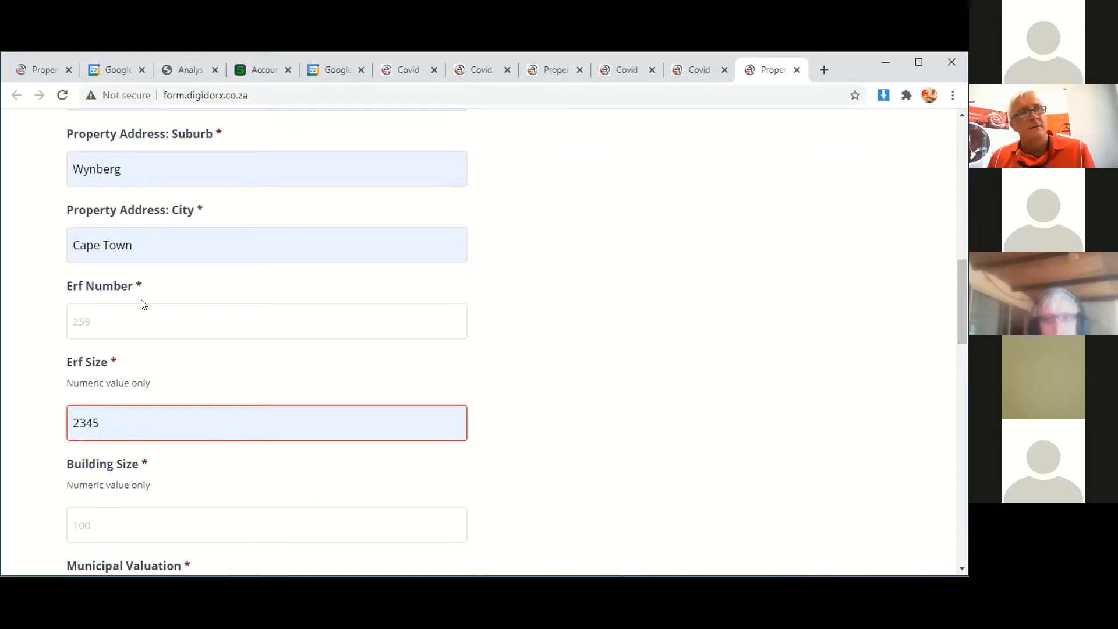
key(Tab)
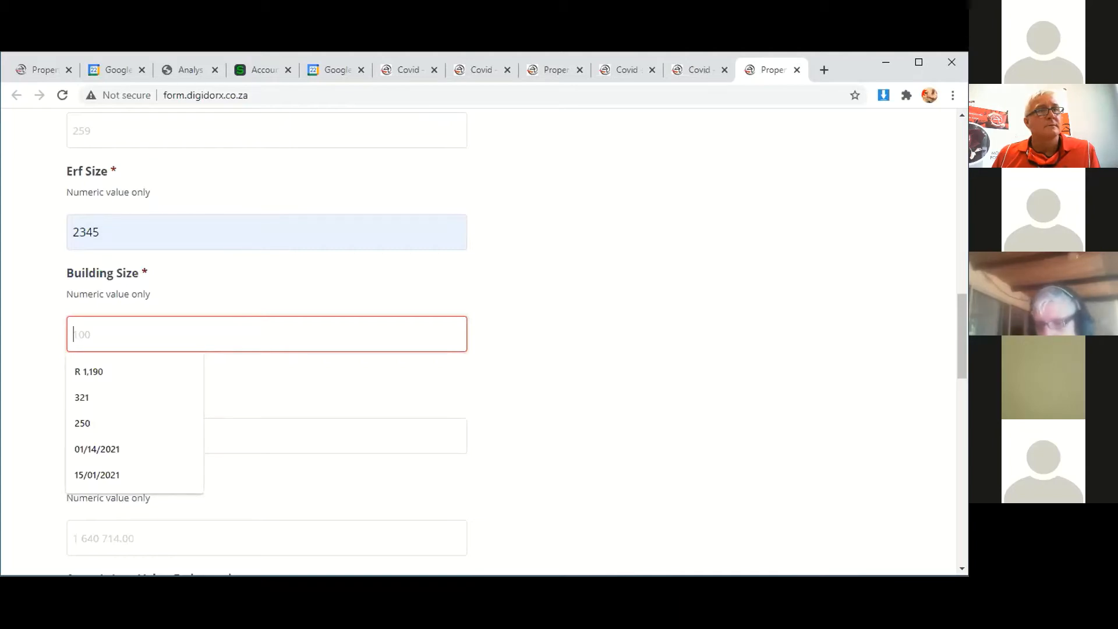
key(alt+Tab)
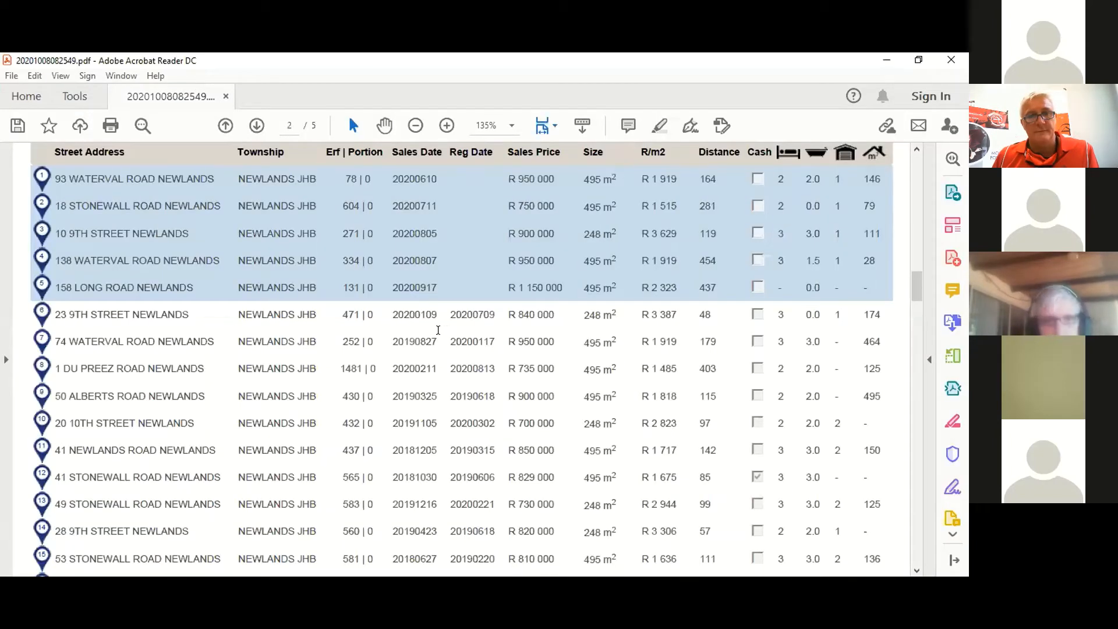
Scroll back up the Lightstone report to the property's aerial image.
scroll(438, 330, up, 3)
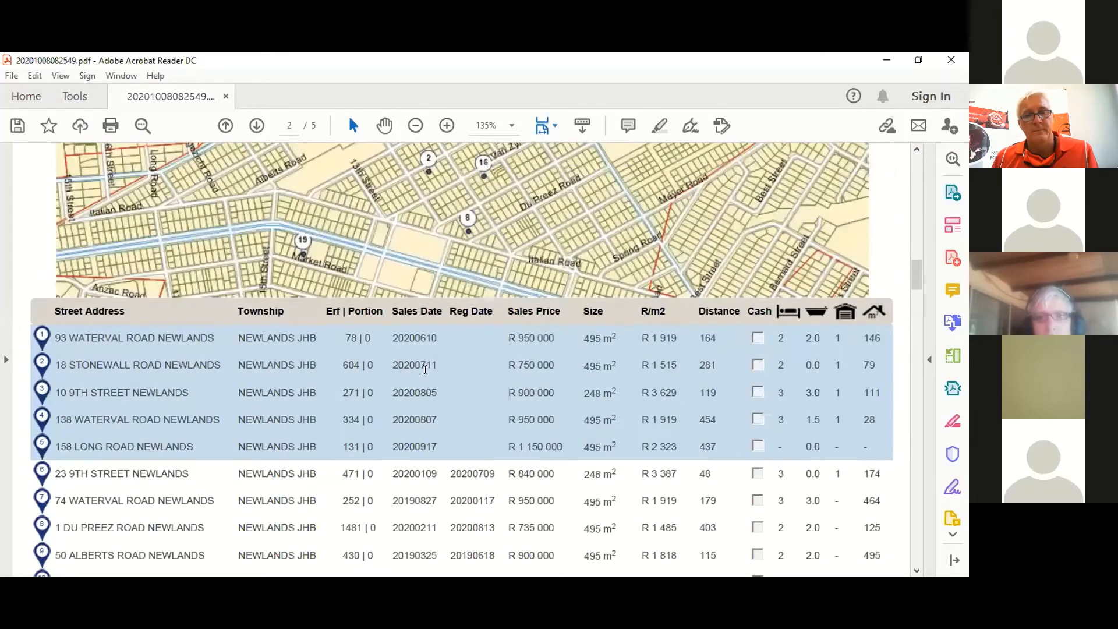
scroll(423, 371, up, 4)
scroll(424, 372, up, 7)
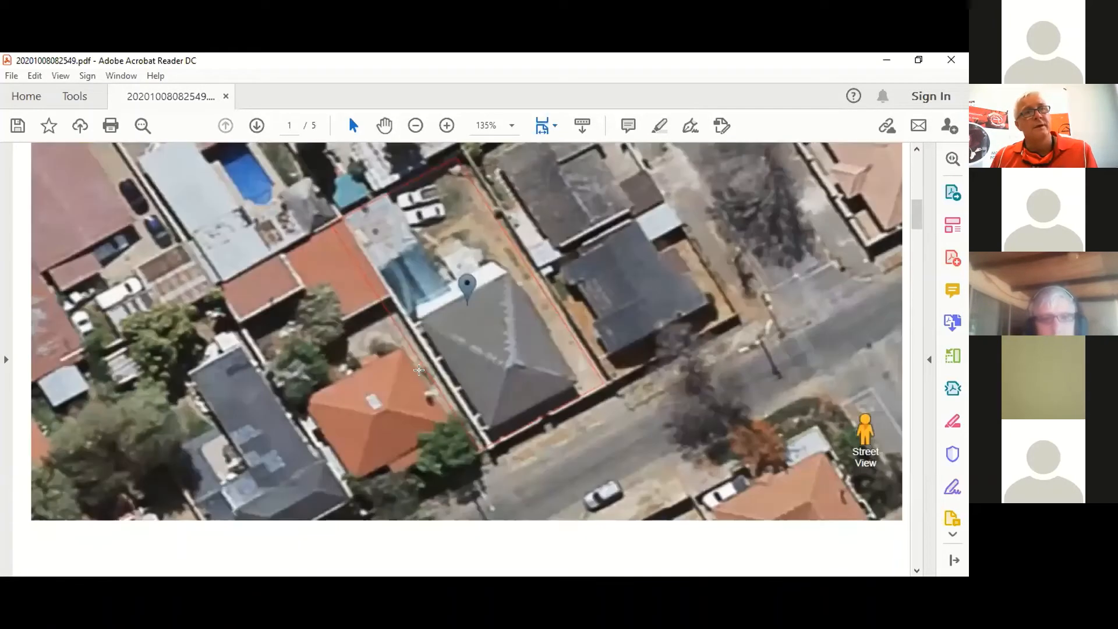
scroll(445, 233, up, 2)
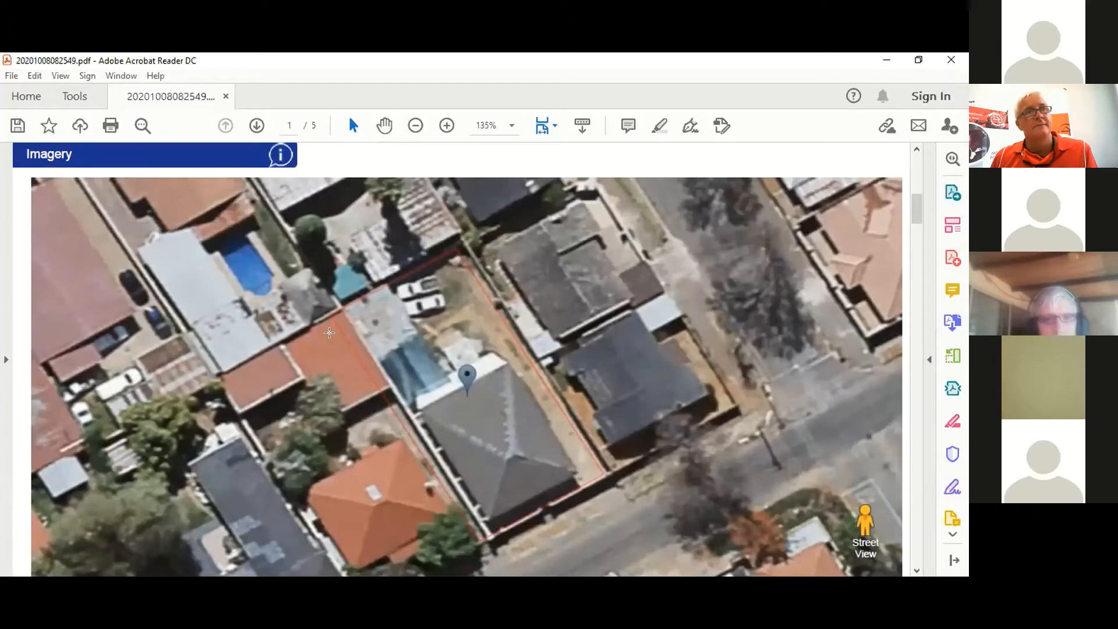
scroll(329, 332, down, 2)
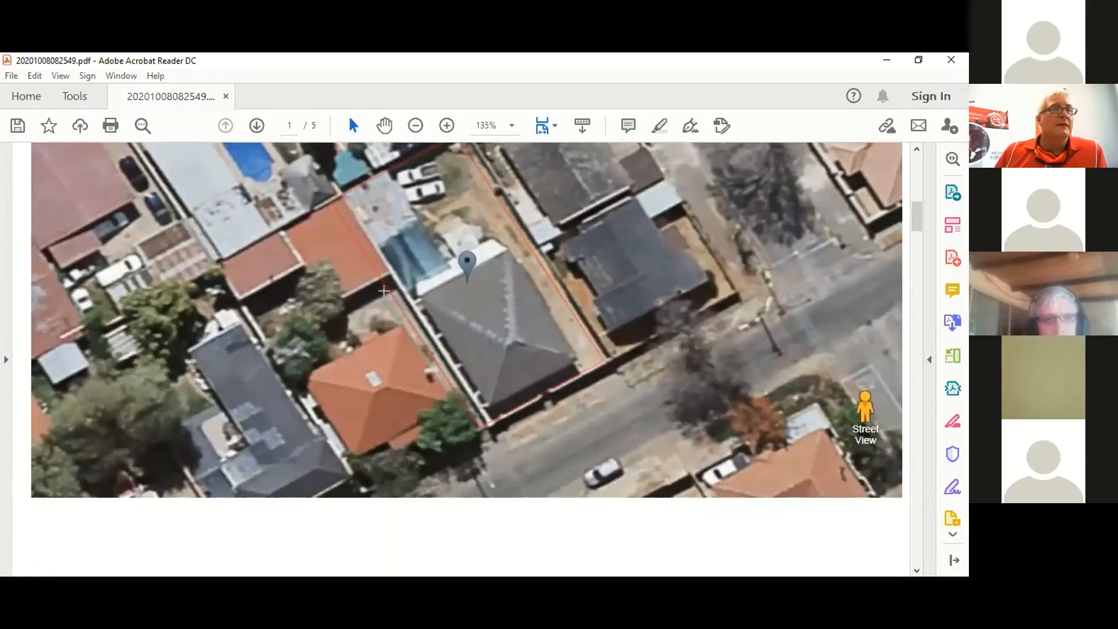
scroll(381, 291, down, 1)
scroll(166, 514, up, 2)
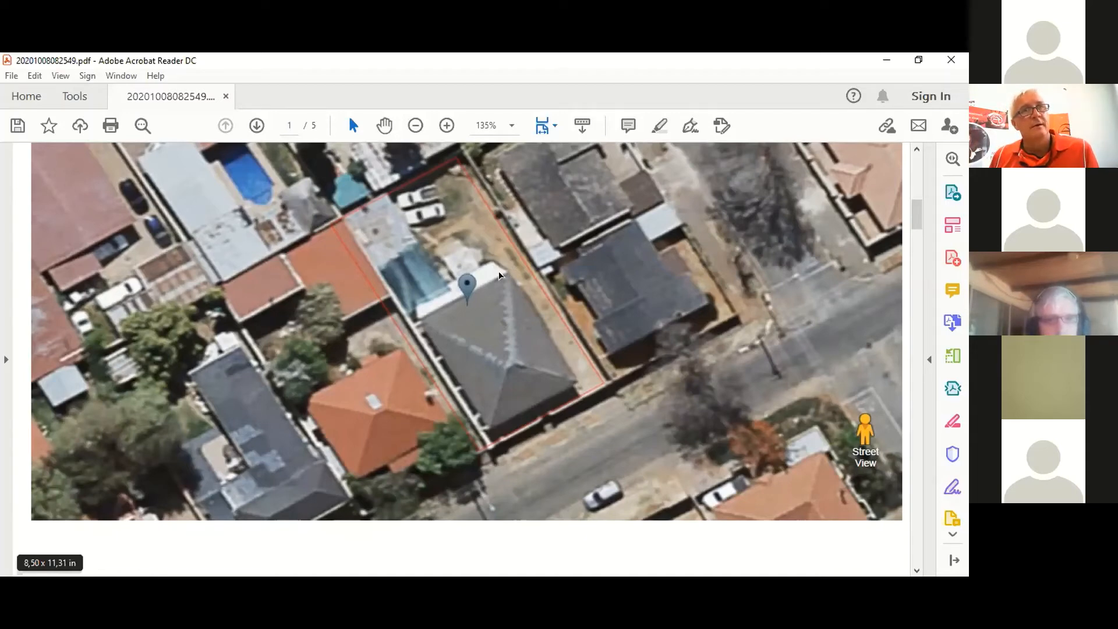
Inspect the aerial map image, dismiss the Try Edit PDF panel, and return to the valuation form.
click(528, 317)
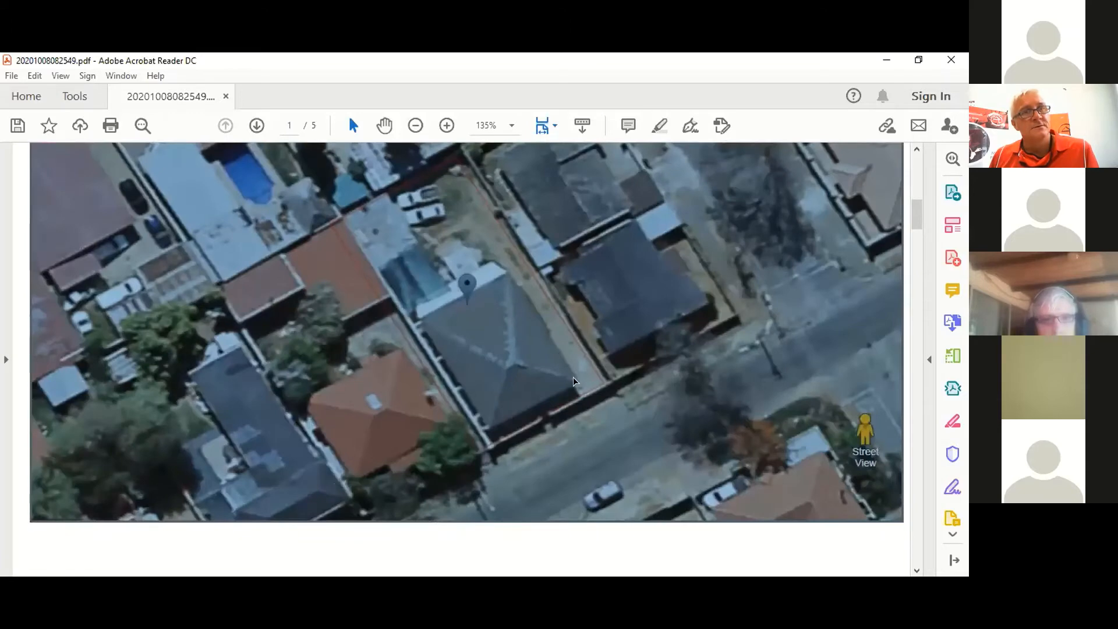
click(492, 429)
click(438, 339)
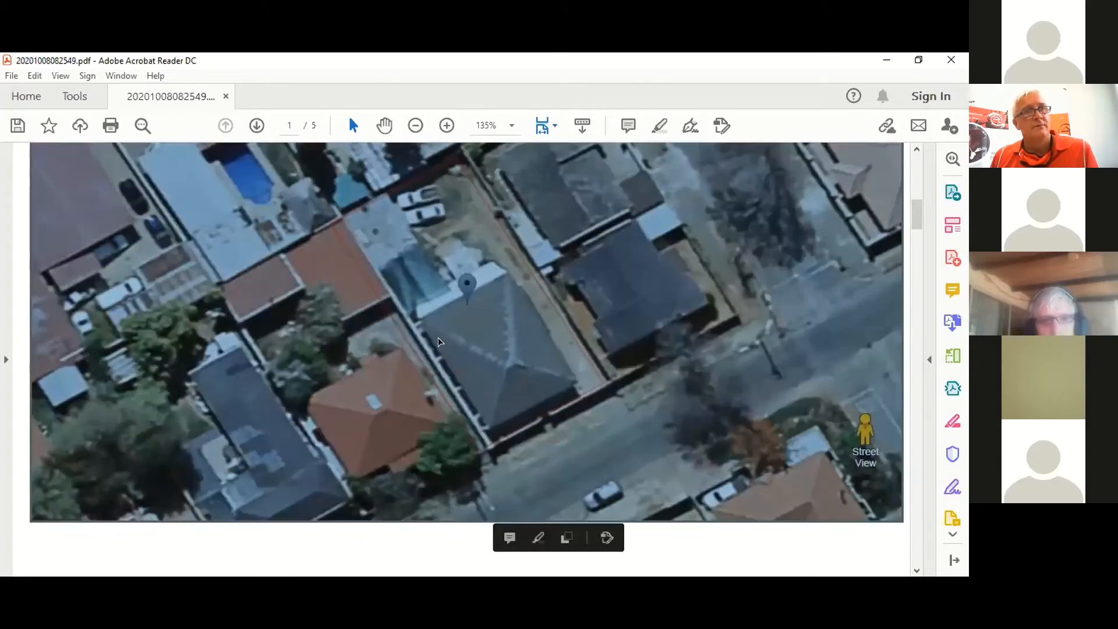
click(350, 208)
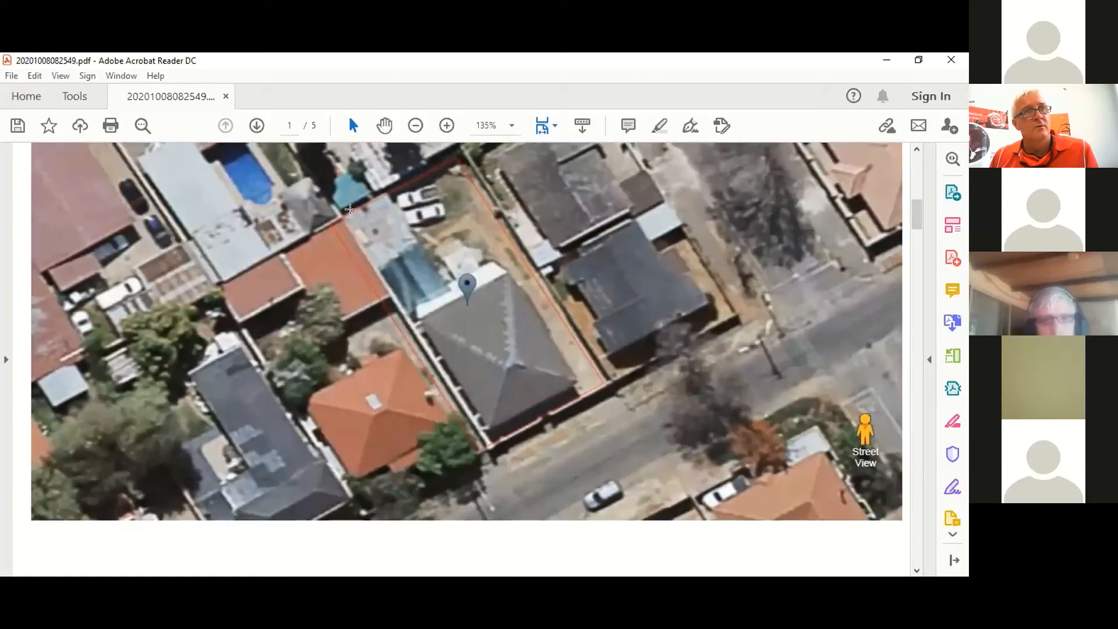
click(385, 191)
click(441, 296)
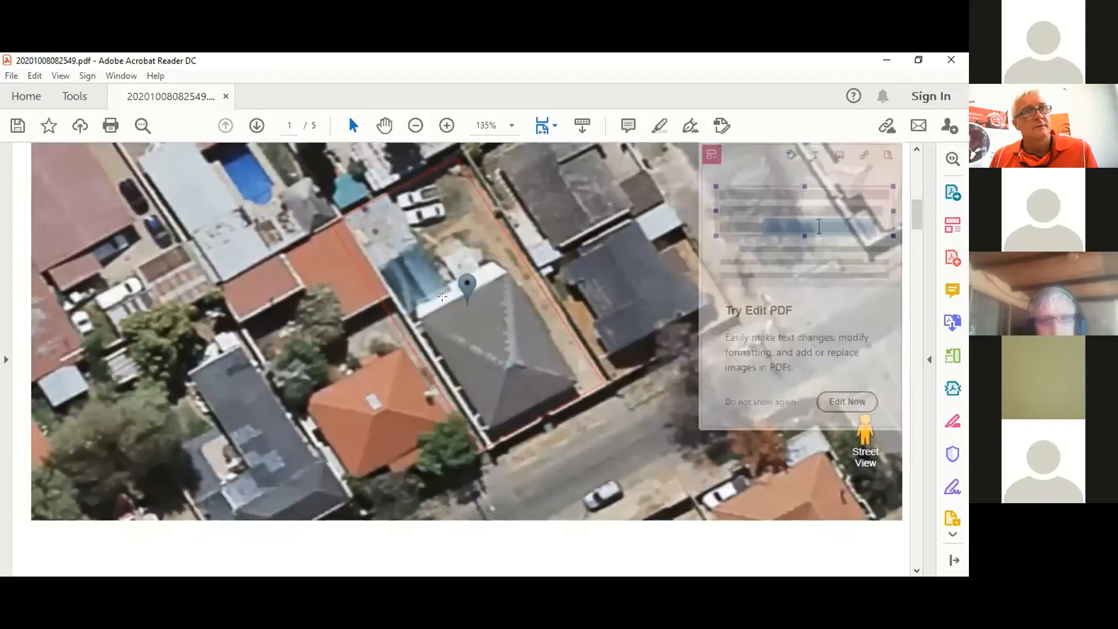
click(546, 318)
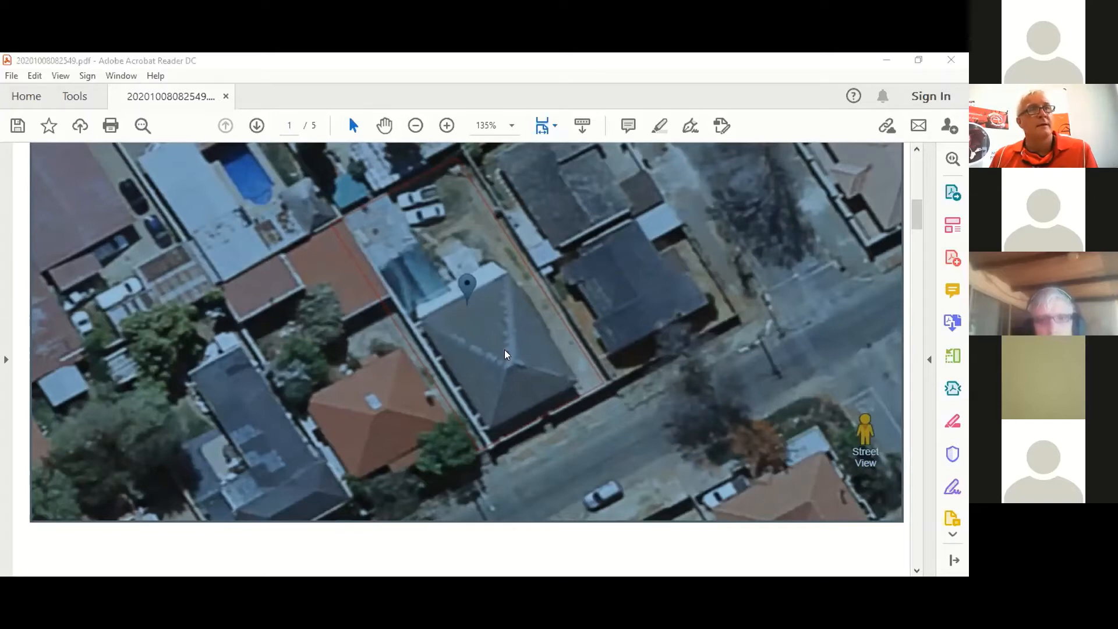
key(alt+Tab)
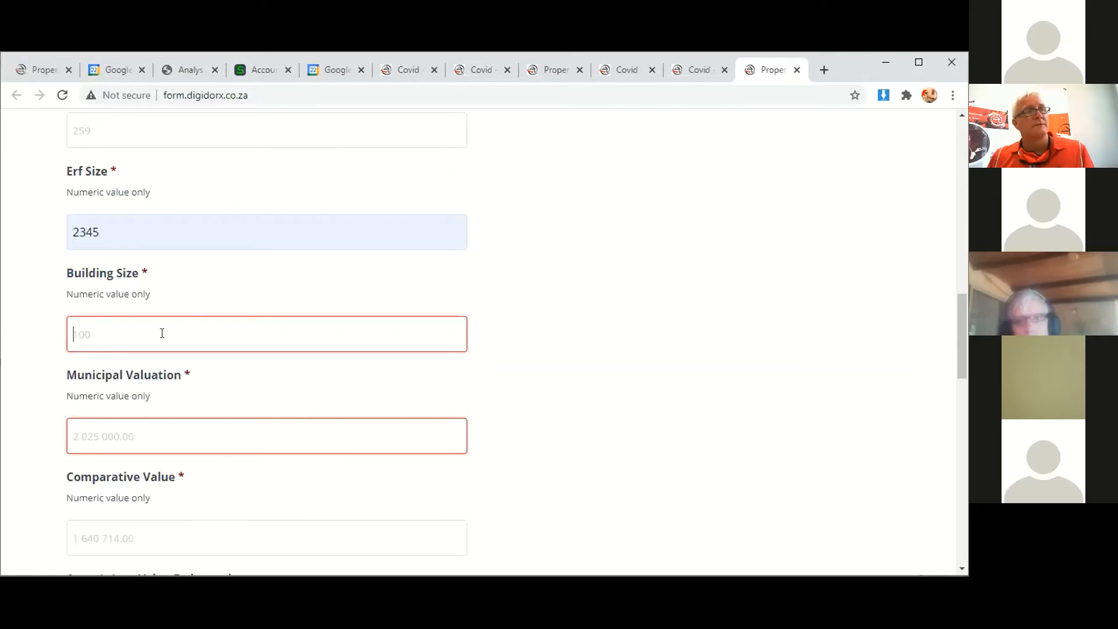
Enter Building Size, revising 541 and 650 to a final value of 325.
text(541)
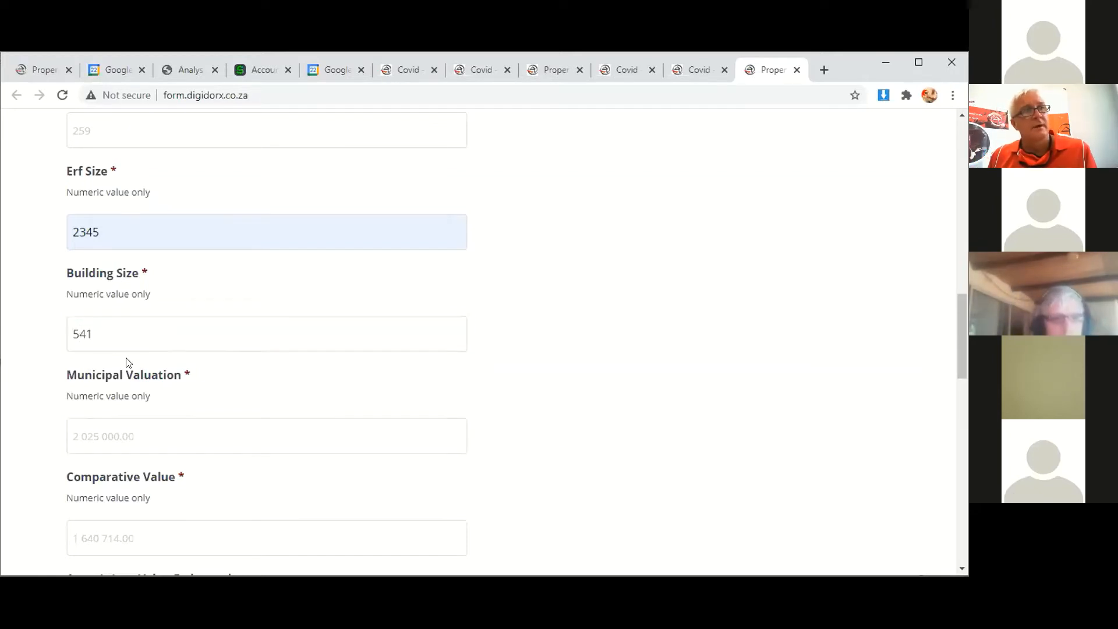
click(111, 340)
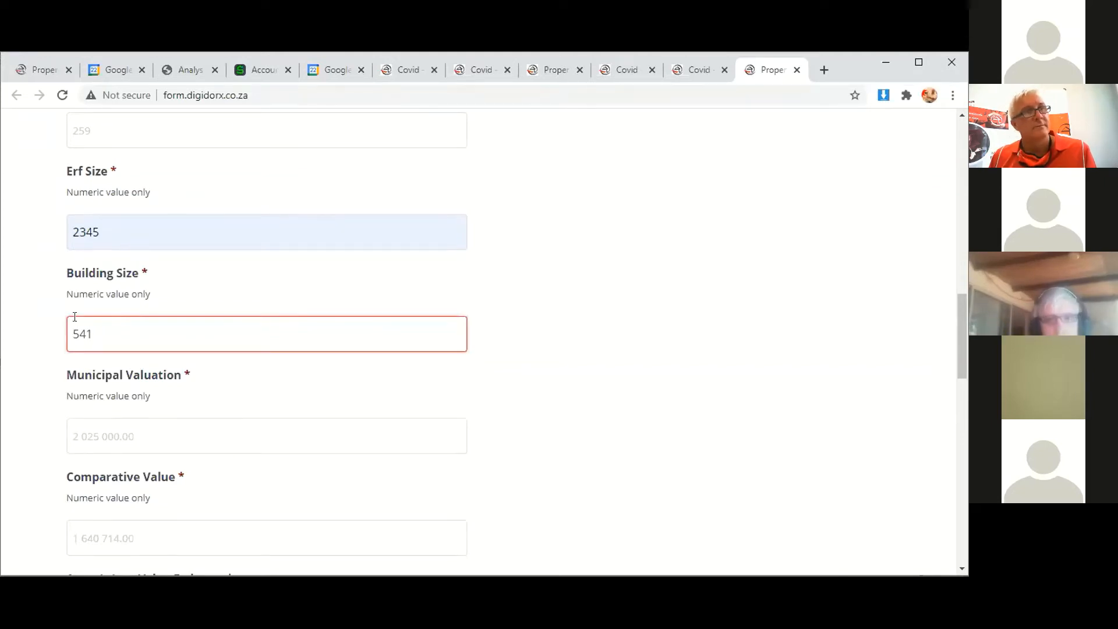
key(ctrl+a)
text(650)
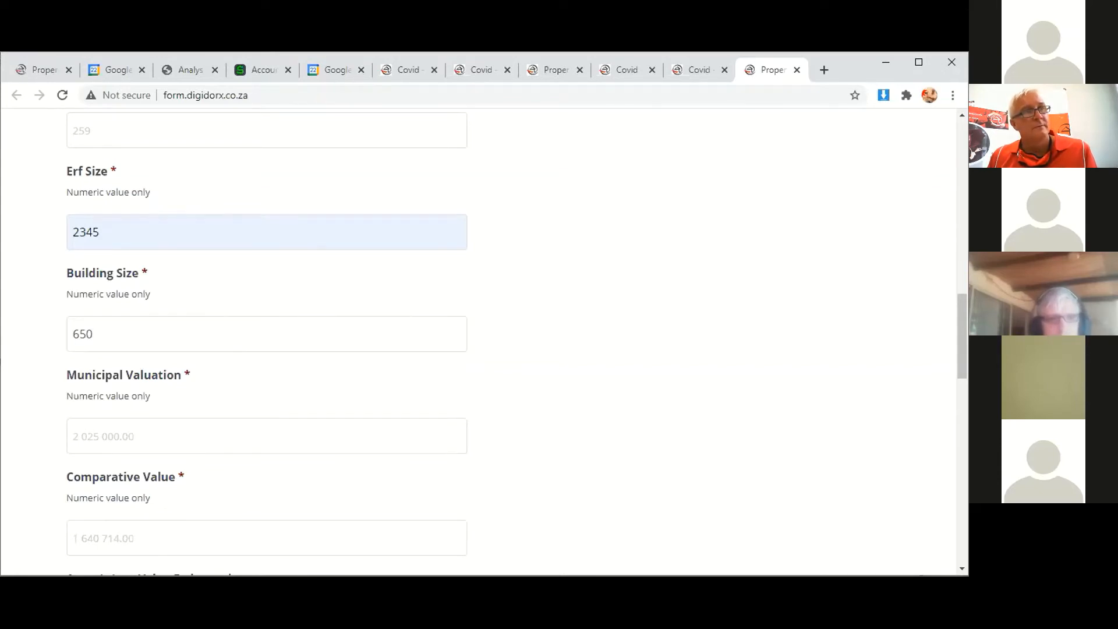
key(ctrl+a)
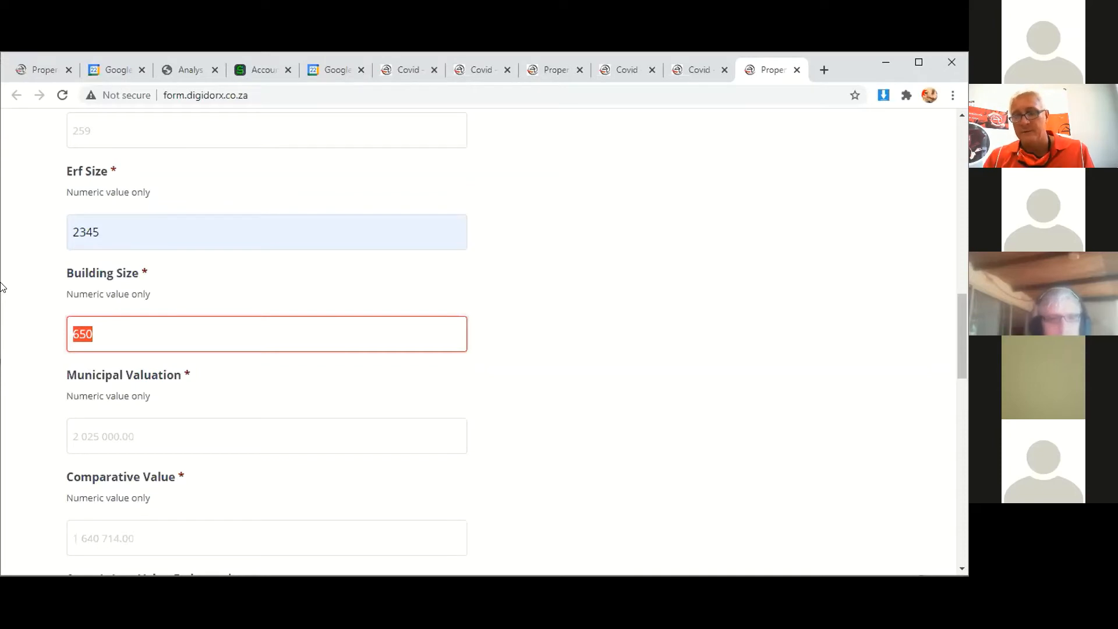
text(325)
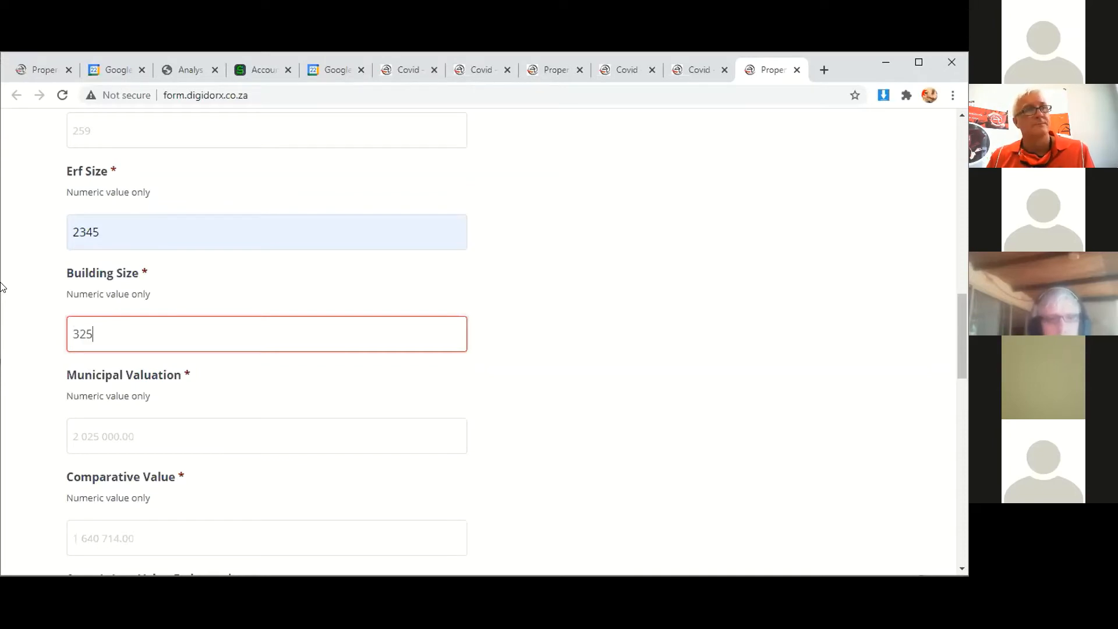
click(653, 457)
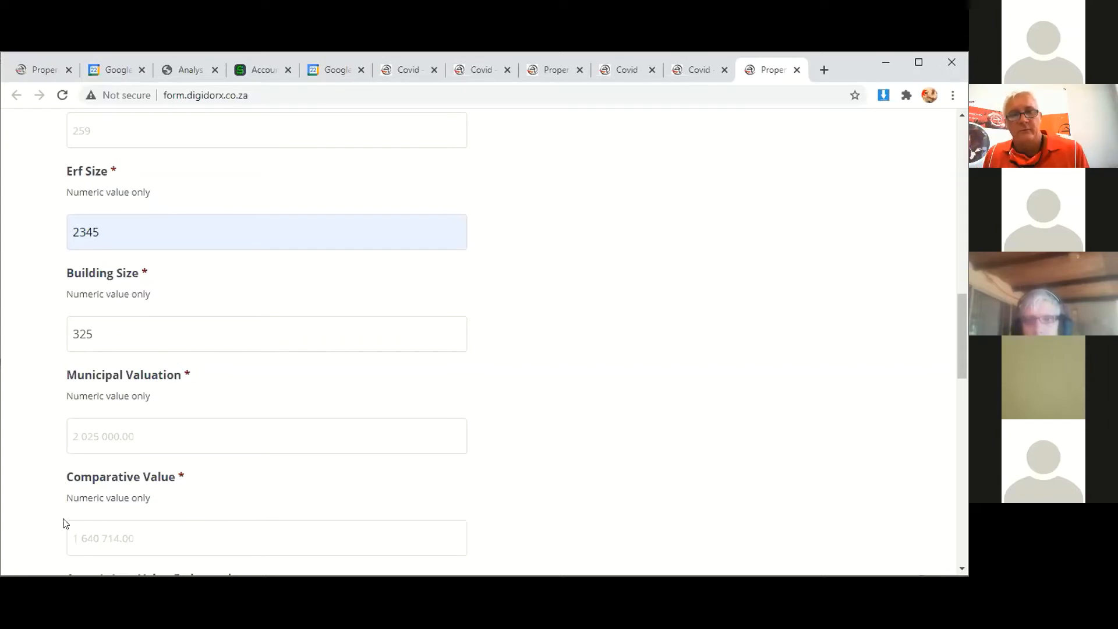
Set Municipal Valuation to R 1 000 000.00 from the autocomplete suggestion.
scroll(163, 355, down, 1)
scroll(156, 327, down, 1)
click(134, 328)
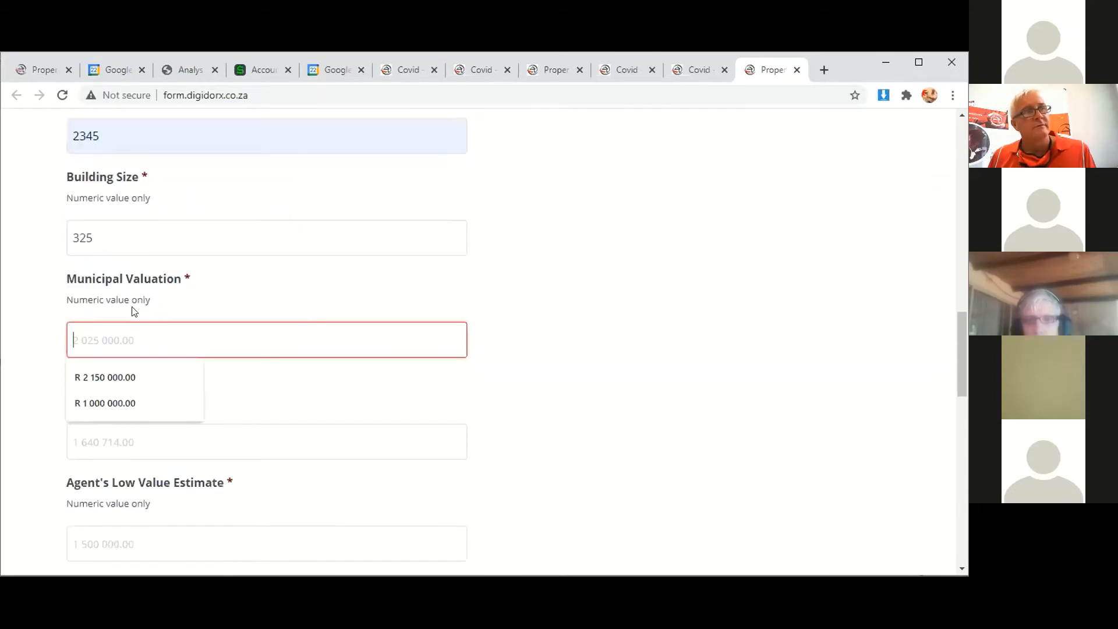
key(Down)
key(Down)
key(Return)
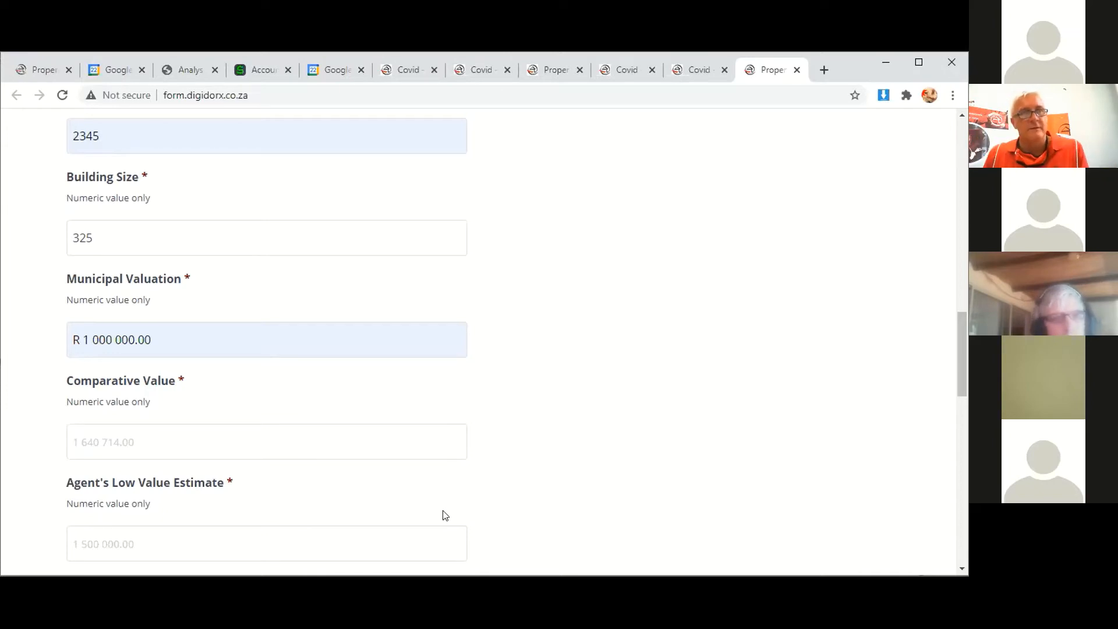
Look over the Comparative Value and Agent's Low Value Estimate fields, then return to the PDF report.
scroll(142, 377, down, 1)
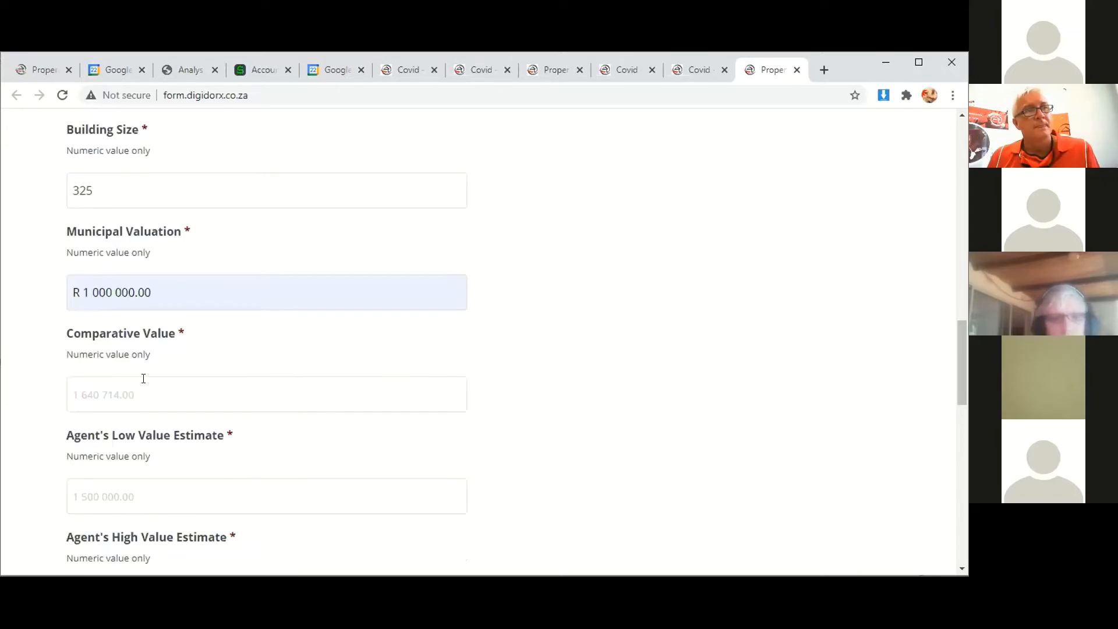
scroll(140, 369, down, 1)
click(143, 332)
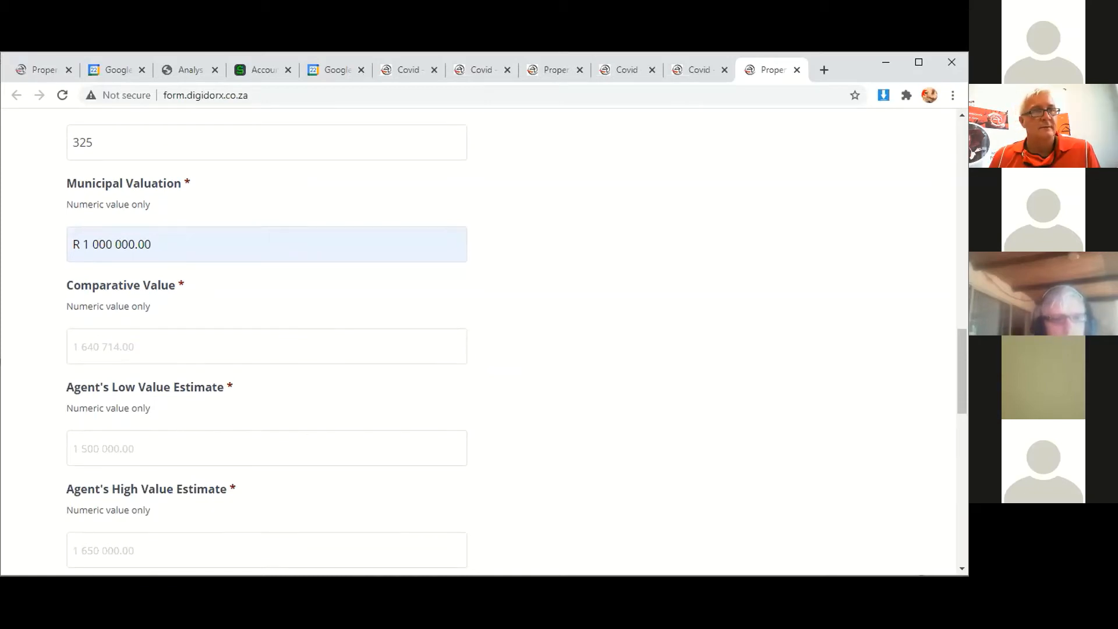
click(177, 447)
scroll(177, 447, down, 1)
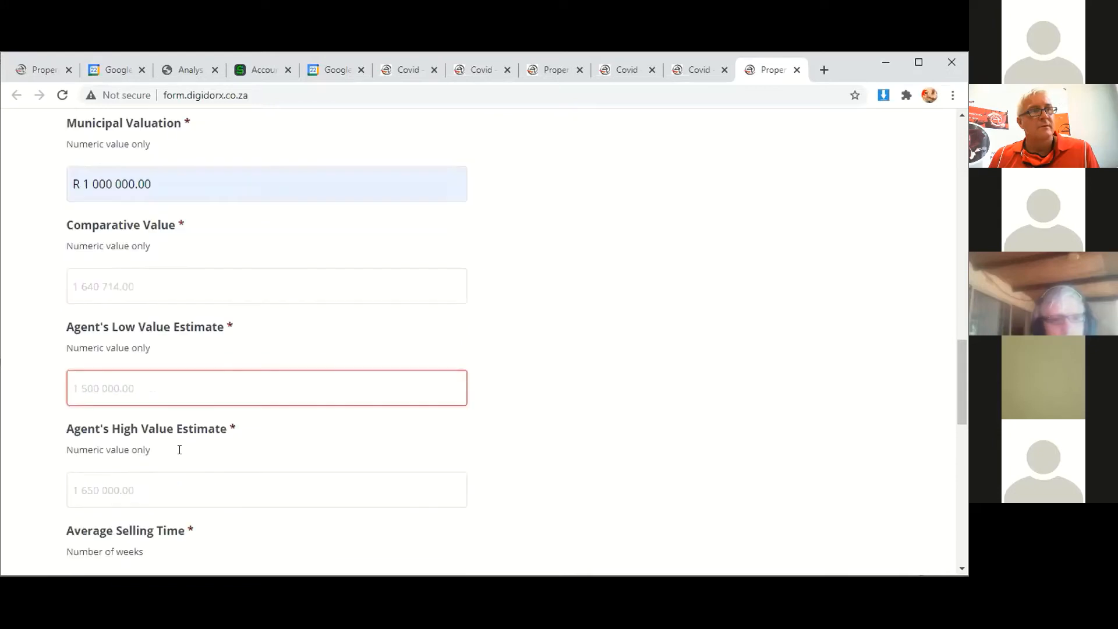
scroll(483, 341, down, 1)
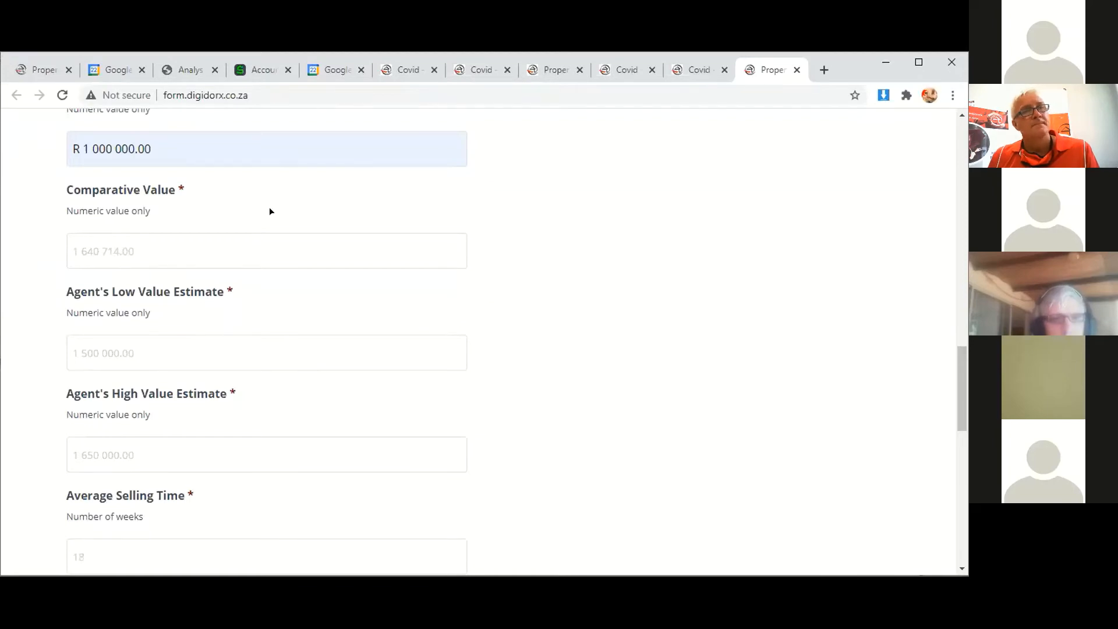
key(alt+Tab)
scroll(361, 344, up, 4)
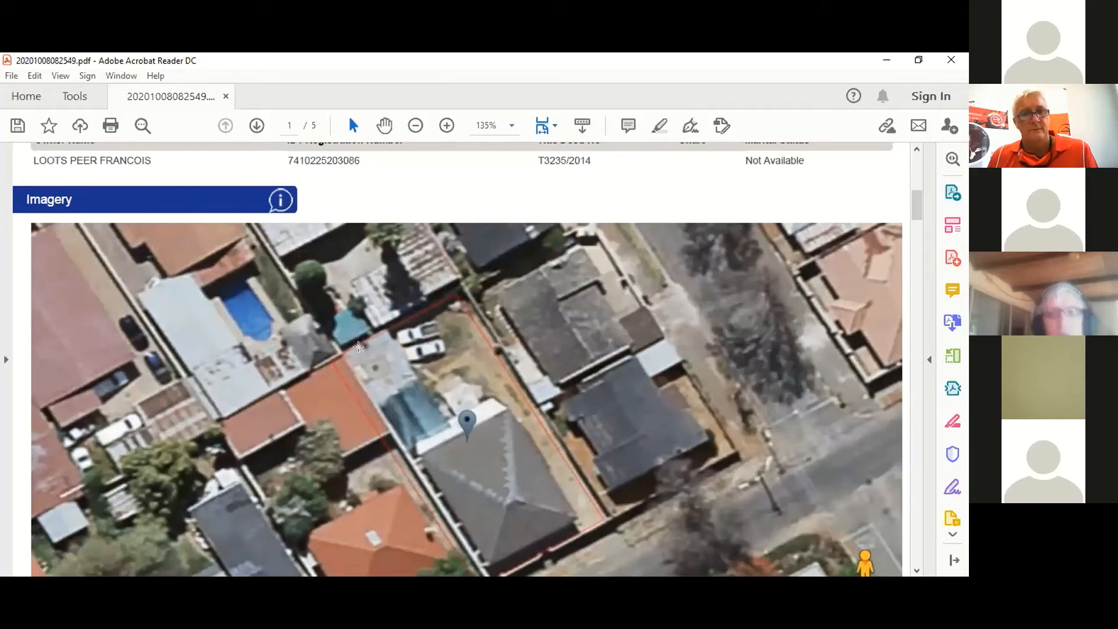
Scroll to page 3 and select the municipal valuation R 792 000 and its 2018 valuation year.
scroll(357, 355, down, 6)
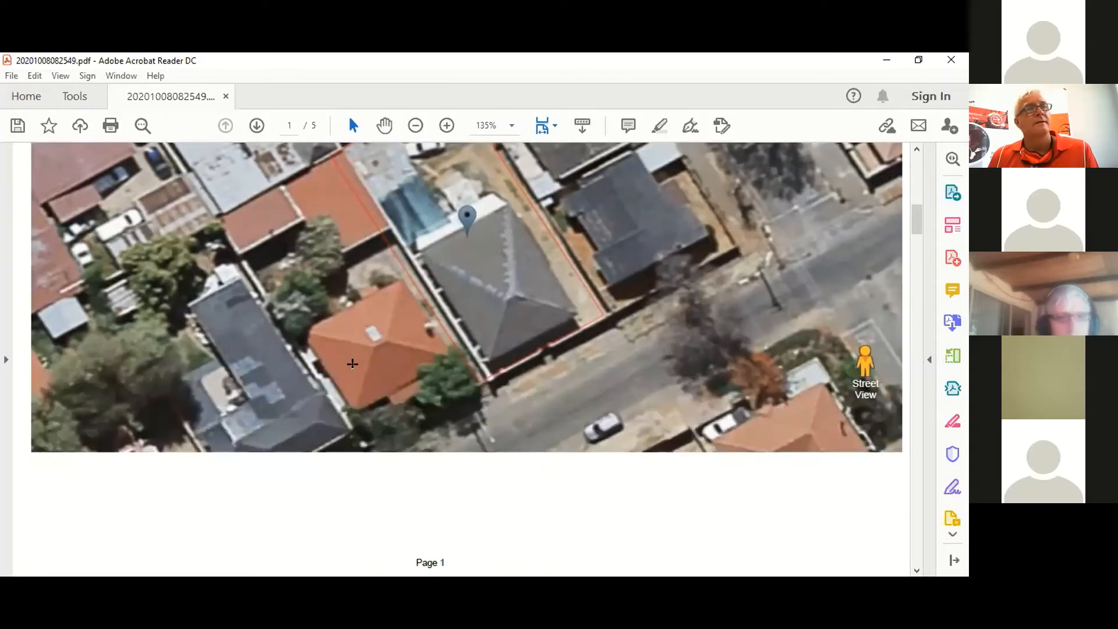
scroll(356, 362, up, 17)
scroll(346, 364, down, 3)
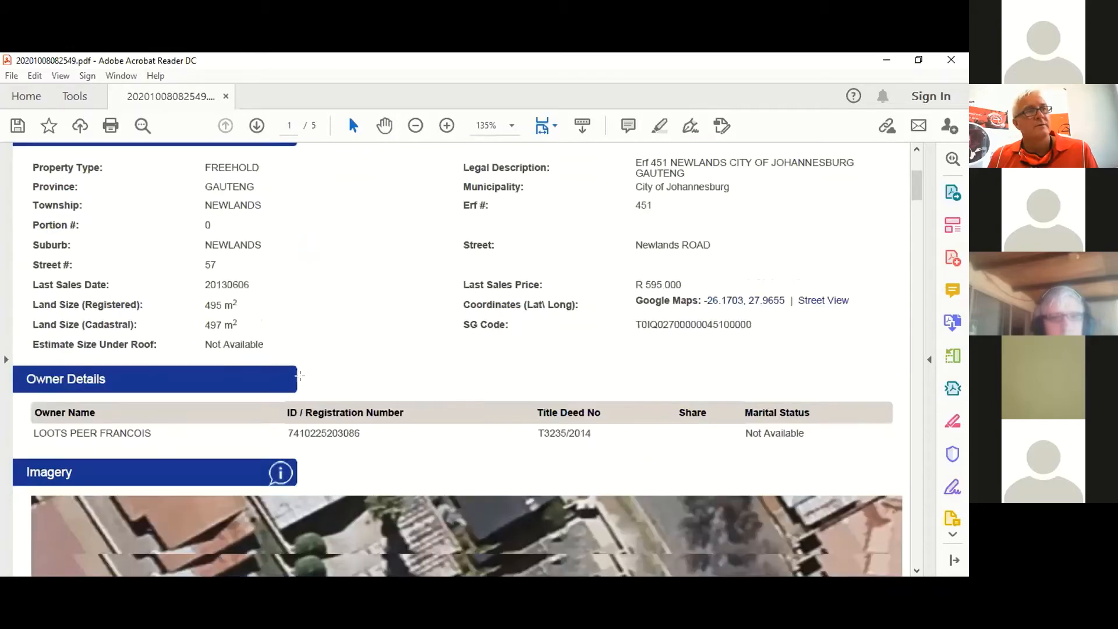
scroll(291, 381, down, 14)
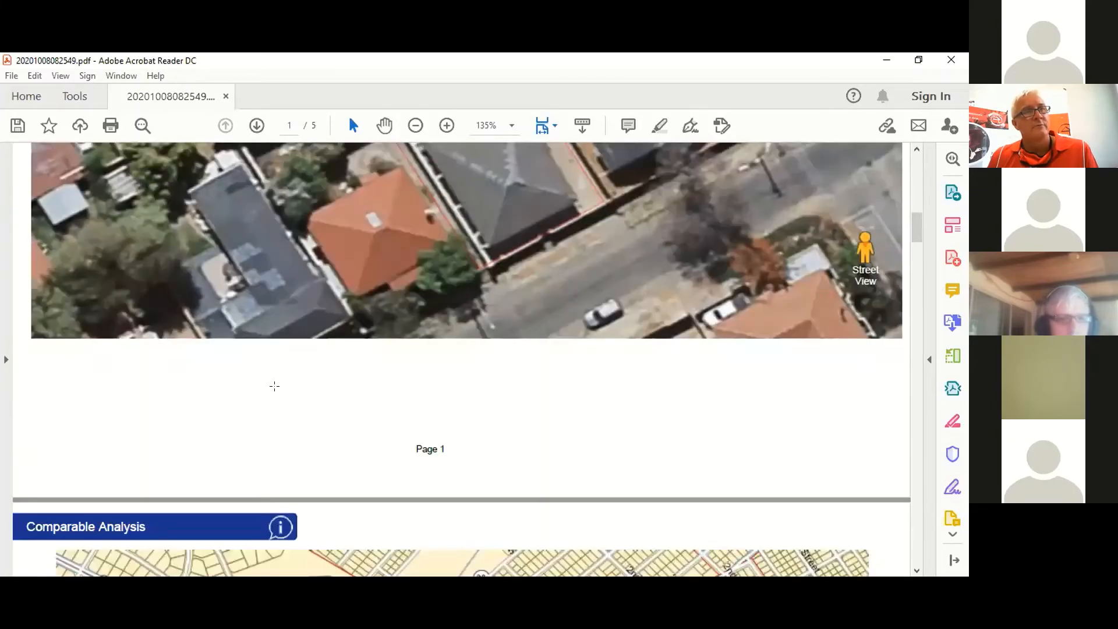
scroll(273, 394, down, 14)
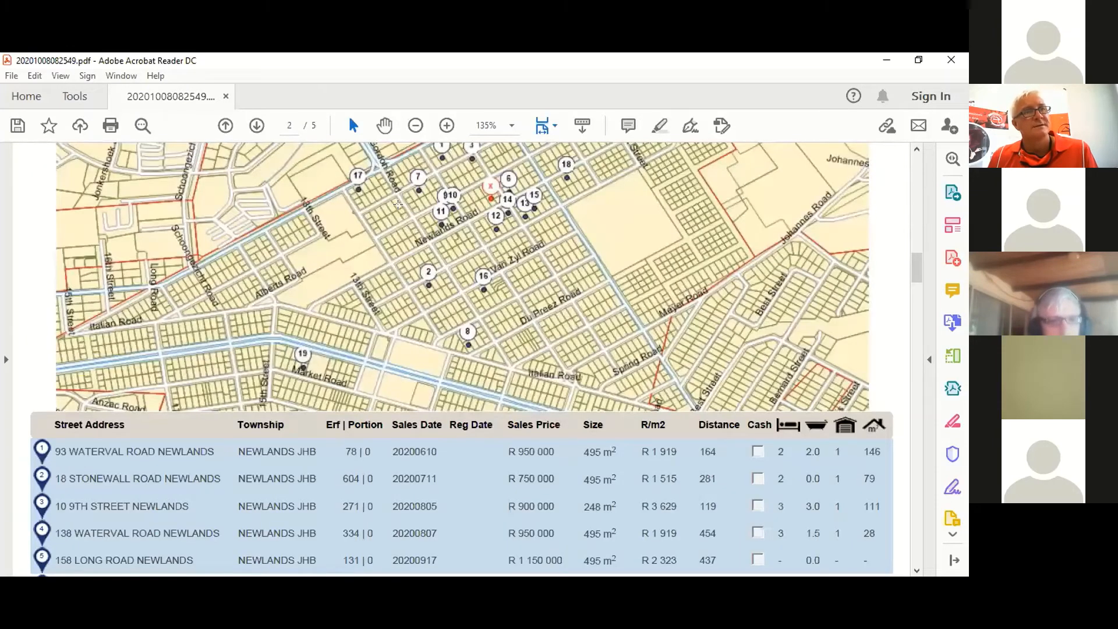
scroll(177, 273, down, 10)
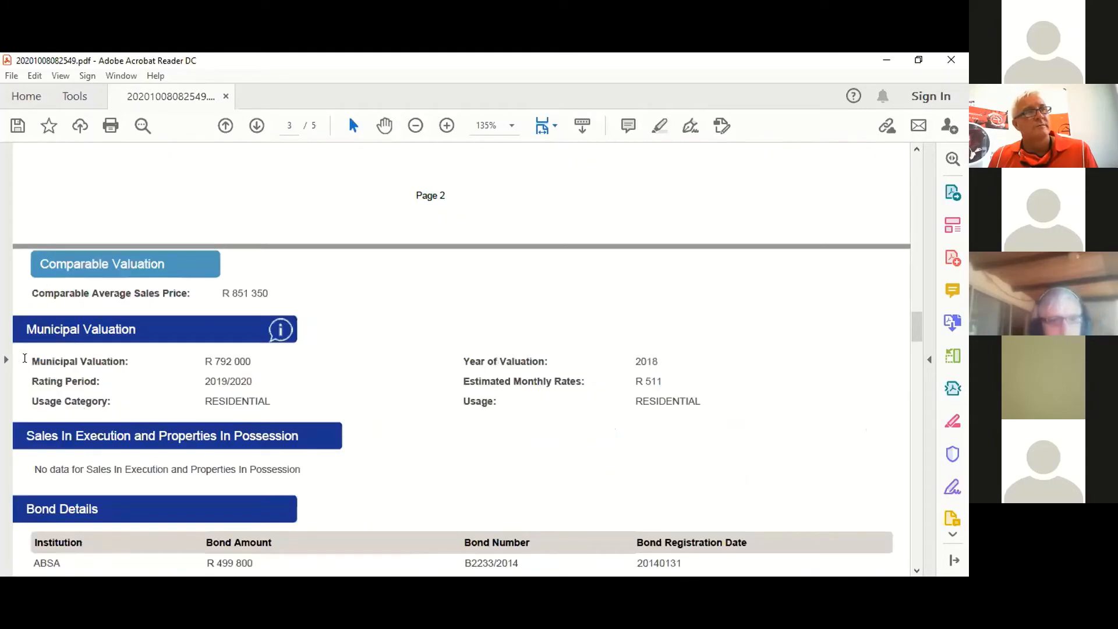
drag(202, 399, 224, 368)
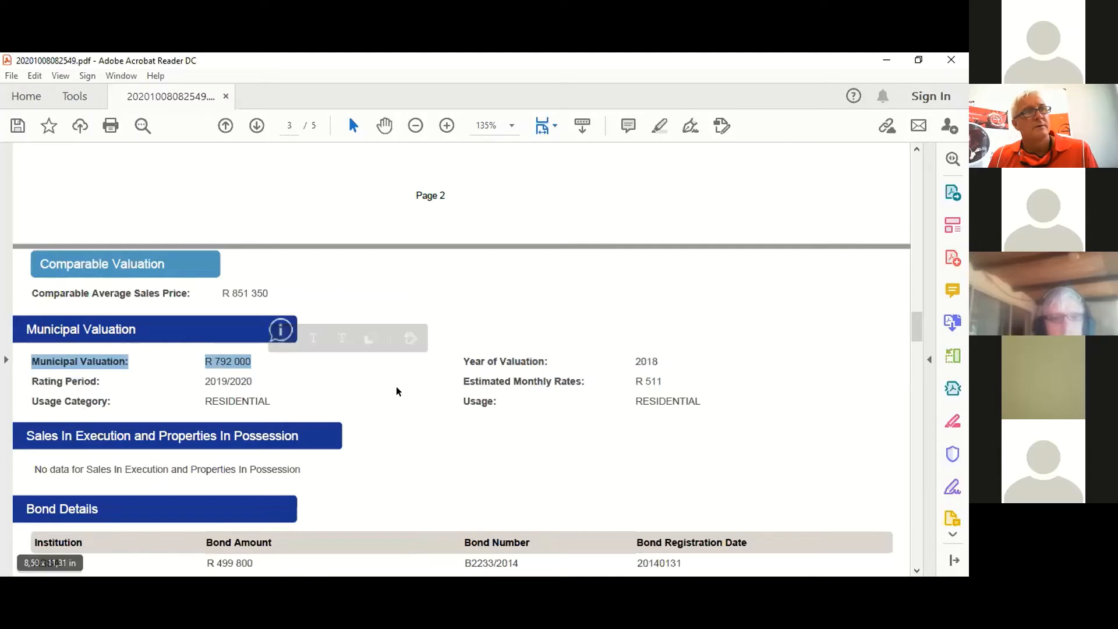
click(668, 377)
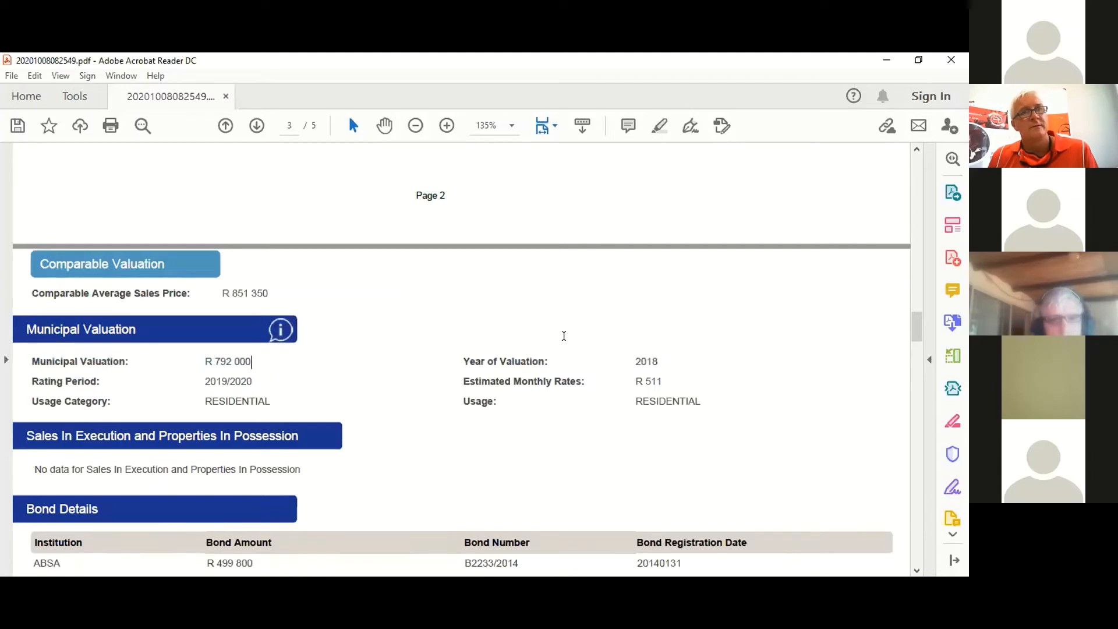
drag(661, 362, 500, 361)
scroll(514, 378, up, 3)
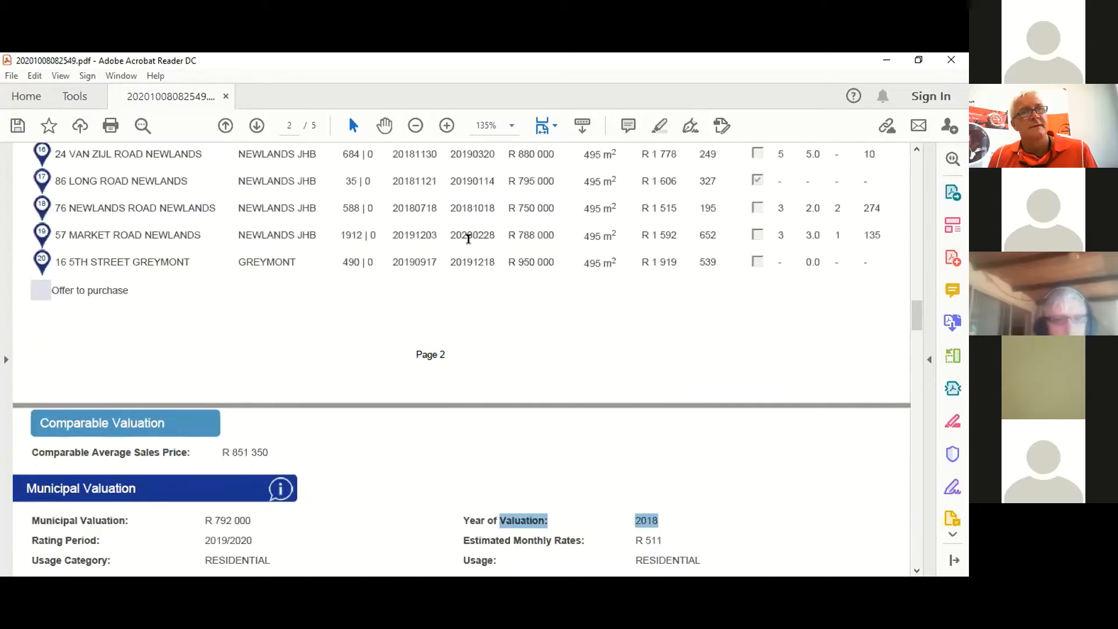
scroll(557, 412, up, 2)
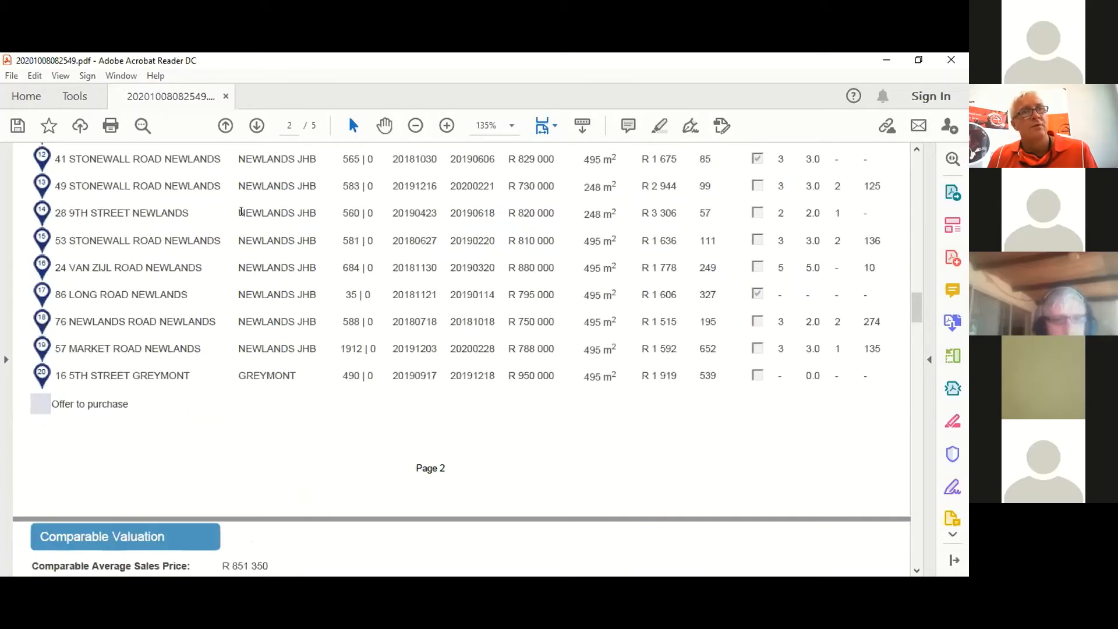
scroll(219, 462, down, 2)
drag(269, 453, 224, 447)
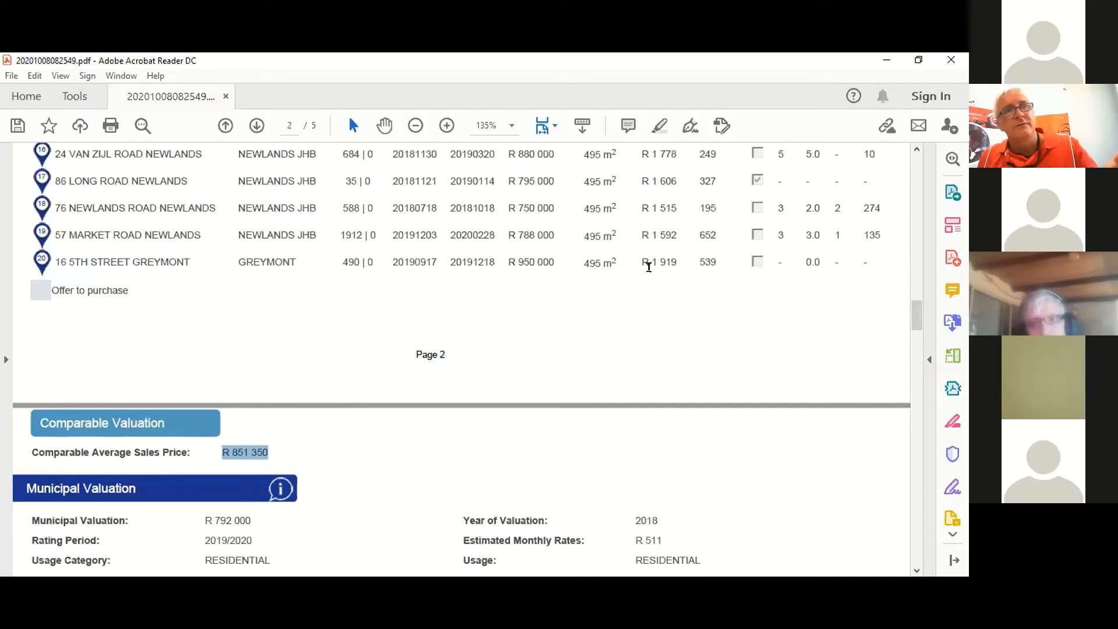
scroll(628, 355, up, 3)
scroll(605, 405, up, 2)
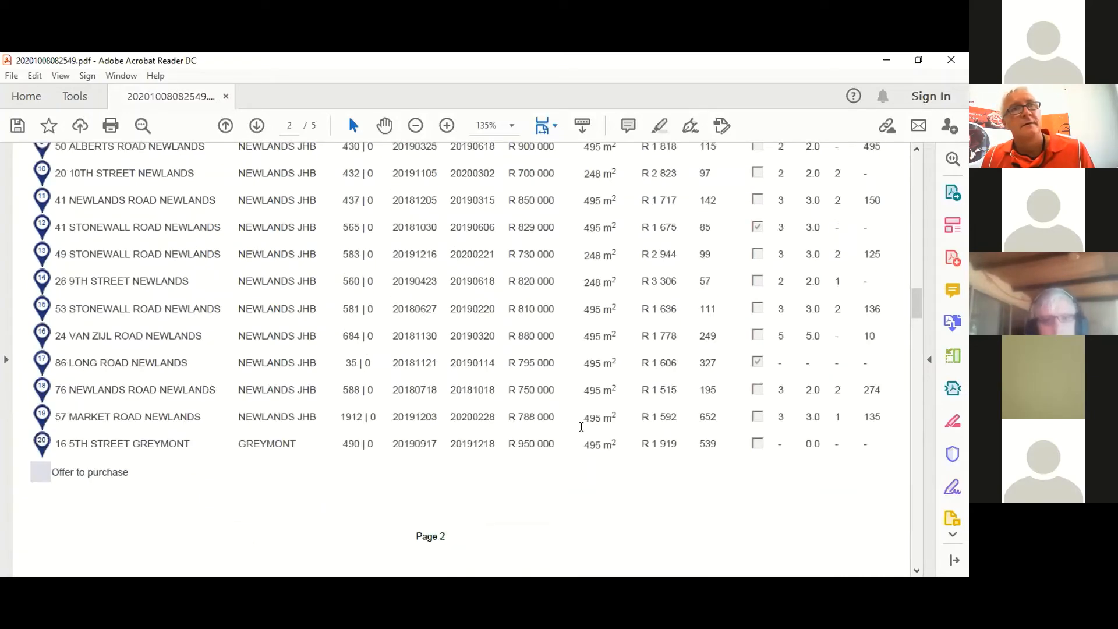
scroll(539, 460, up, 1)
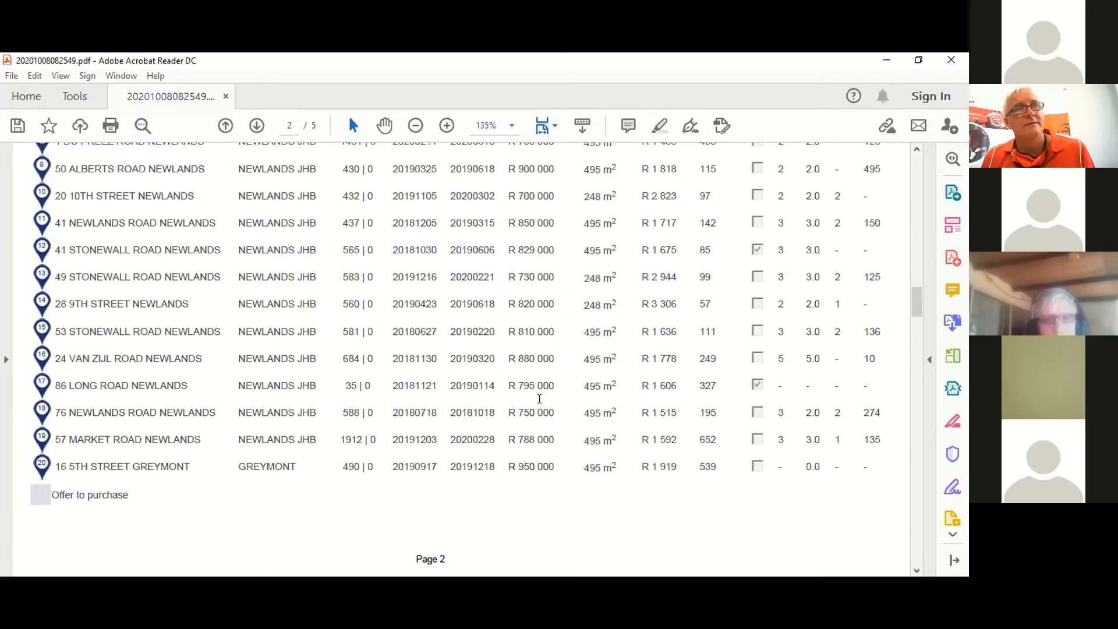
scroll(539, 399, up, 2)
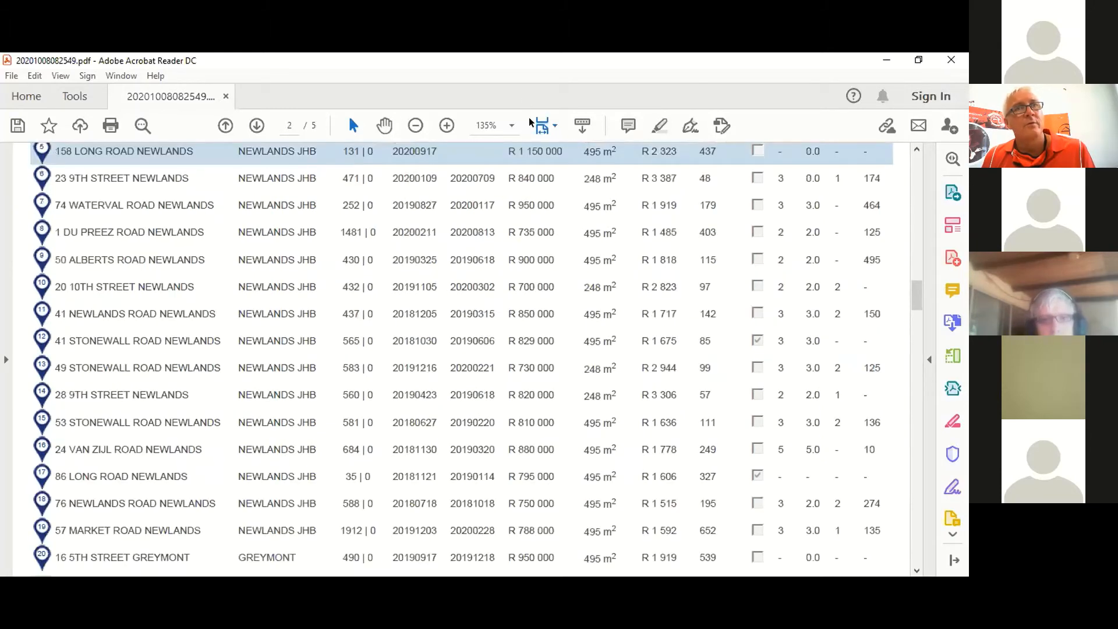
drag(545, 151, 508, 151)
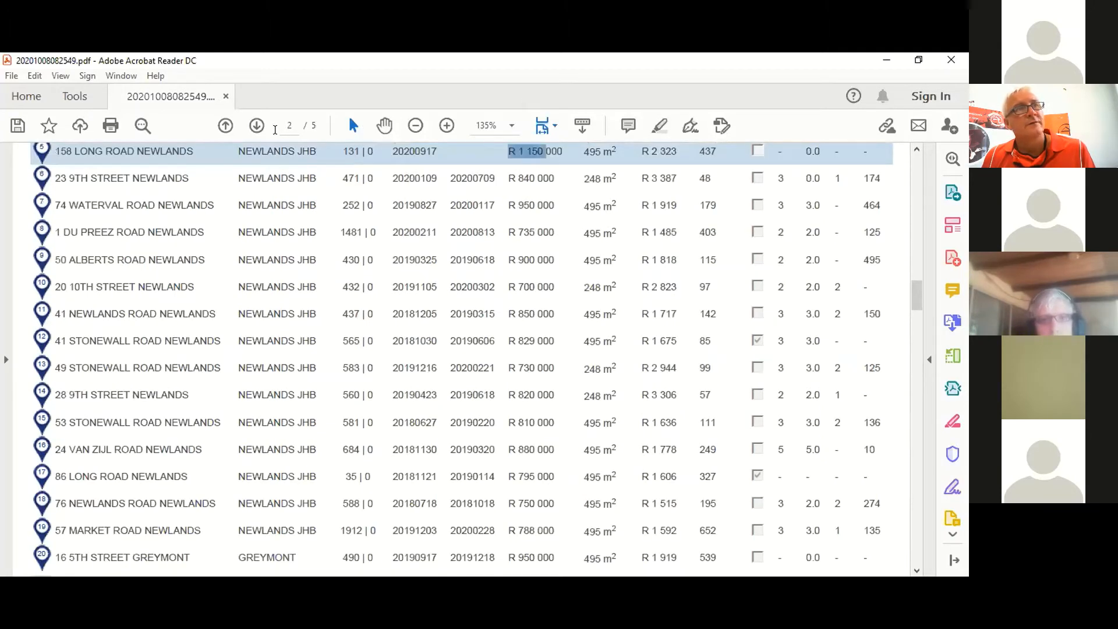
scroll(498, 343, up, 1)
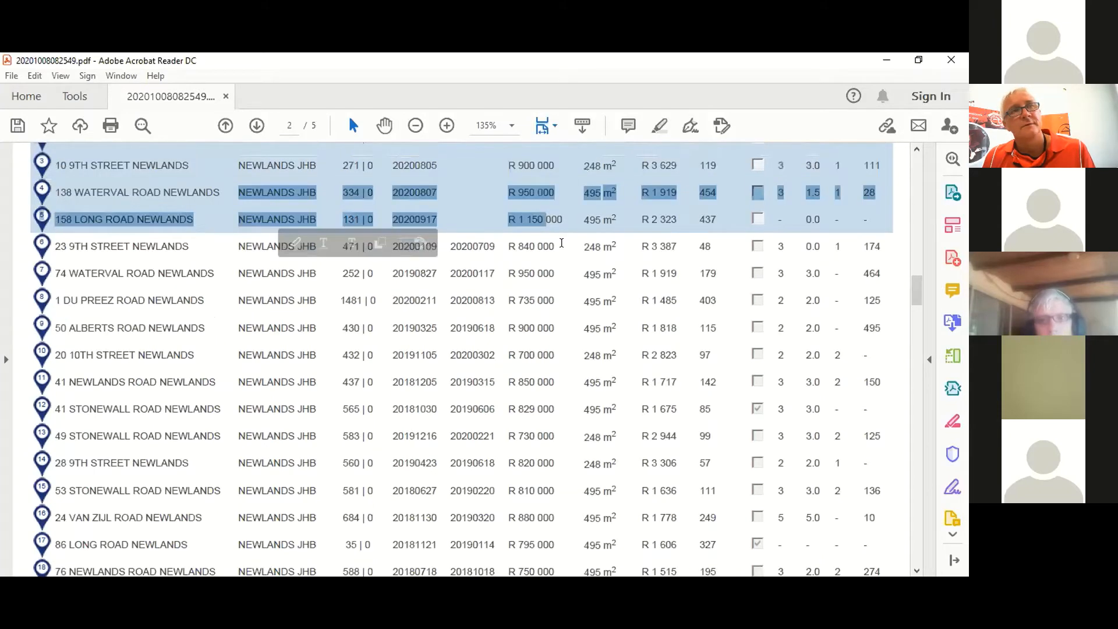
drag(552, 217, 562, 219)
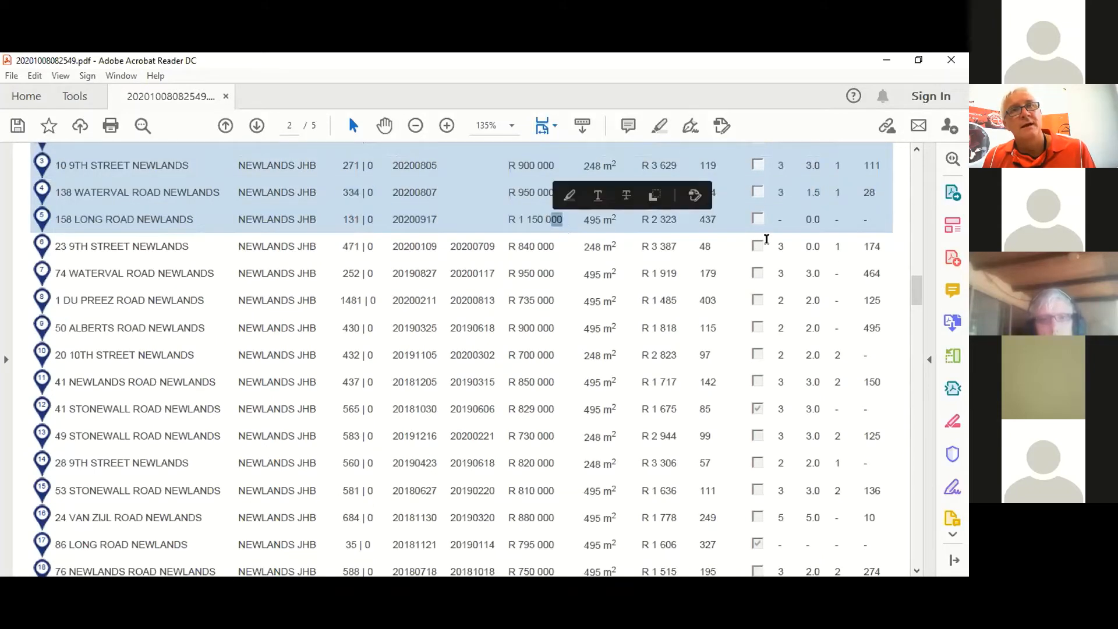
scroll(117, 466, down, 3)
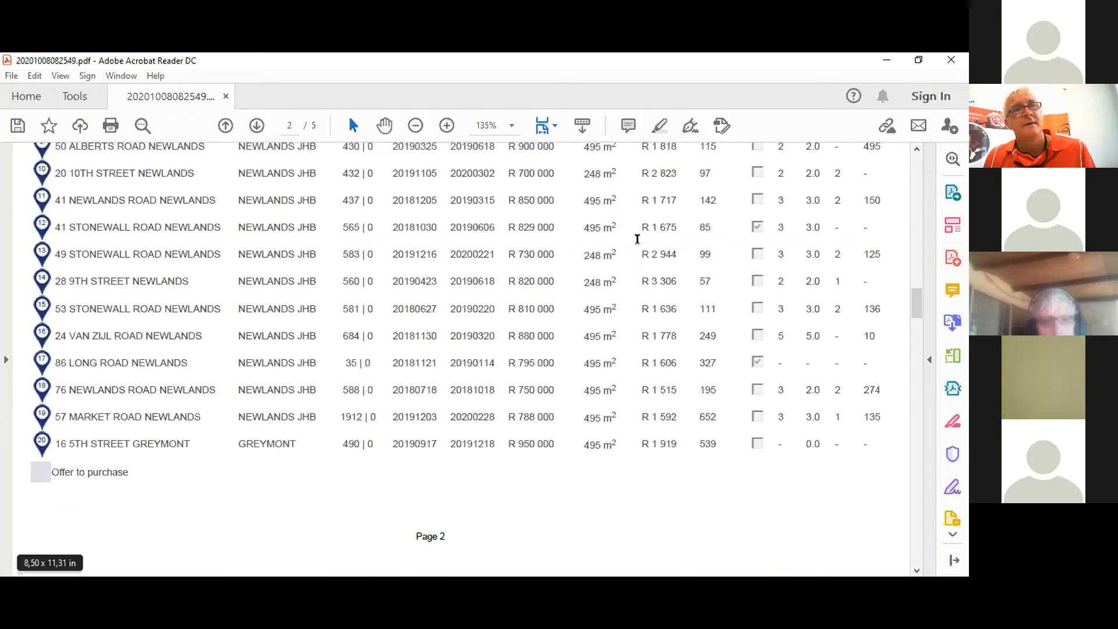
scroll(434, 349, up, 2)
scroll(255, 457, down, 3)
scroll(227, 472, down, 2)
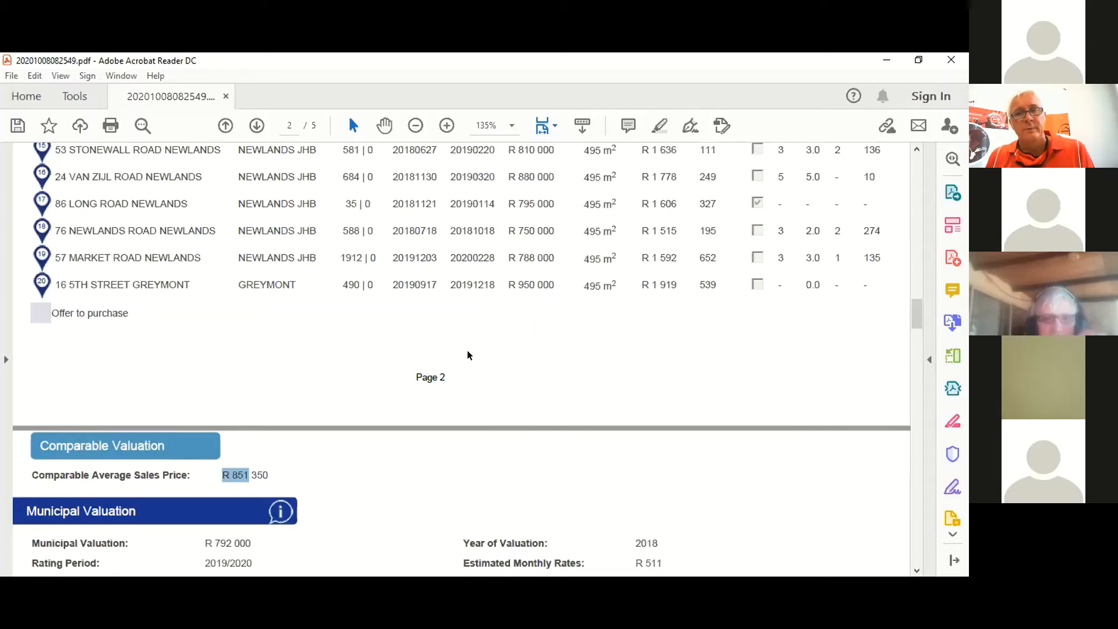
scroll(462, 399, up, 3)
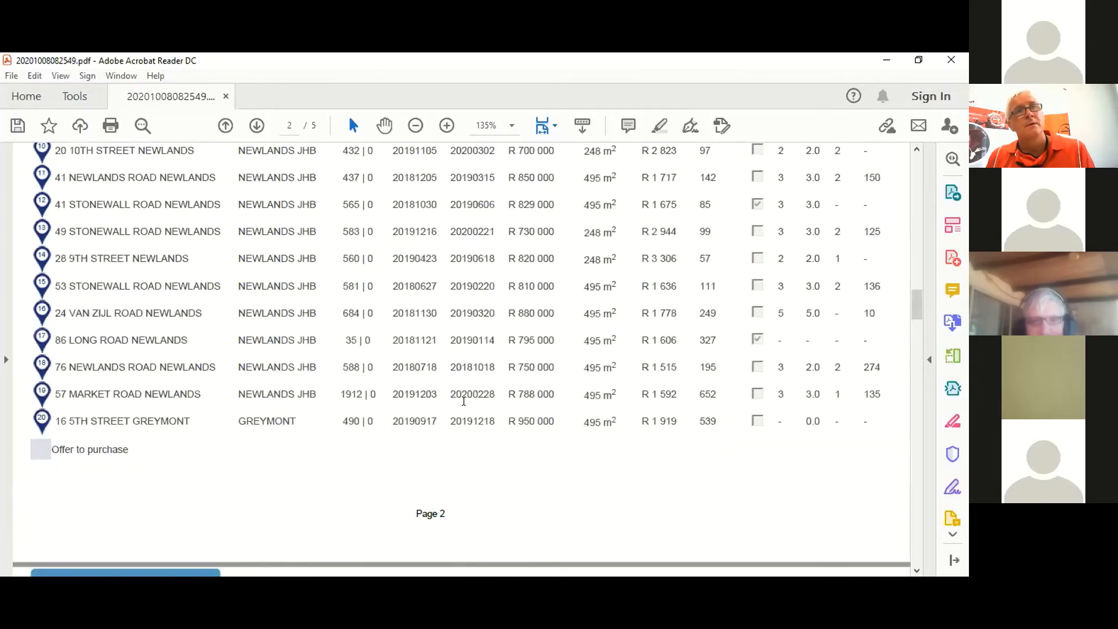
scroll(591, 202, up, 3)
scroll(591, 202, up, 3)
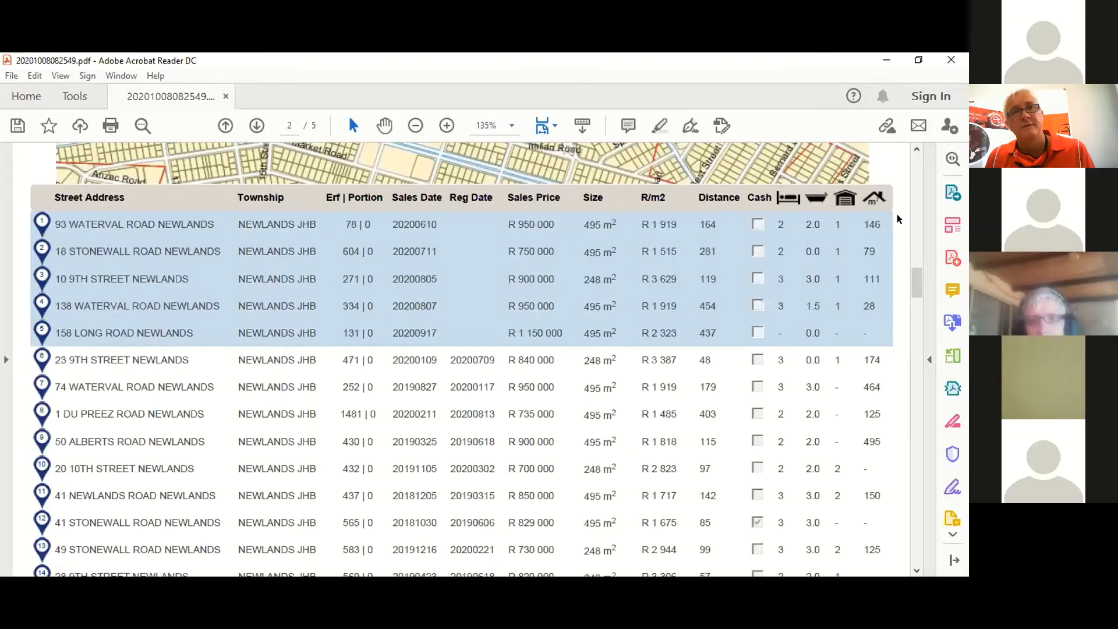
drag(897, 214, 896, 345)
click(908, 522)
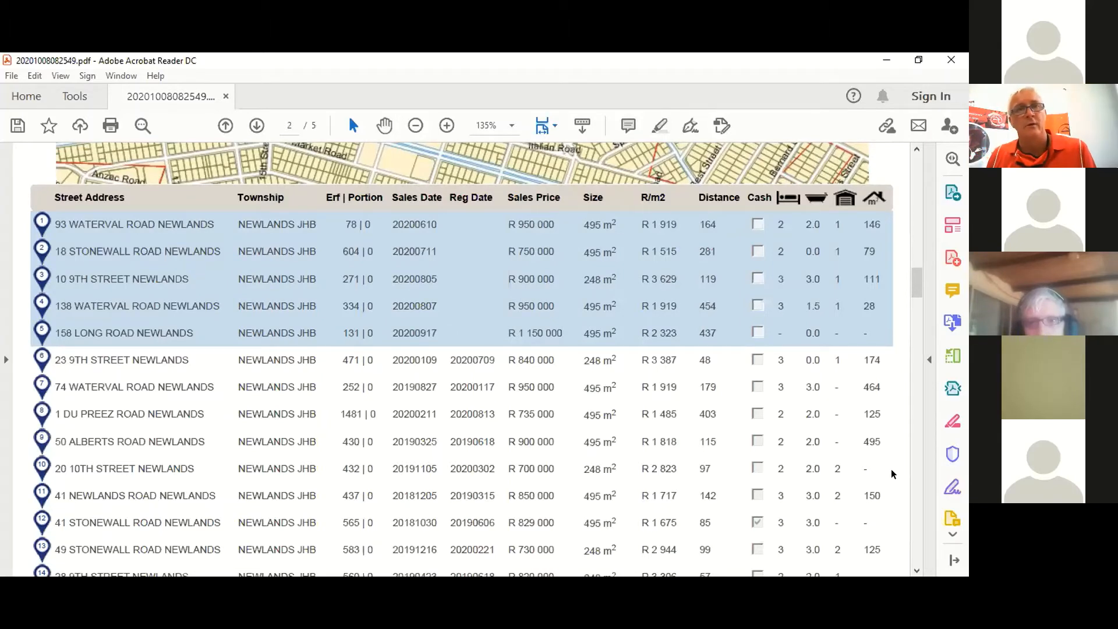
scroll(348, 358, down, 3)
scroll(227, 446, down, 3)
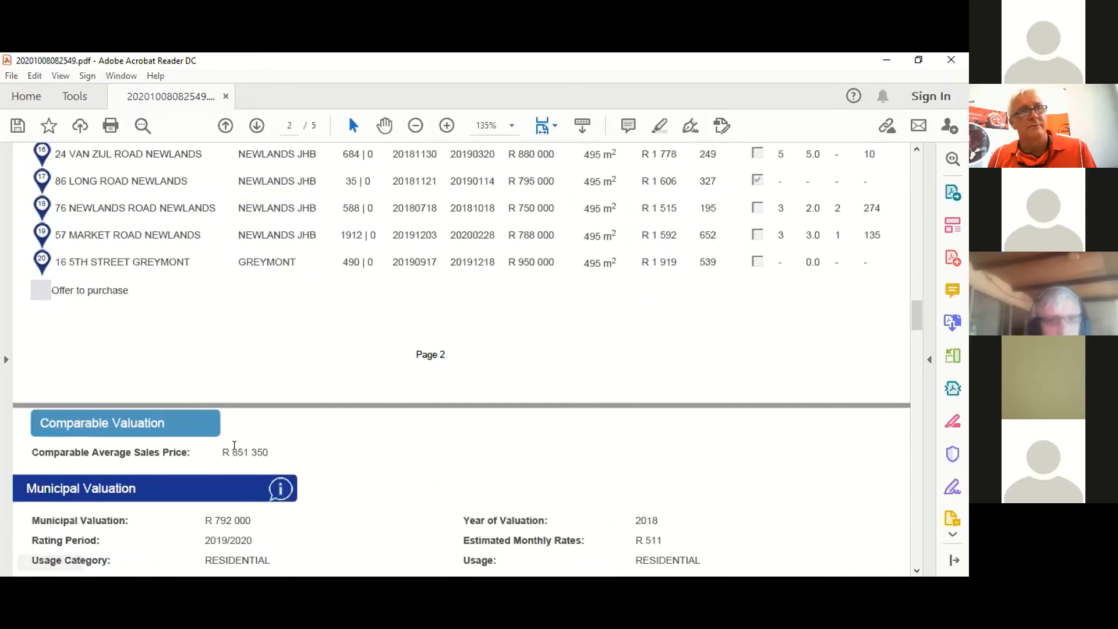
scroll(277, 461, down, 3)
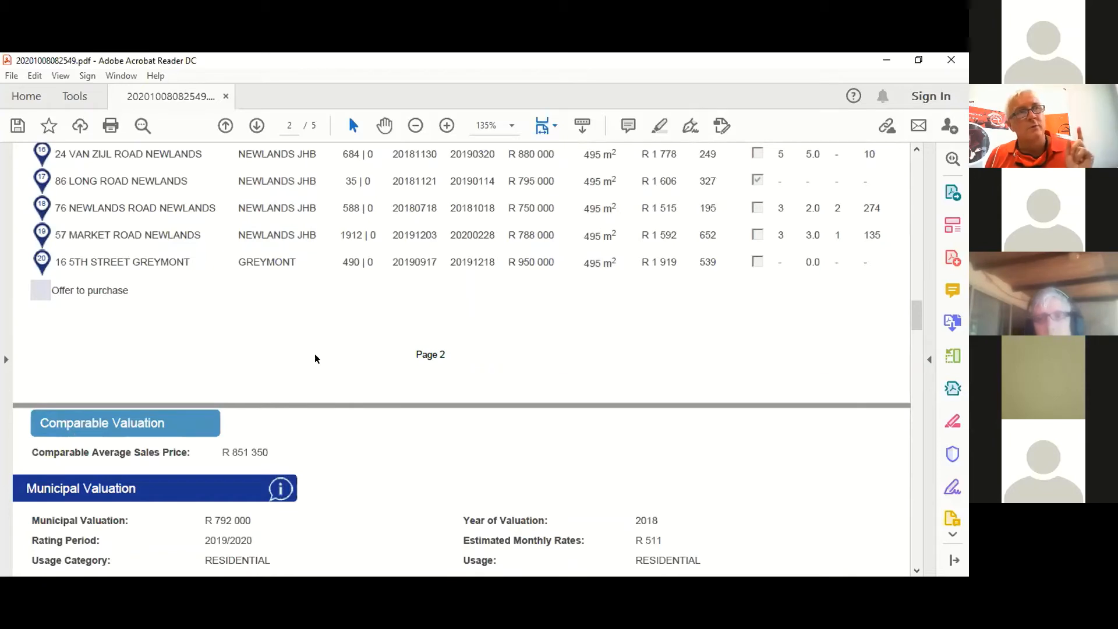
scroll(314, 353, up, 5)
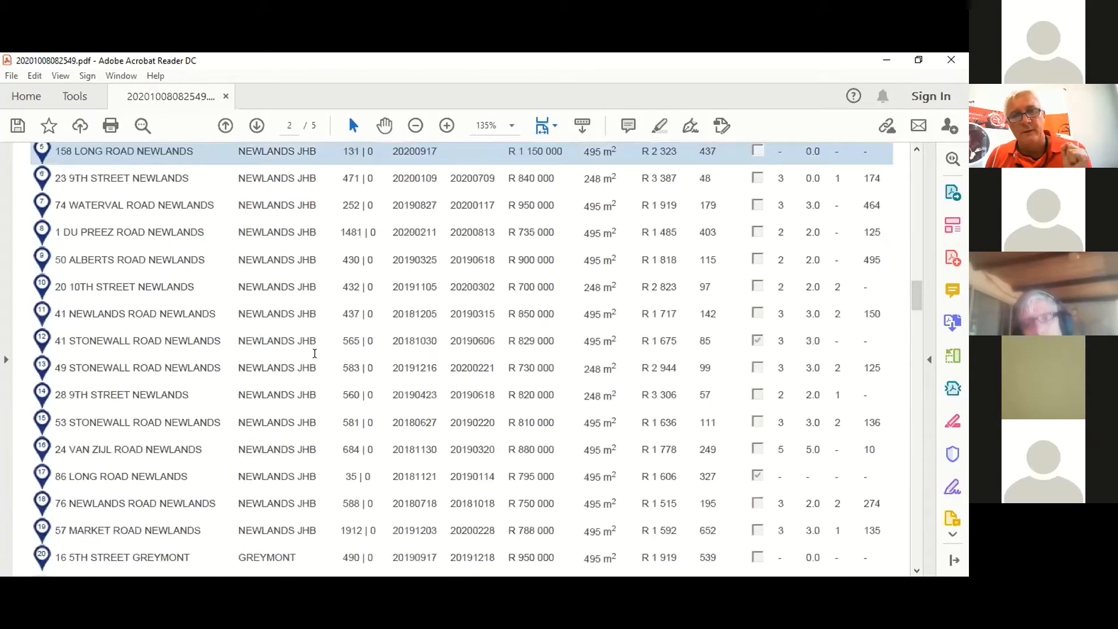
scroll(315, 353, up, 1)
scroll(314, 354, up, 2)
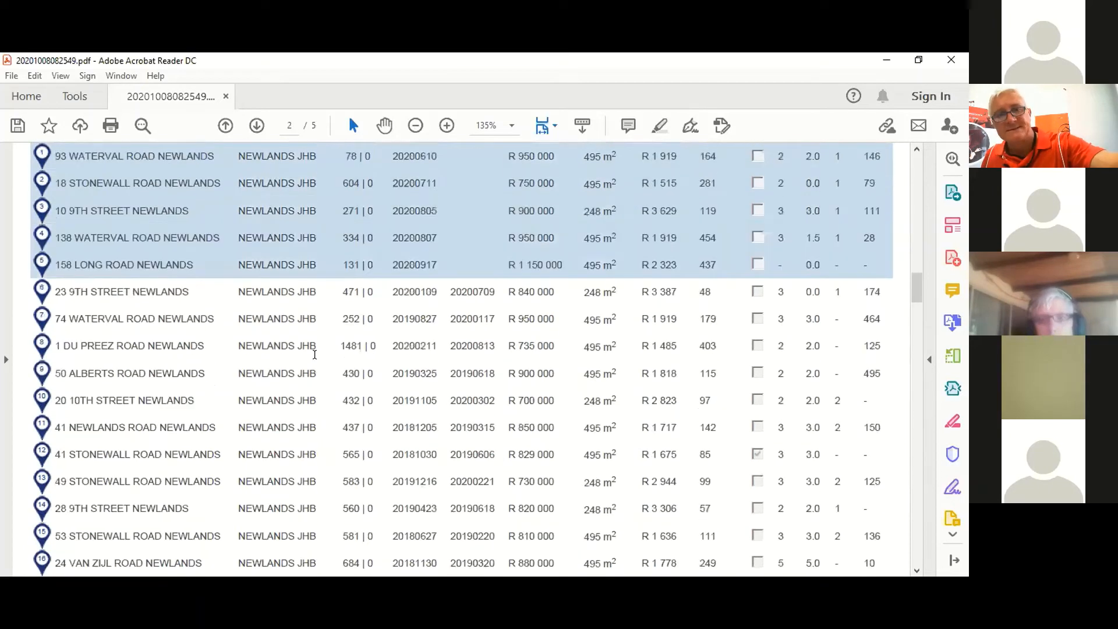
scroll(315, 355, up, 1)
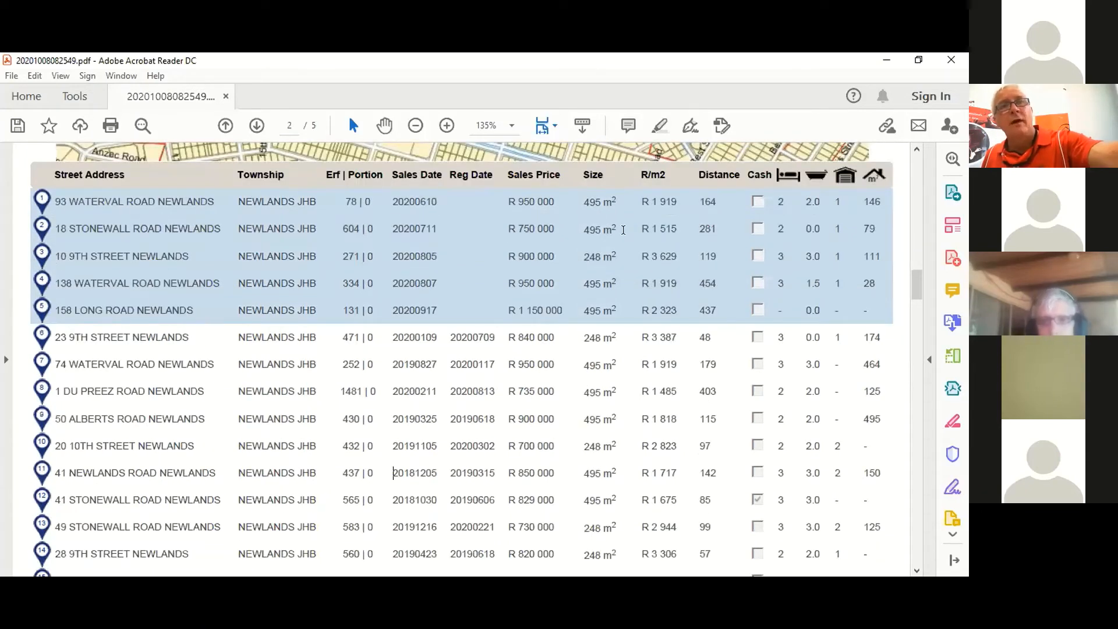
drag(618, 202, 574, 187)
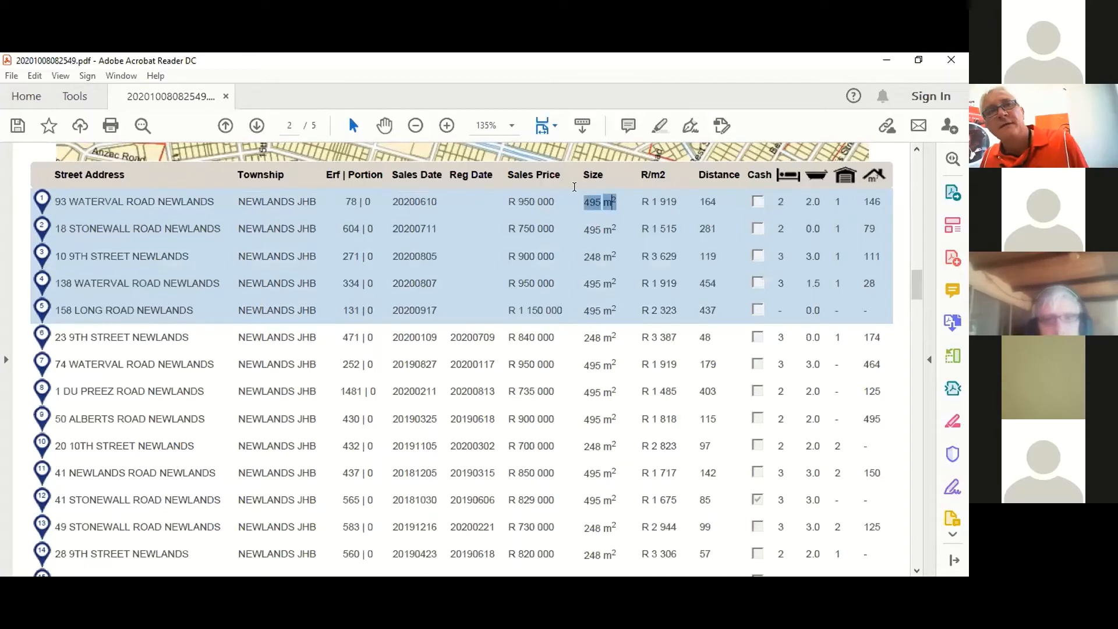
click(595, 212)
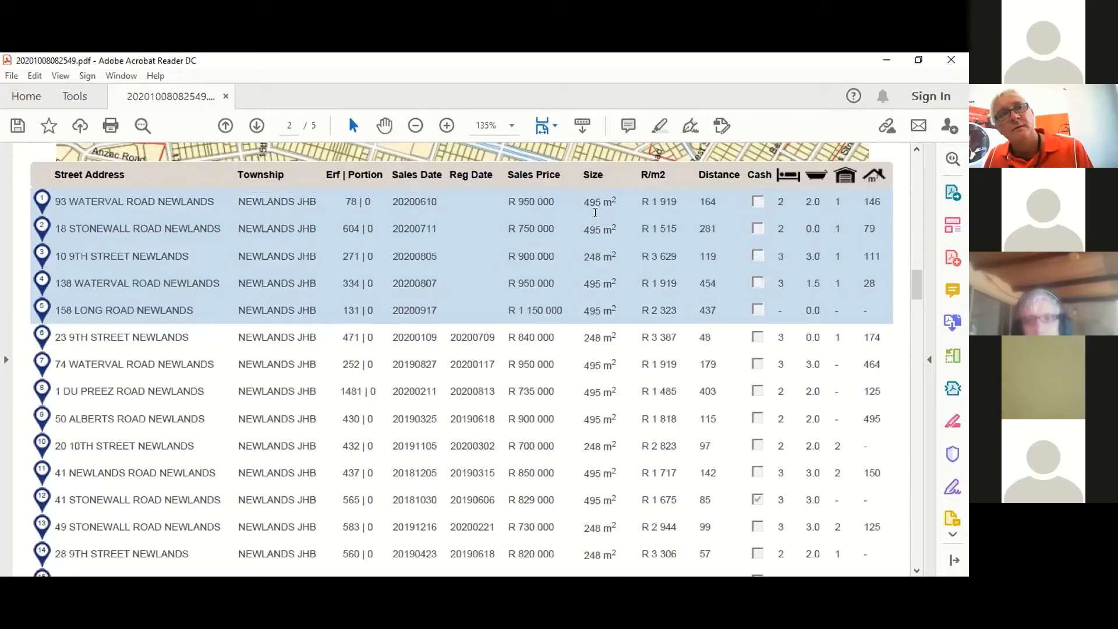
scroll(603, 263, down, 3)
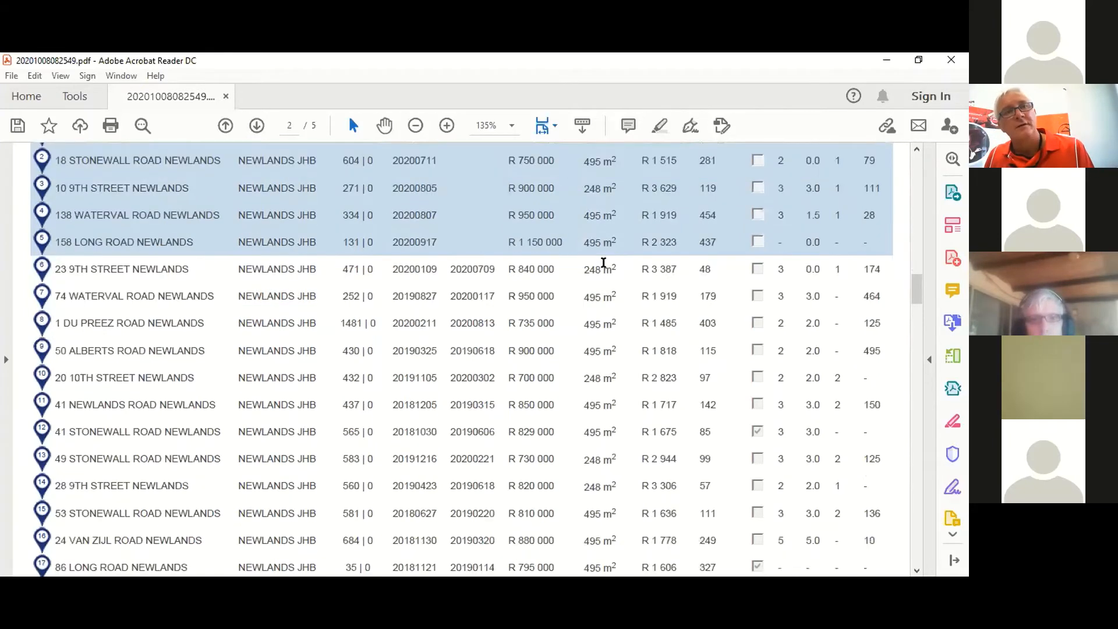
double_click(593, 269)
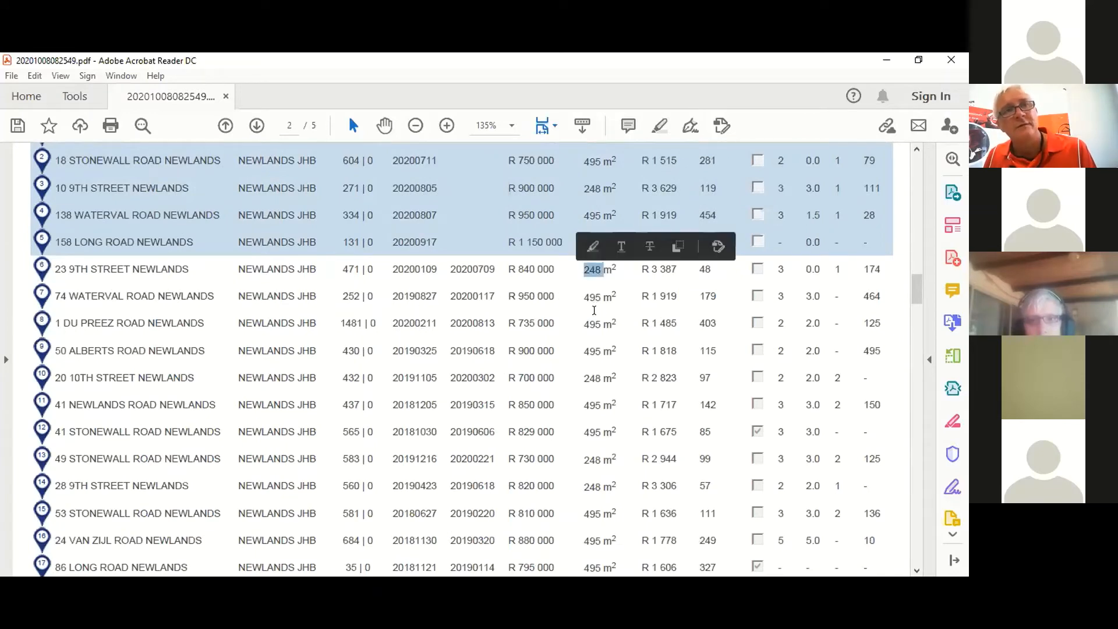
scroll(603, 265, up, 6)
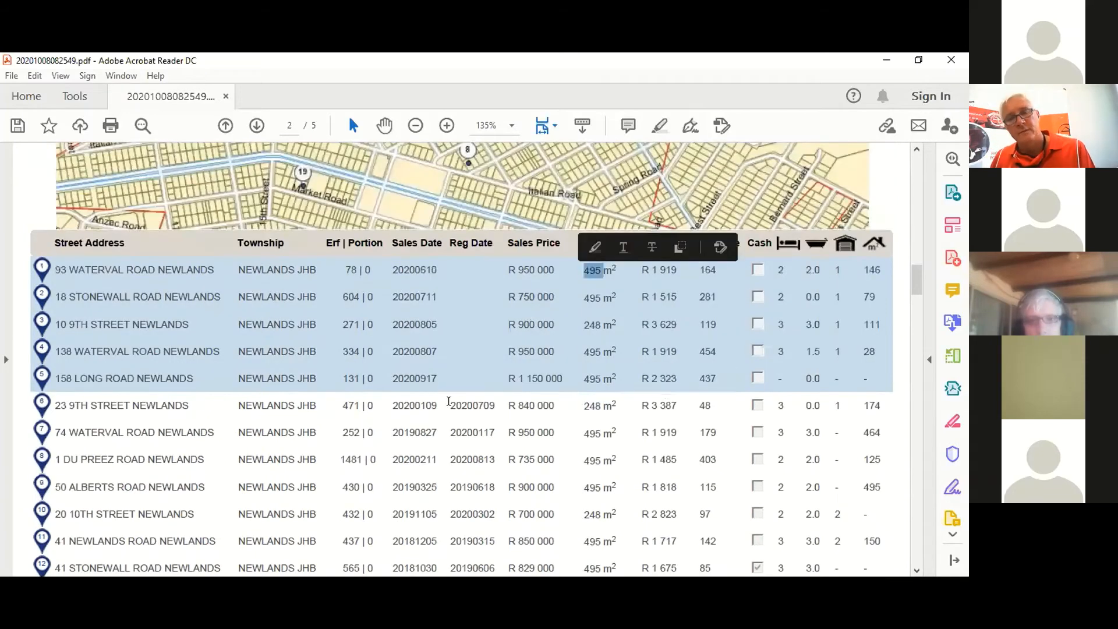
scroll(297, 299, down, 5)
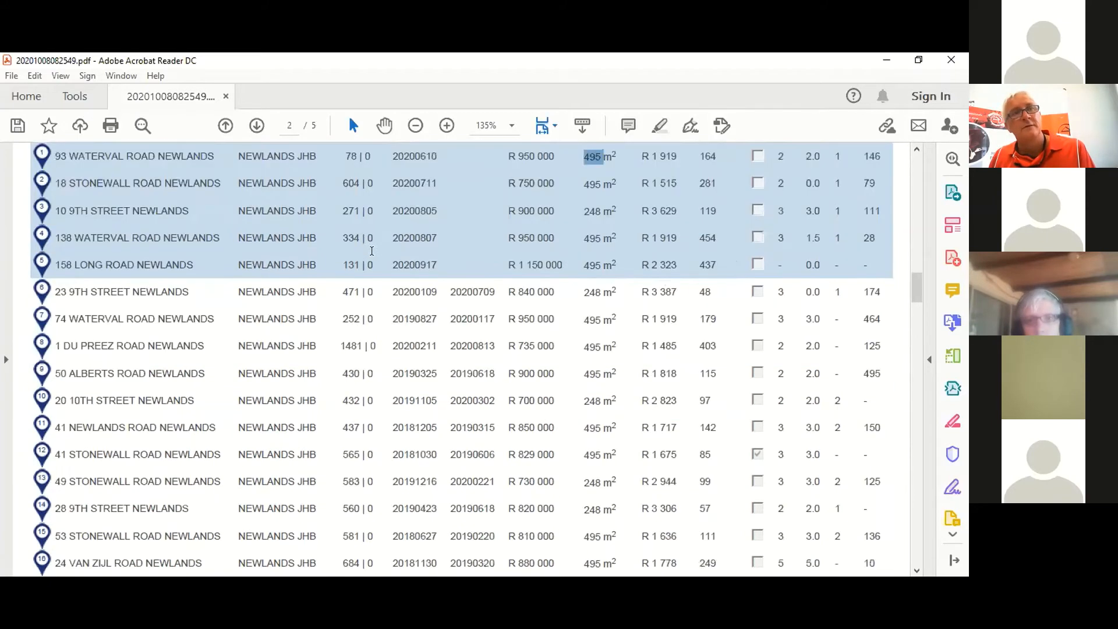
triple_click(297, 299)
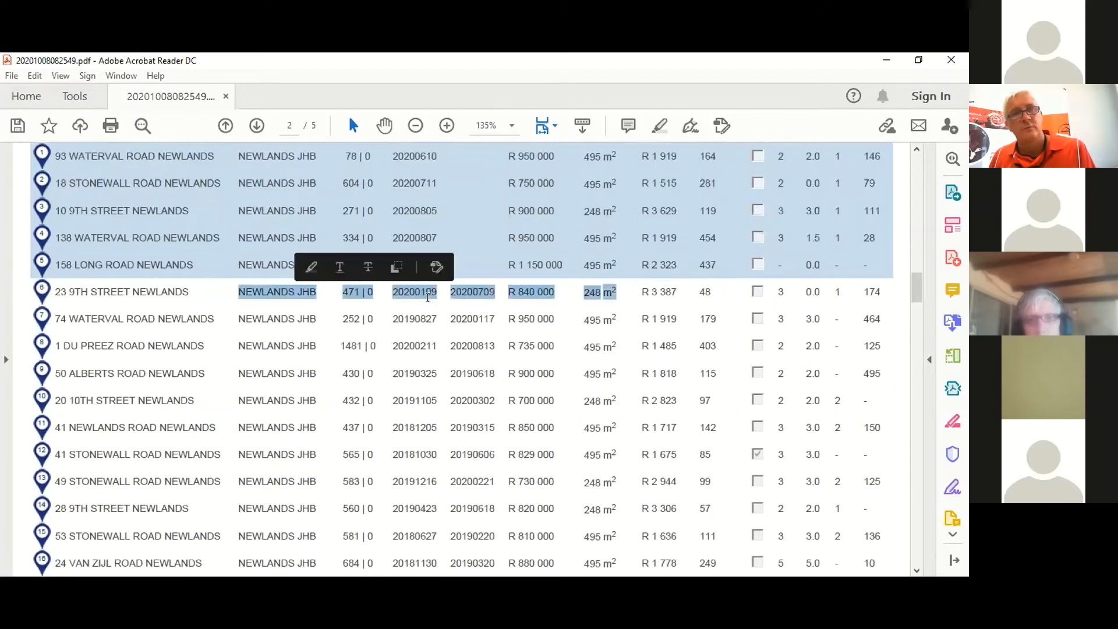
scroll(435, 296, down, 3)
scroll(609, 389, down, 1)
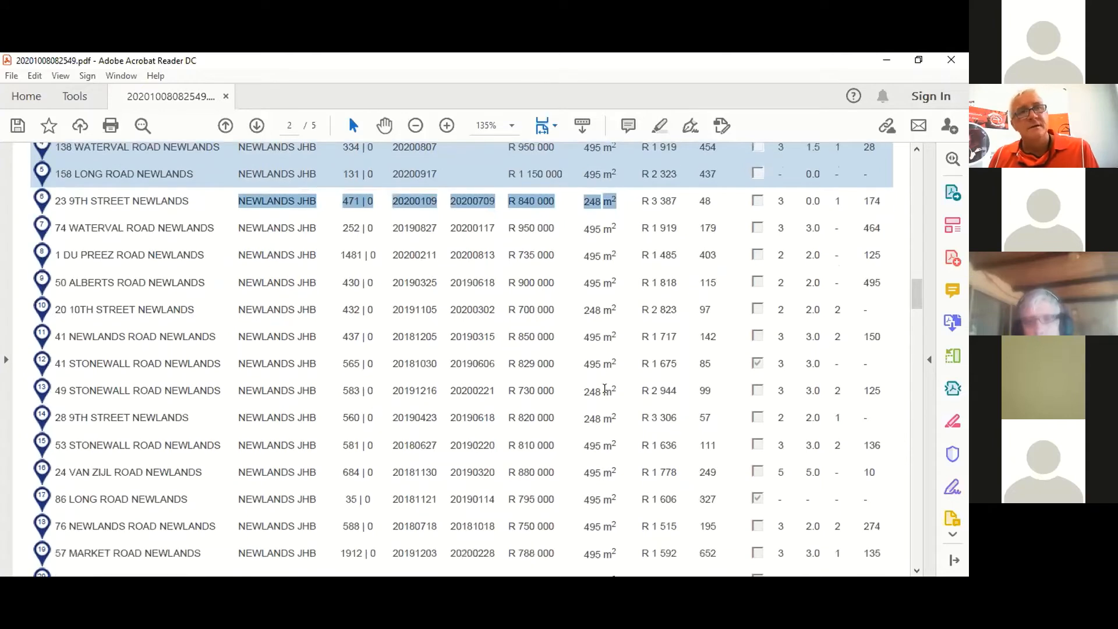
scroll(714, 382, up, 6)
click(714, 382)
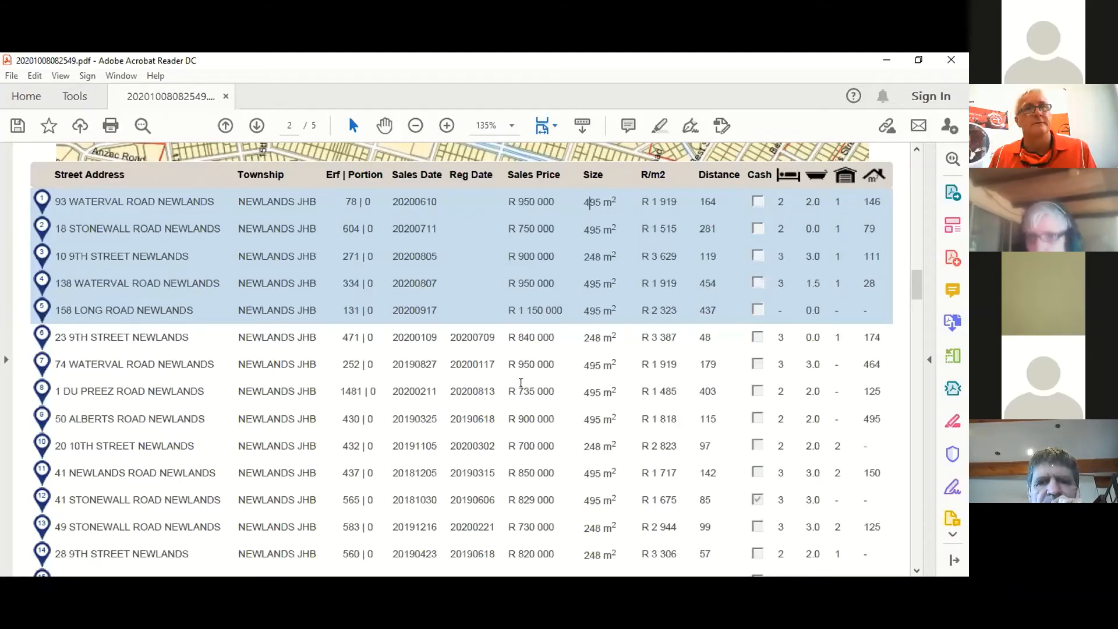
Read through page 3's bond and transfer history, ending on page 2's comparables rows 6–20.
scroll(444, 423, up, 1)
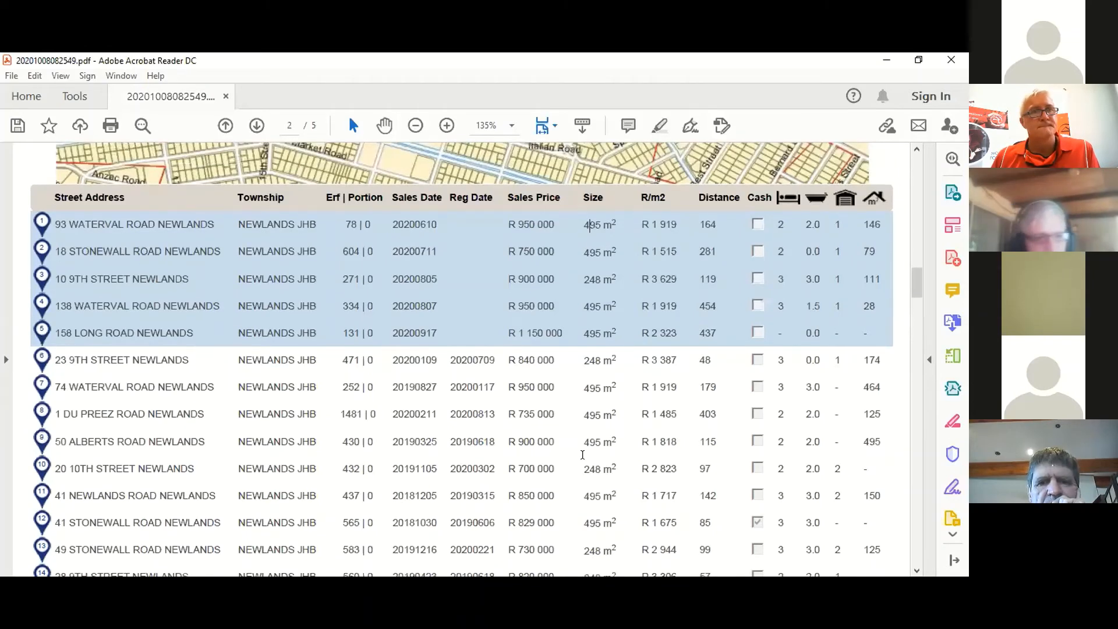
scroll(437, 439, up, 6)
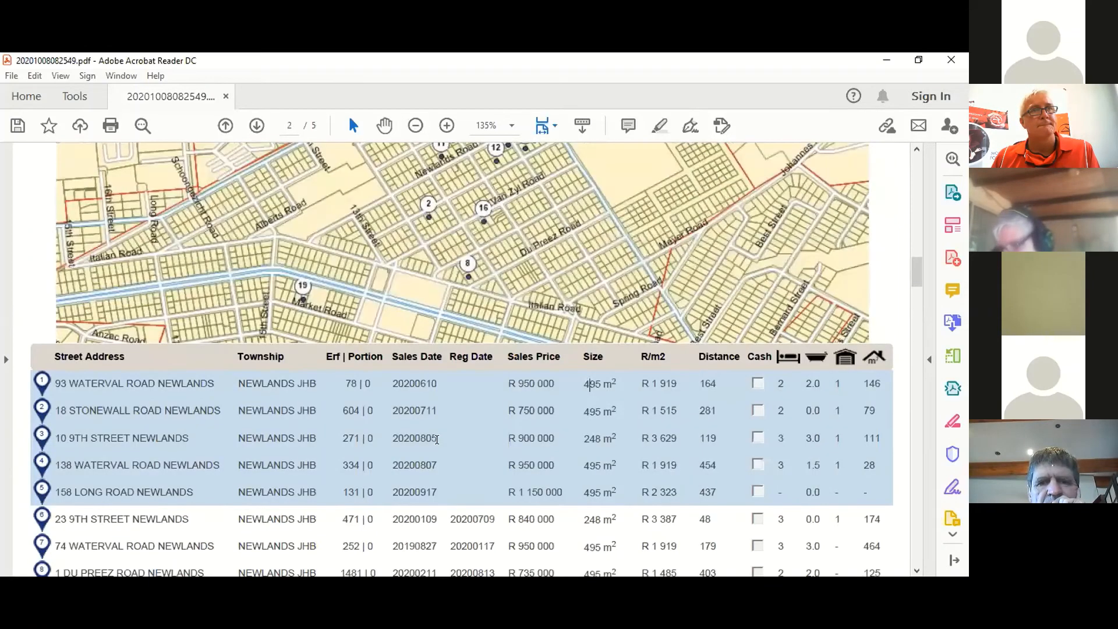
scroll(436, 439, up, 10)
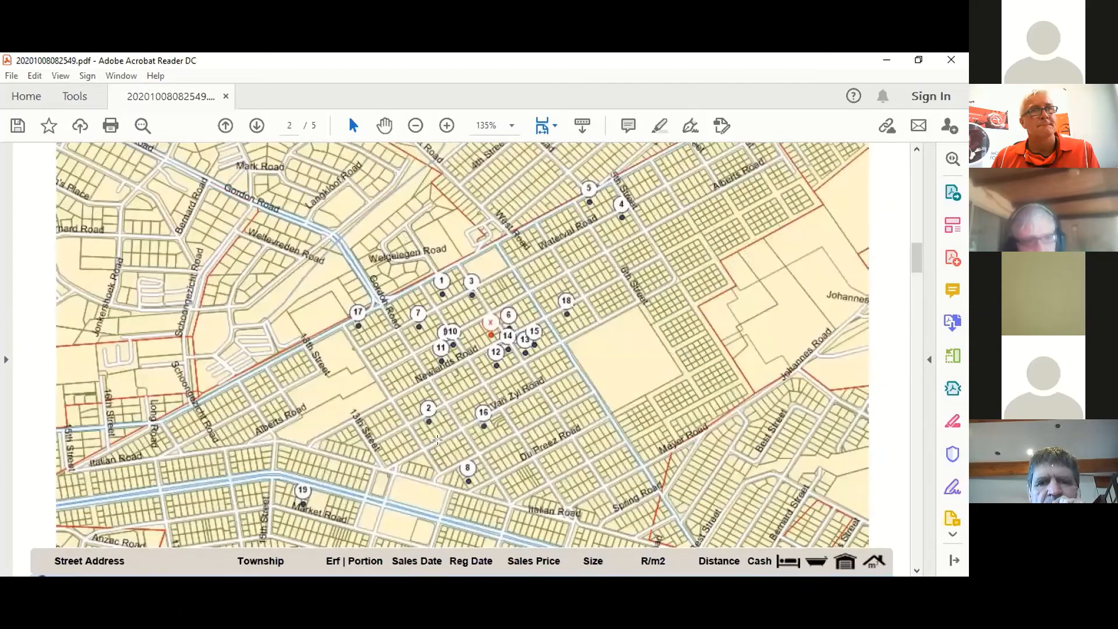
scroll(438, 440, up, 6)
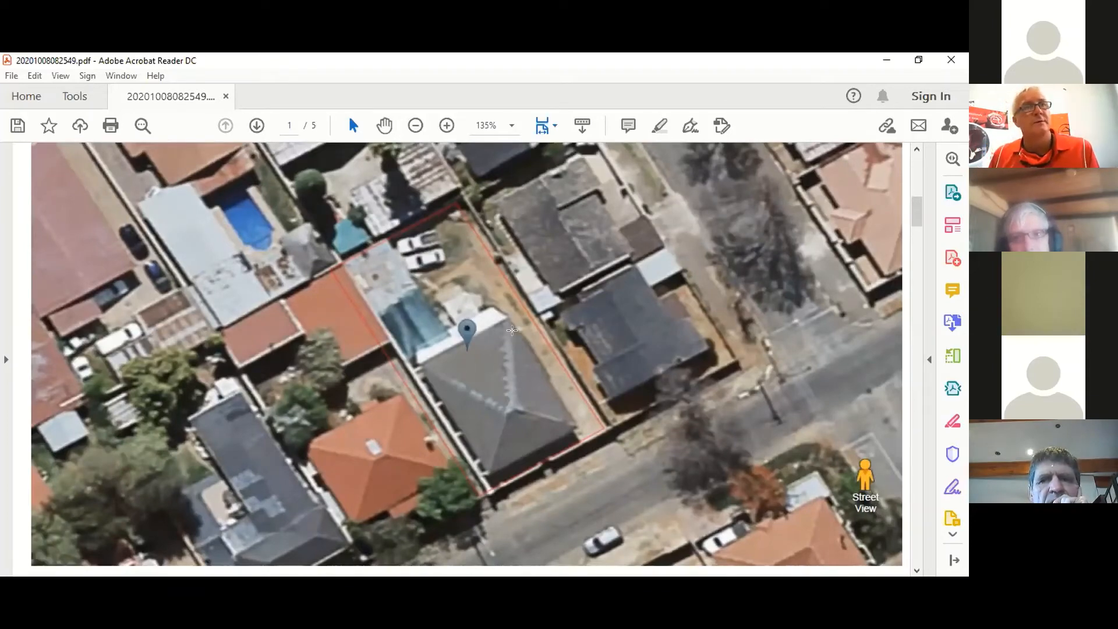
scroll(511, 345, down, 5)
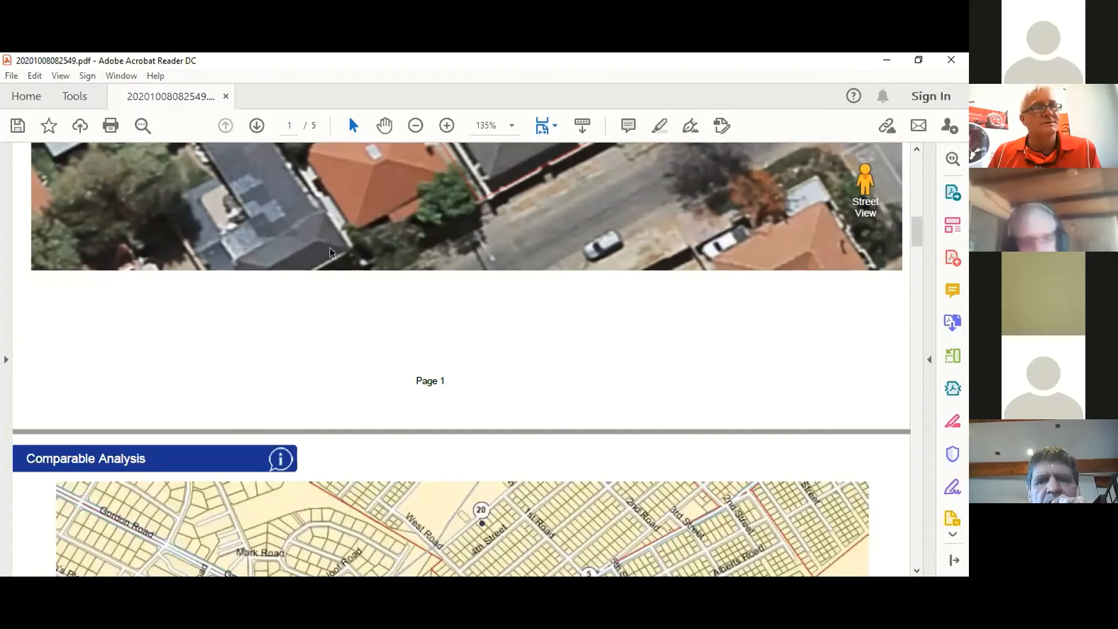
scroll(755, 298, down, 15)
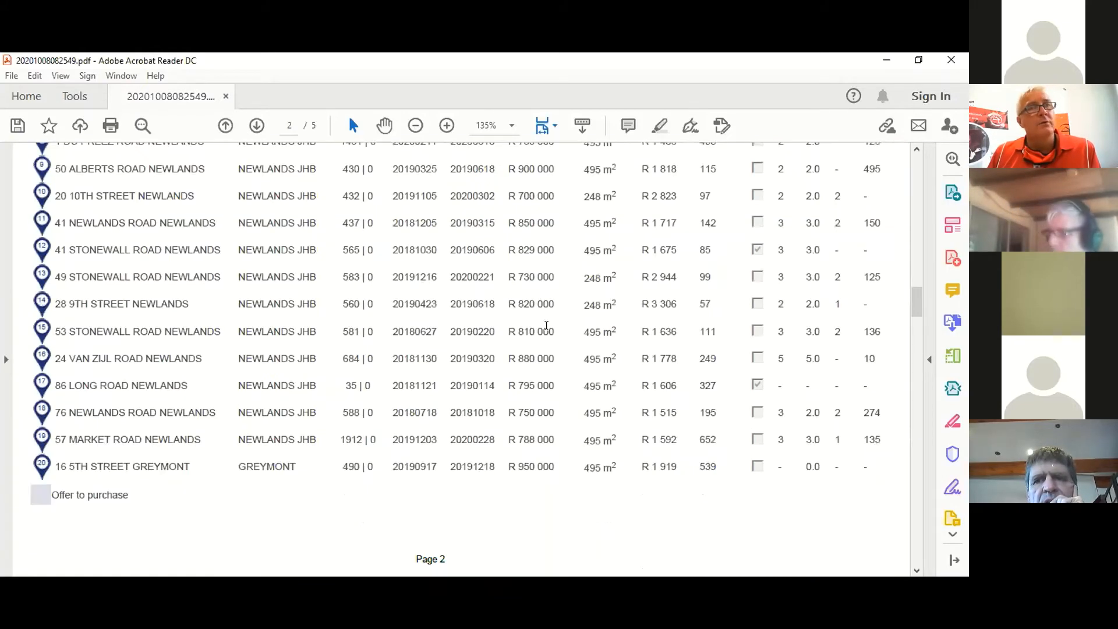
scroll(483, 350, down, 8)
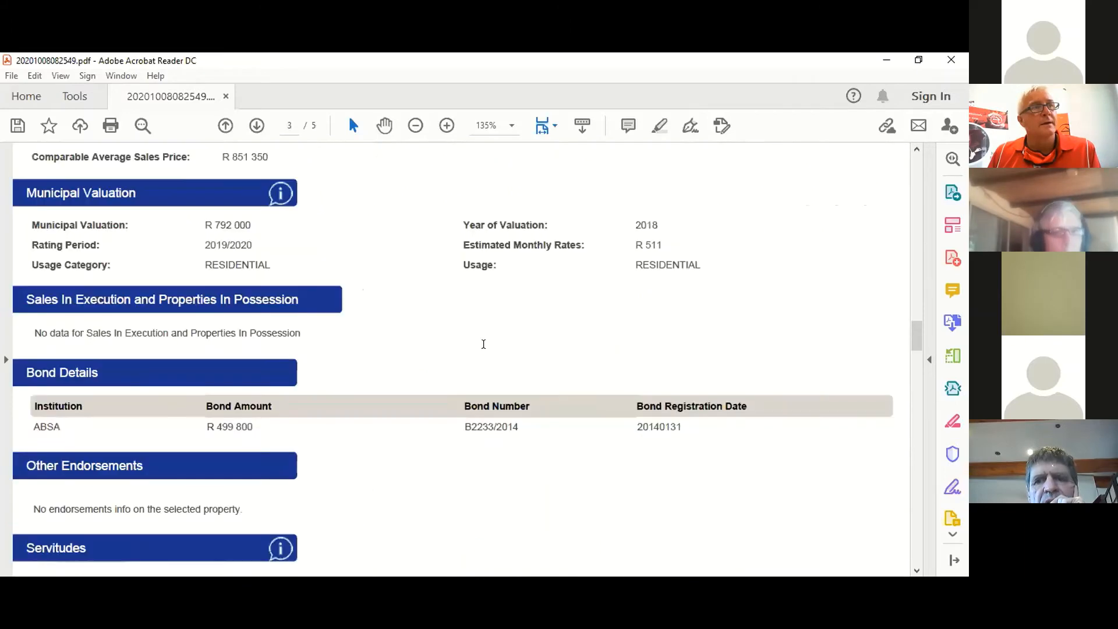
scroll(376, 309, down, 1)
scroll(376, 309, down, 3)
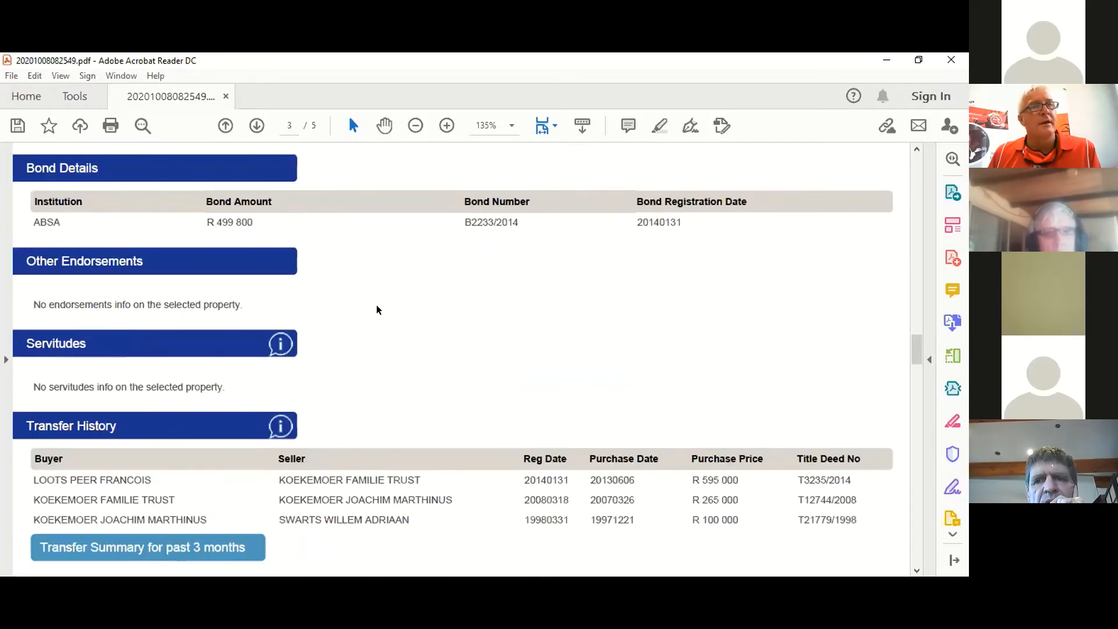
scroll(407, 305, down, 2)
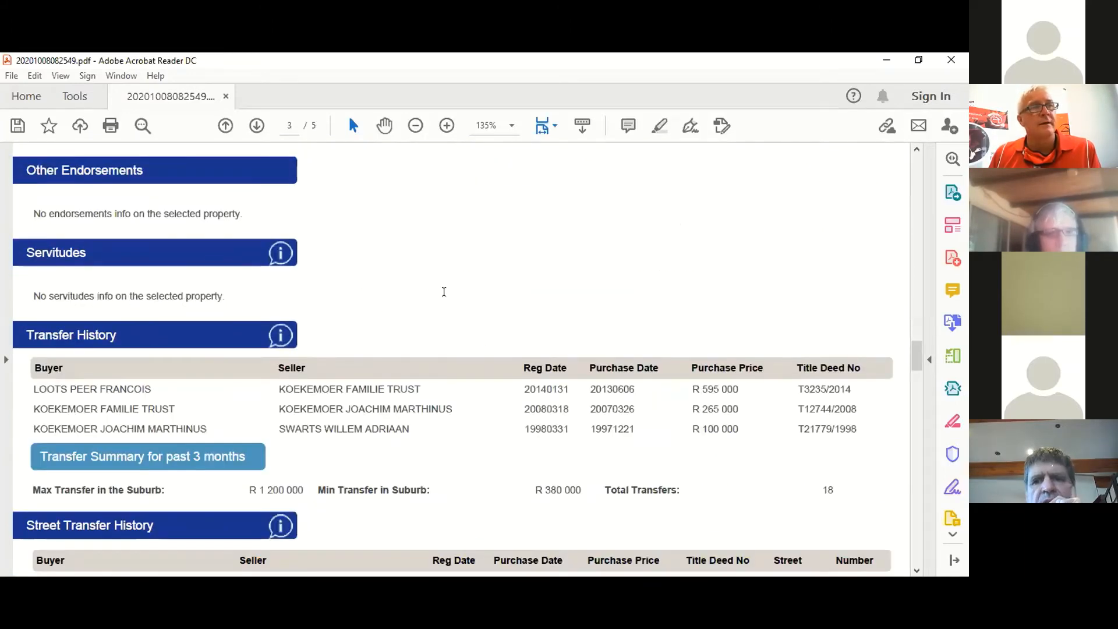
scroll(460, 326, down, 2)
scroll(489, 401, up, 6)
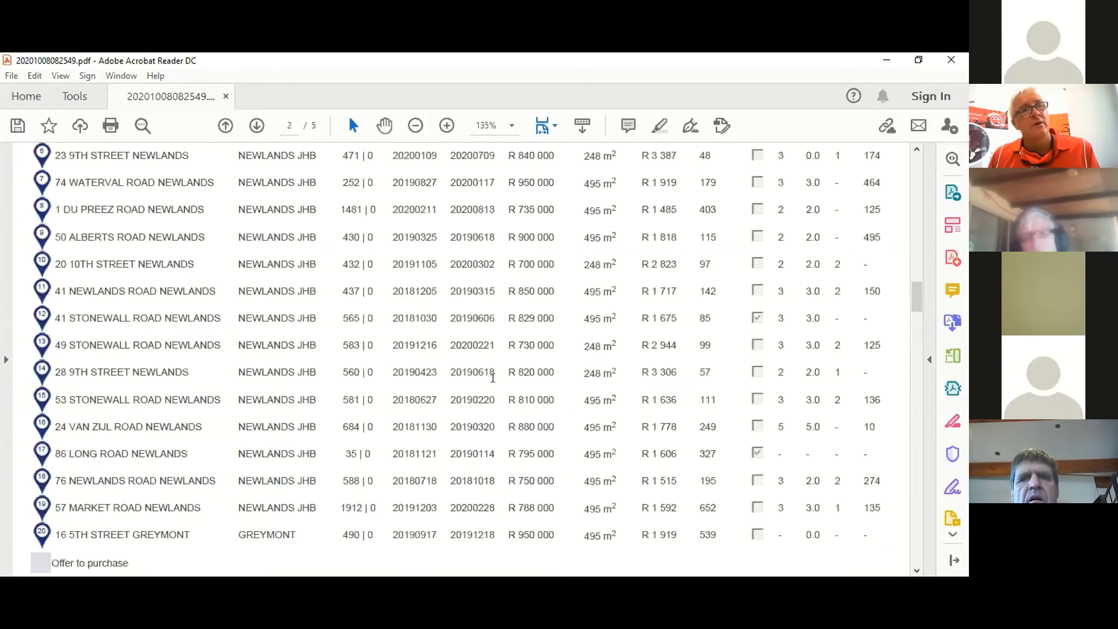
scroll(273, 436, up, 5)
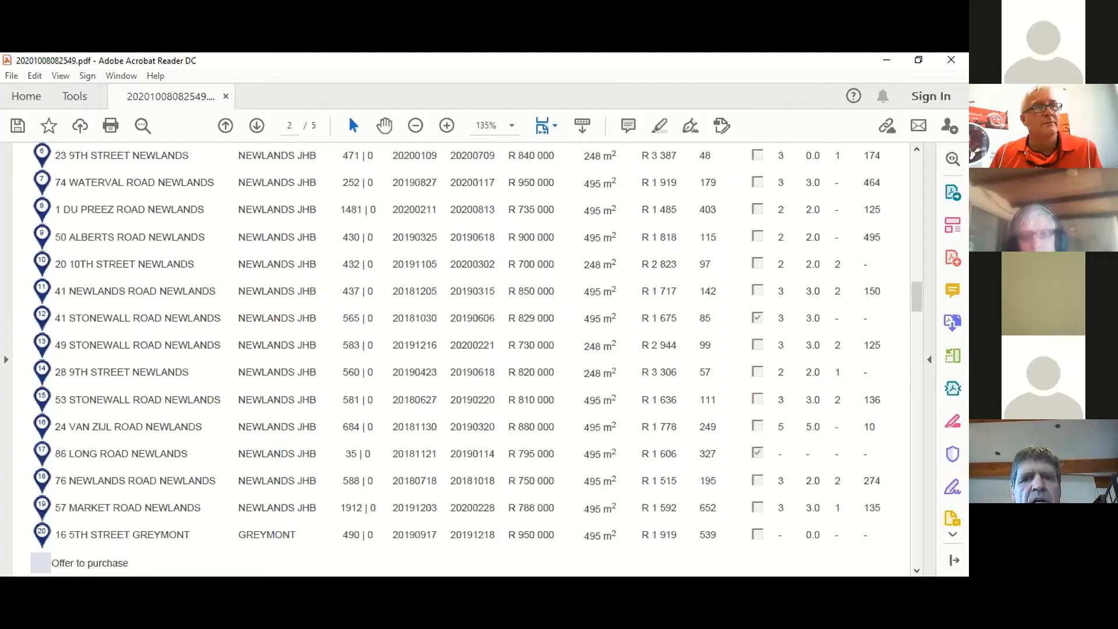
Back in the valuation form, enter 785000 as the Comparative Value.
key(alt+Tab)
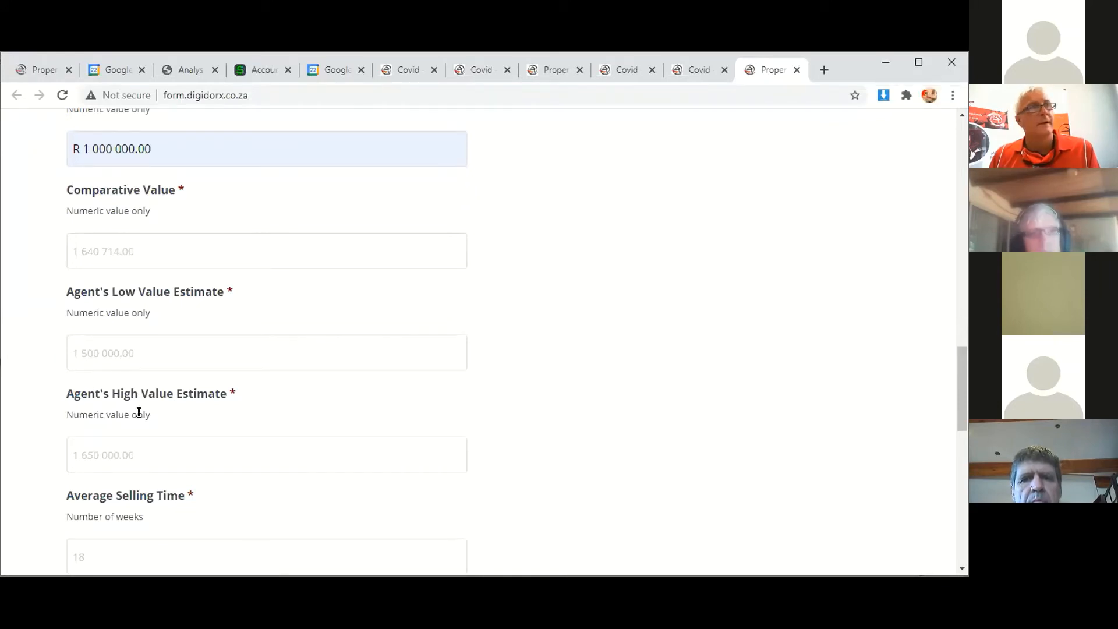
key(Tab)
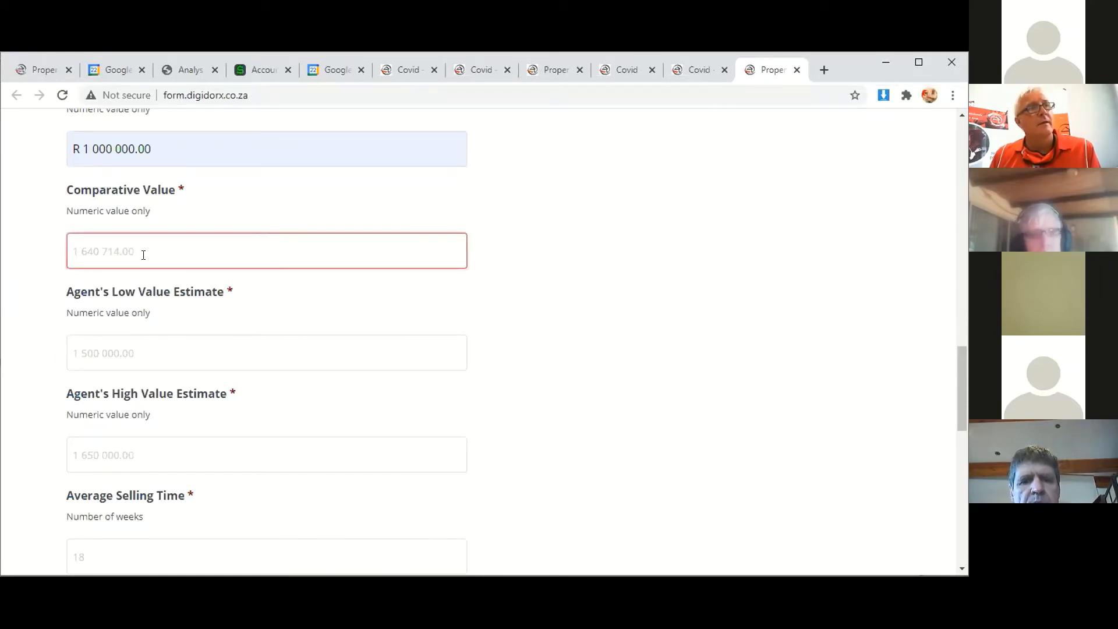
click(65, 254)
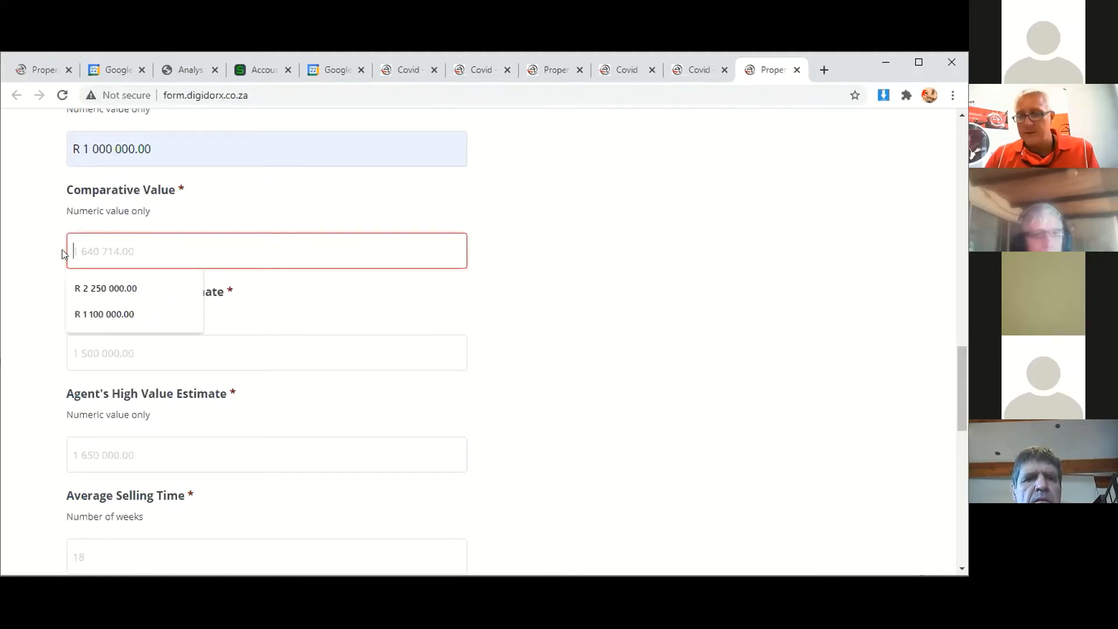
text(785000)
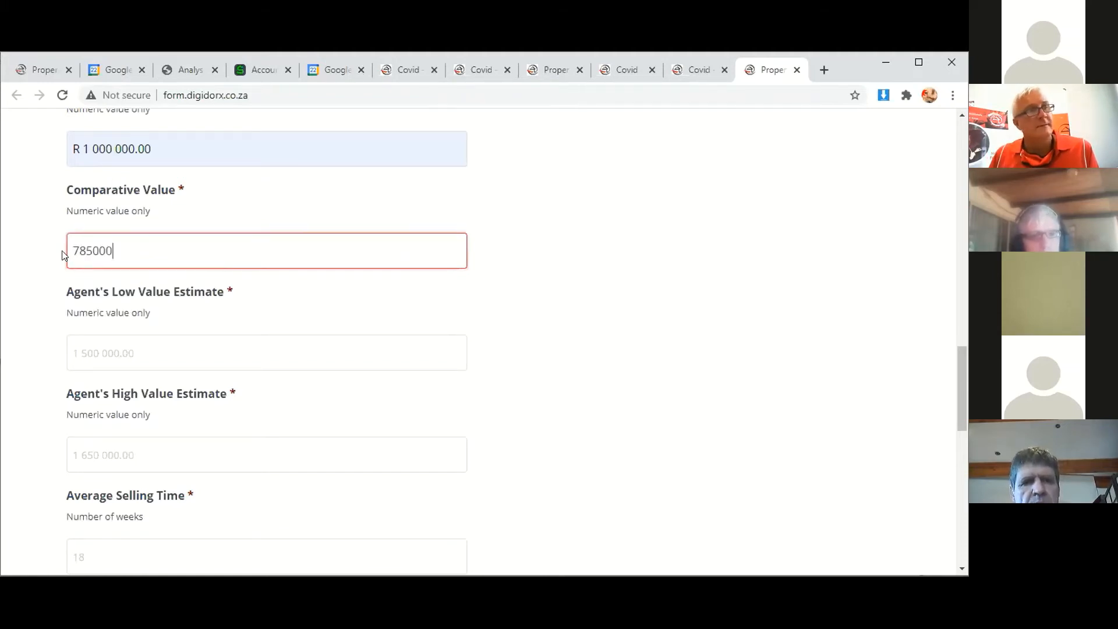
click(229, 321)
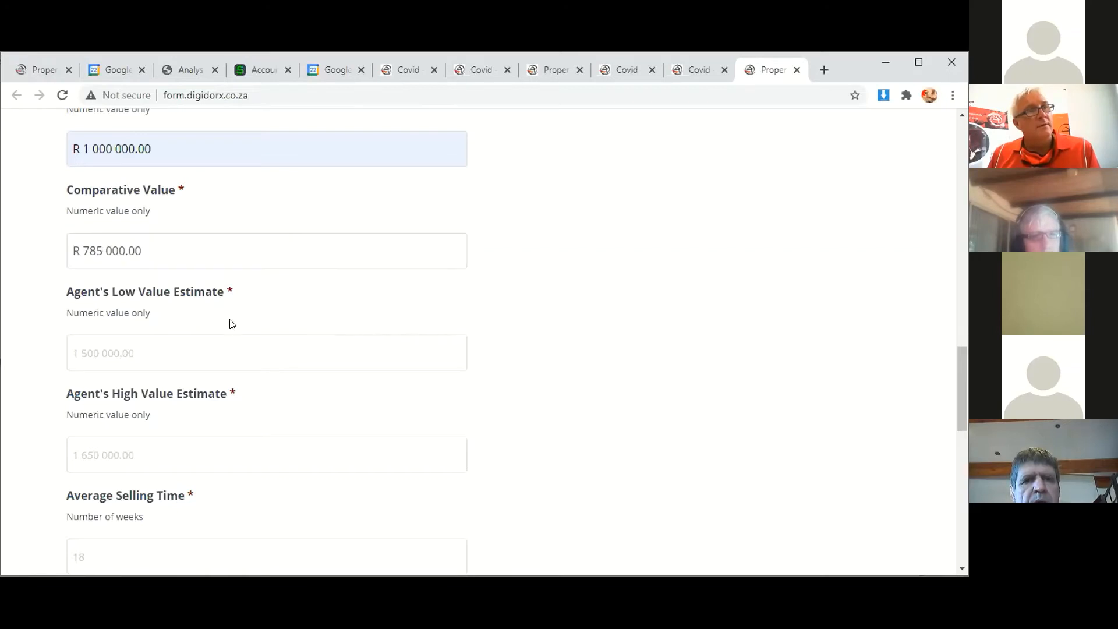
Highlight the Low and High Value Estimate labels and hints to read them.
click(93, 273)
double_click(99, 286)
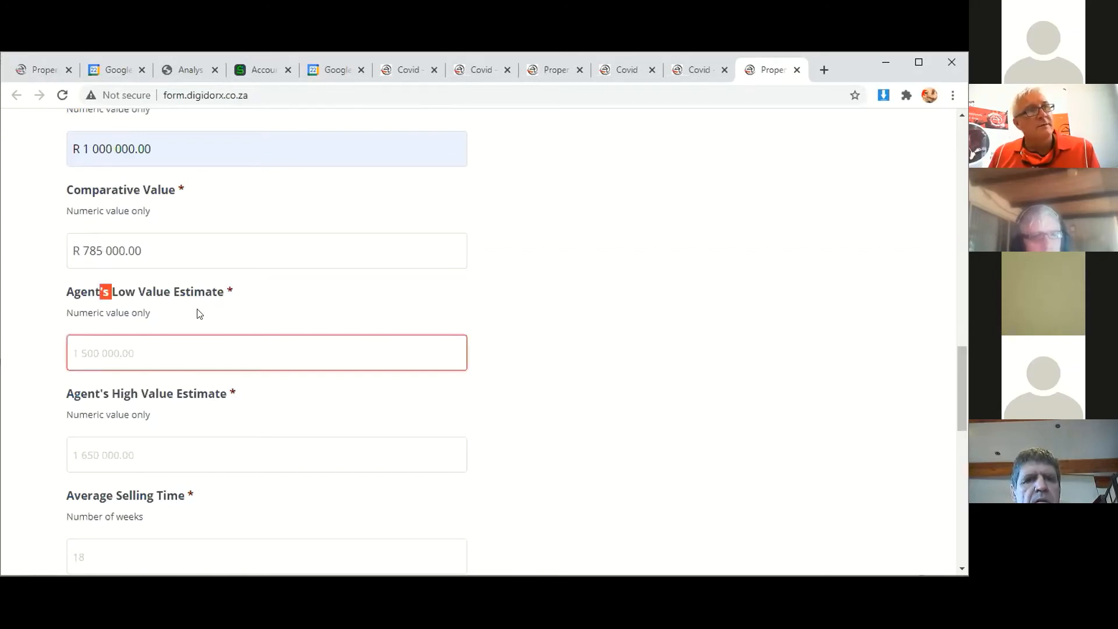
drag(263, 344, 244, 354)
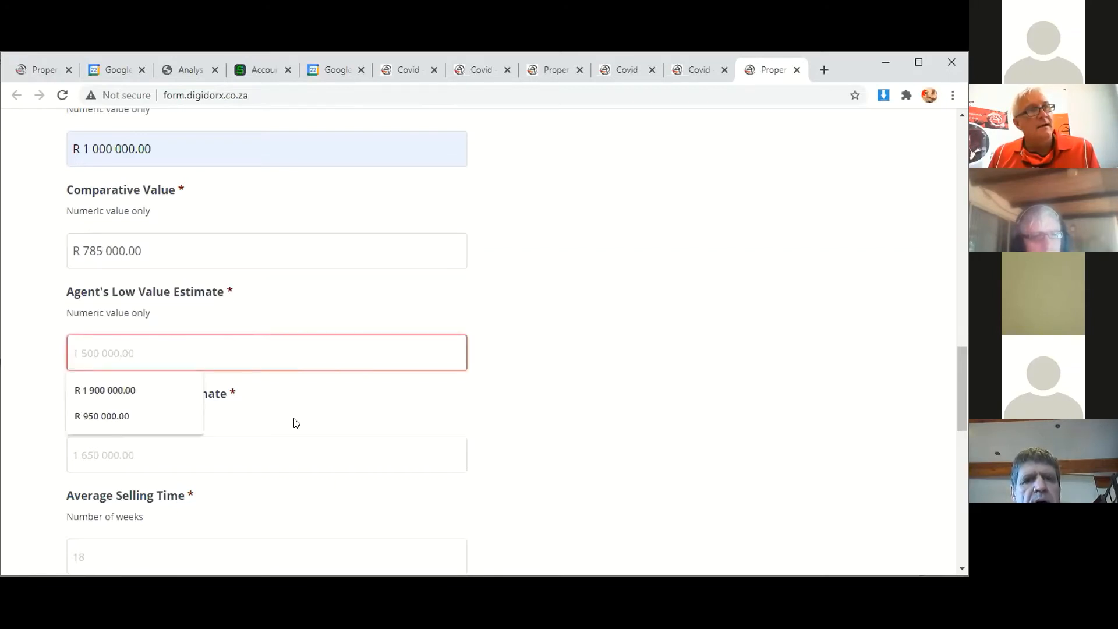
drag(105, 394, 434, 451)
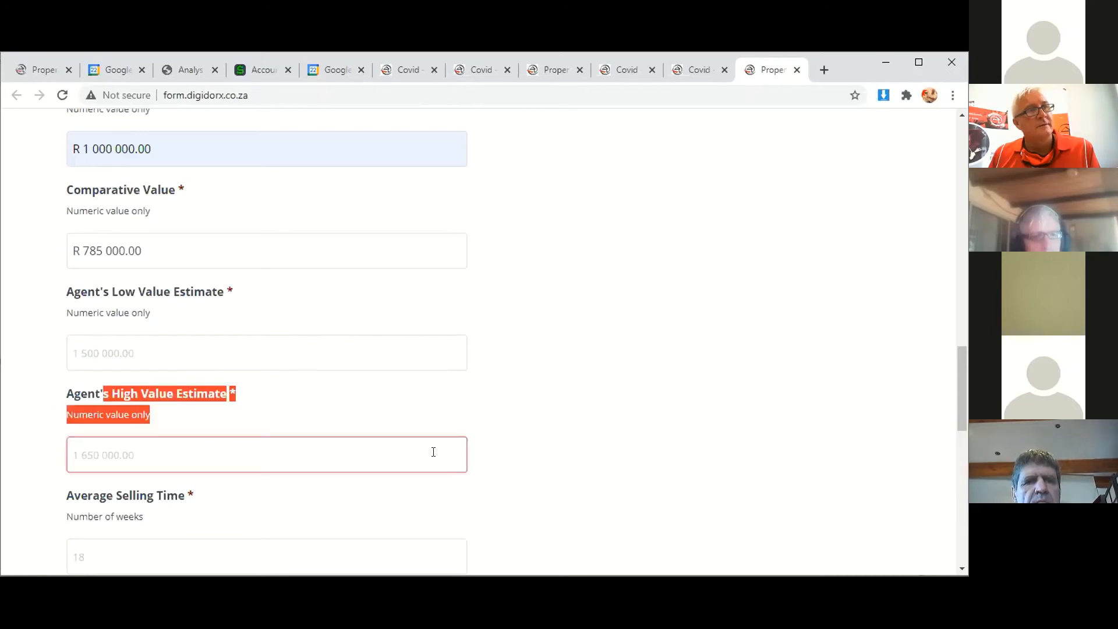
click(404, 399)
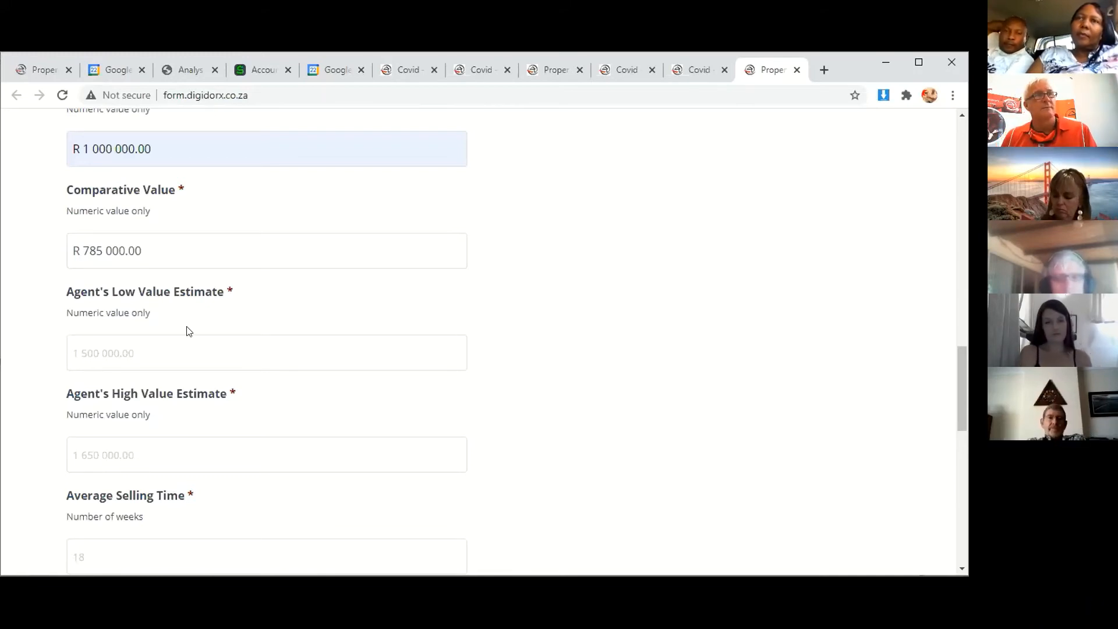
Enter 1000000 in the Agent's High Value Estimate, leaving the Low Value Estimate blank.
click(193, 357)
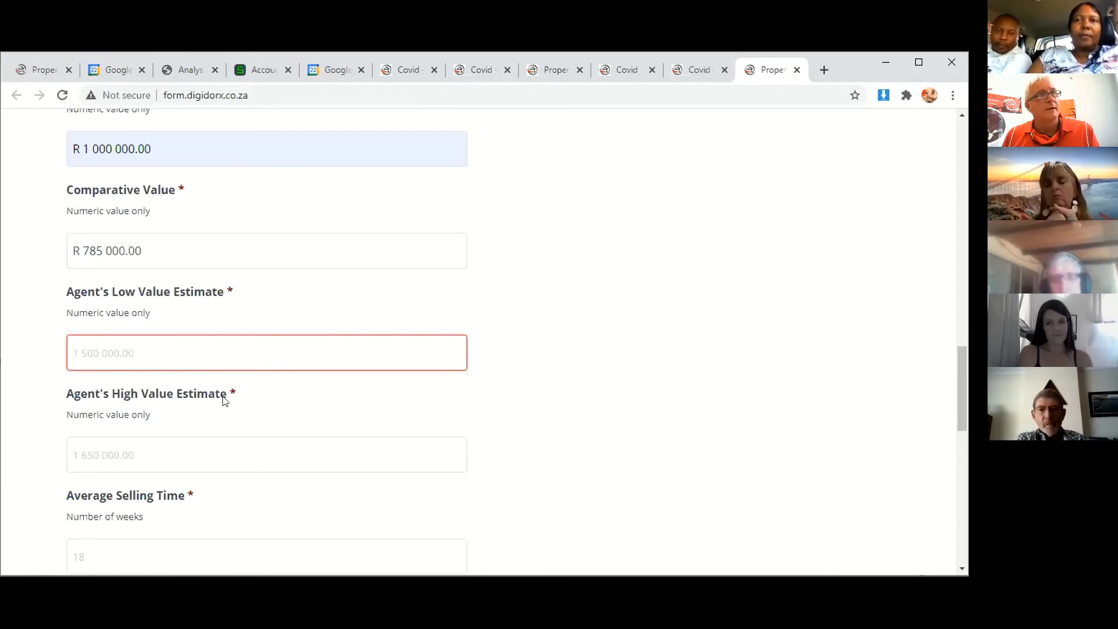
click(178, 464)
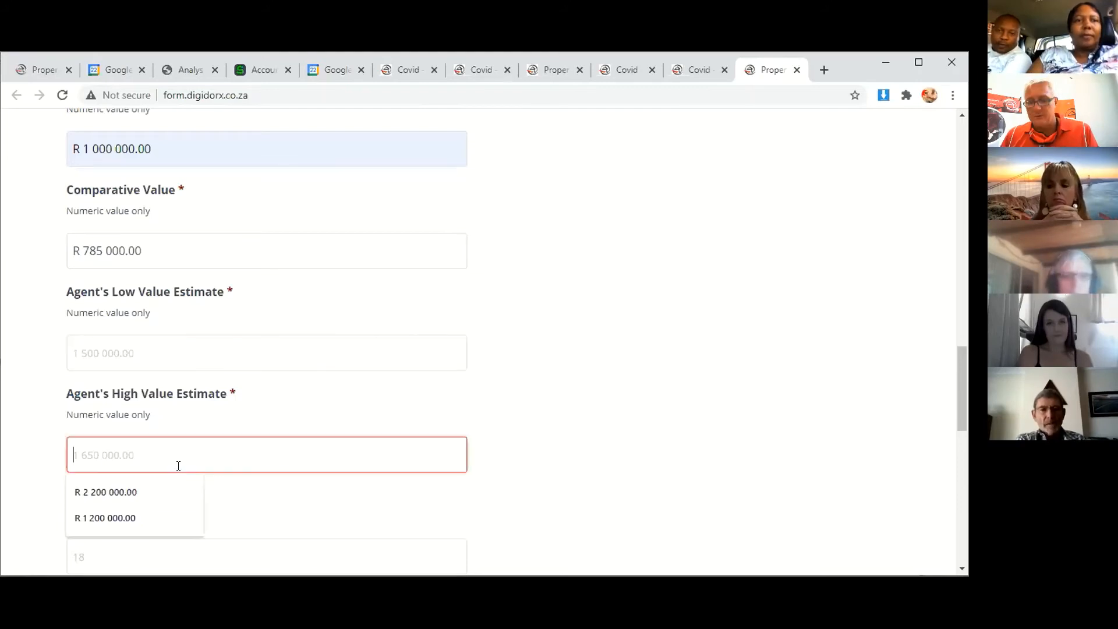
text(1000000)
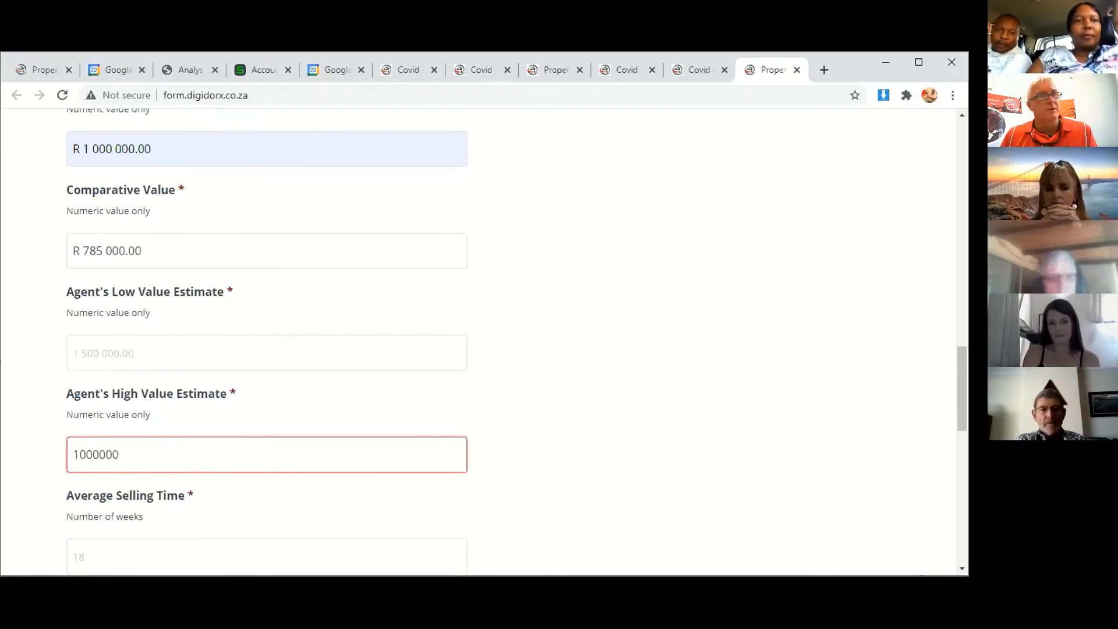
click(386, 409)
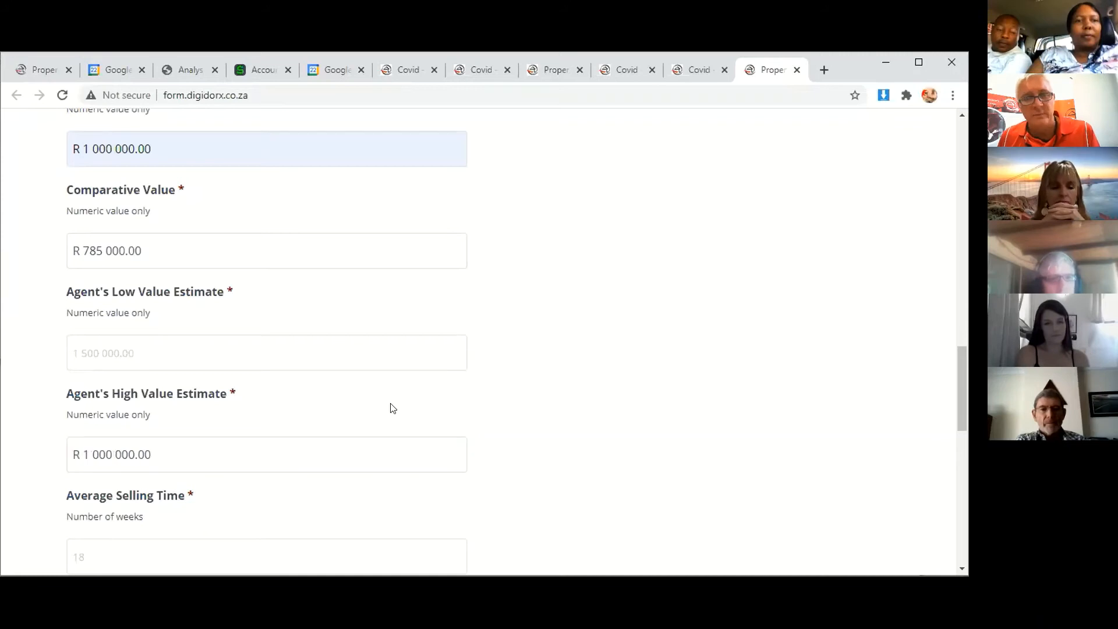
click(117, 362)
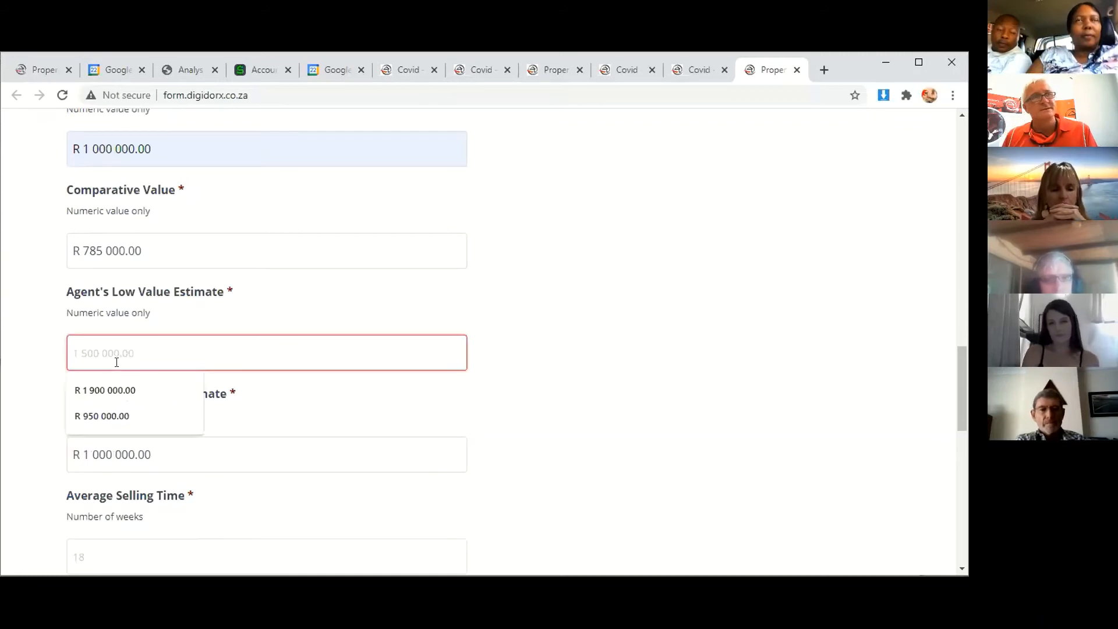
scroll(122, 350, up, 2)
scroll(177, 242, down, 1)
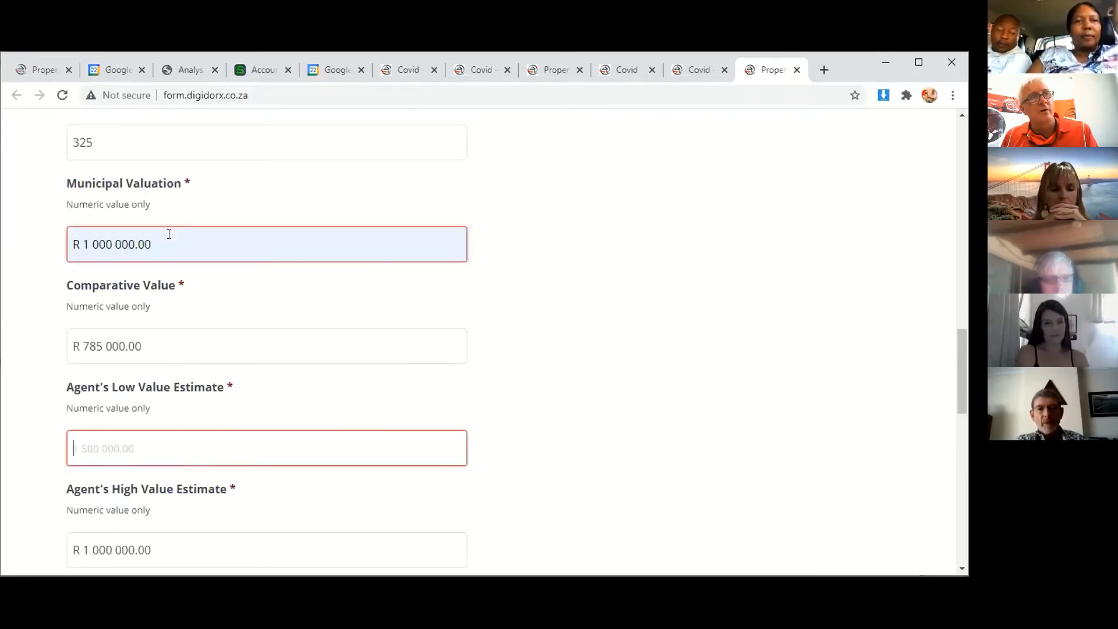
key(shift+Tab)
key(shift+Tab)
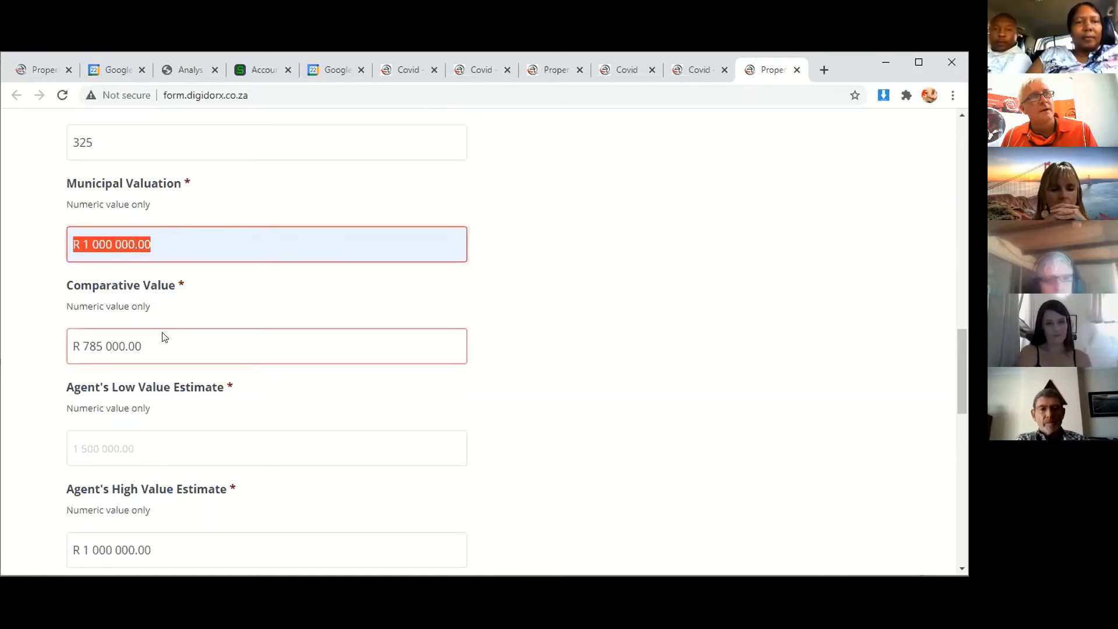
scroll(200, 351, up, 3)
key(Tab)
scroll(159, 324, down, 3)
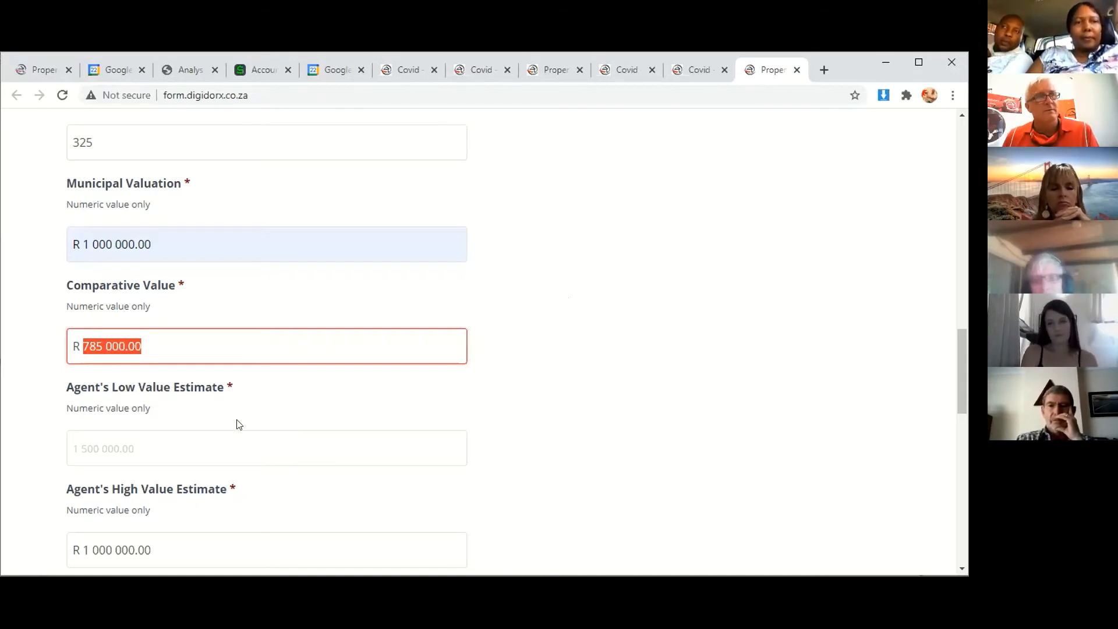
scroll(174, 414, down, 1)
Enter an 800000 Low Value Estimate, accept 18 weeks Average Selling Time and submit.
click(67, 384)
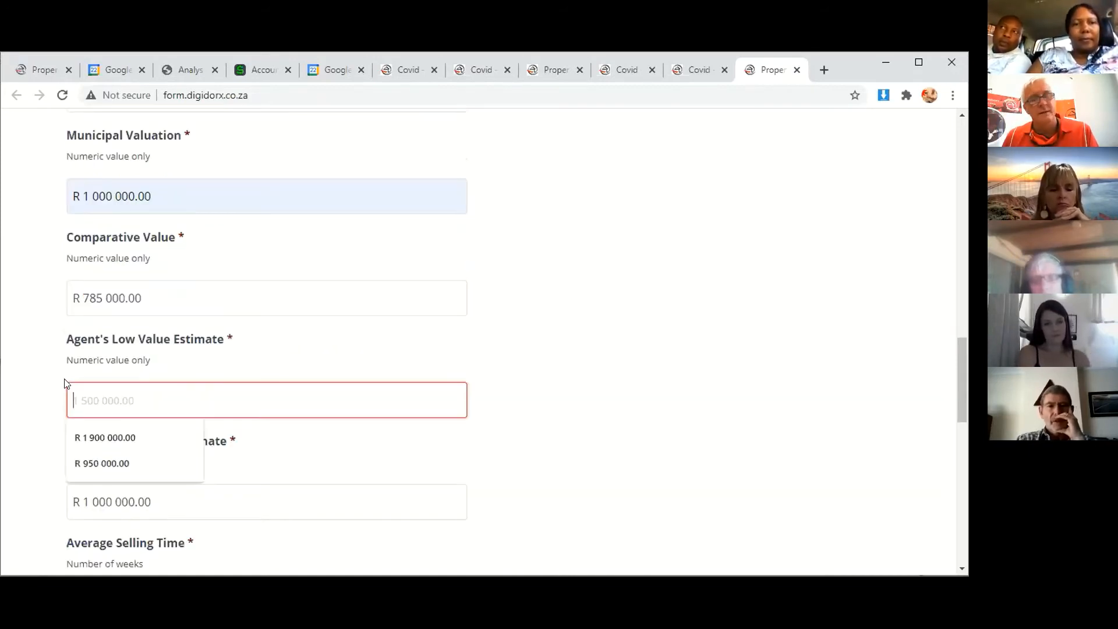
text(800000)
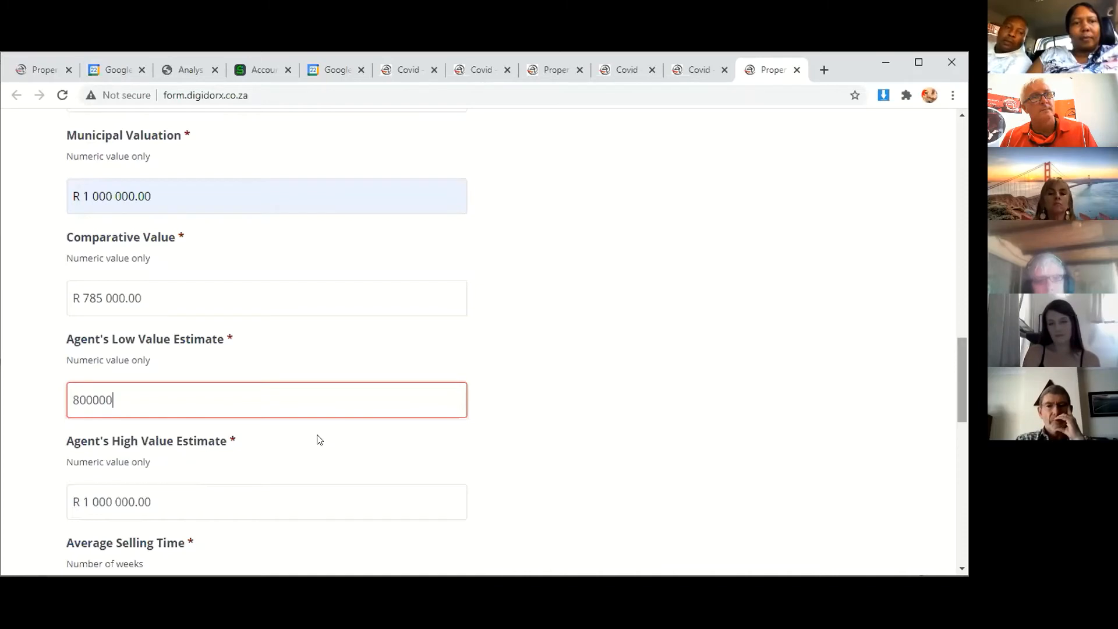
click(137, 370)
scroll(149, 394, down, 3)
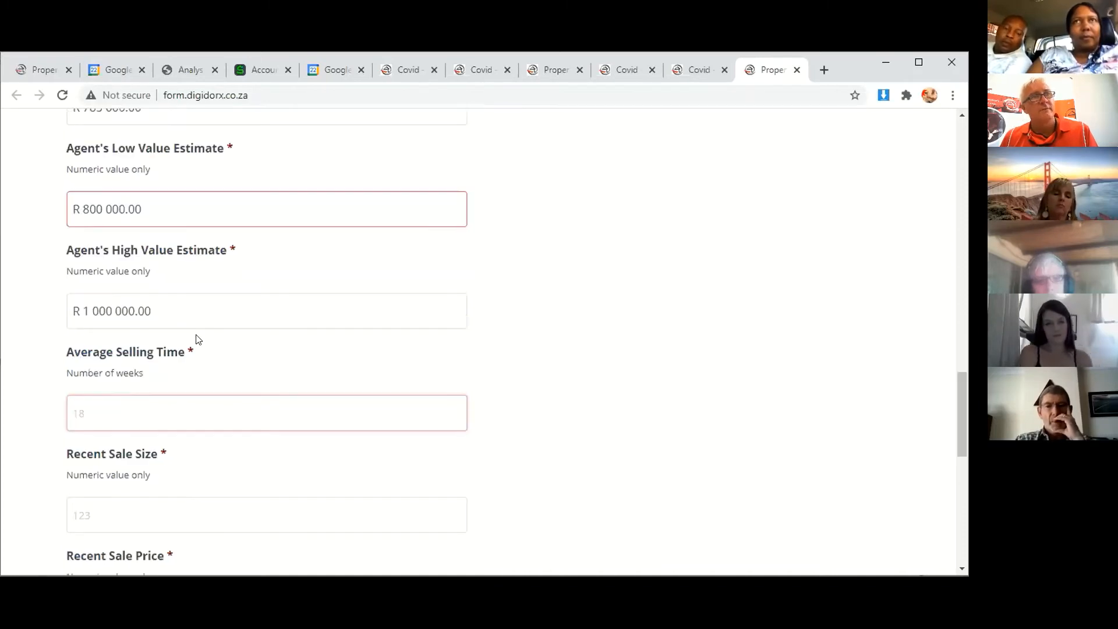
key(Tab)
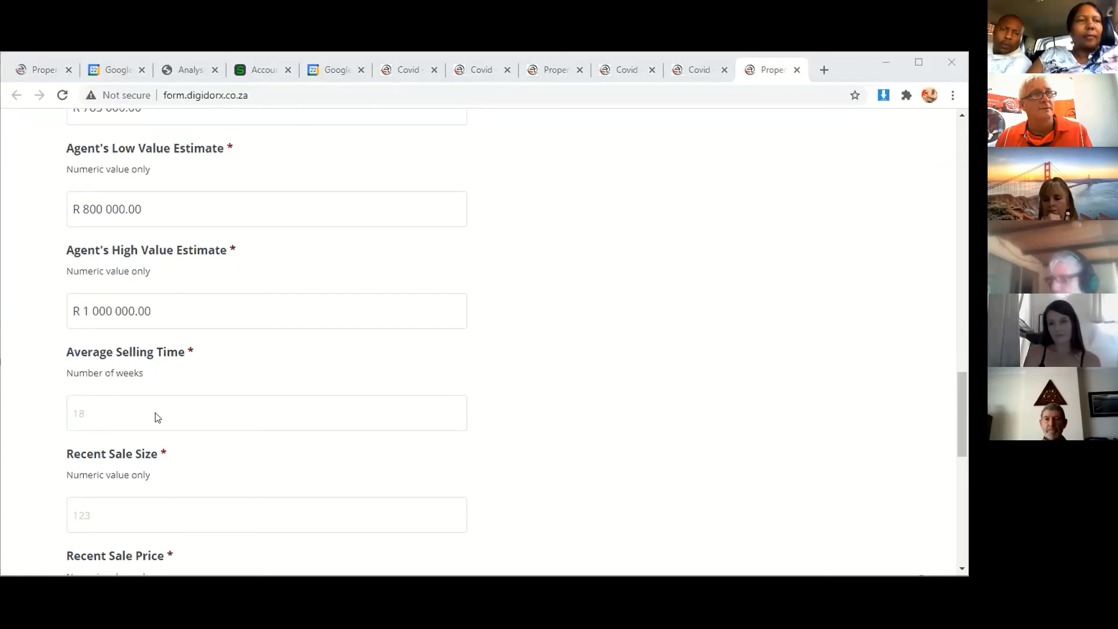
click(111, 413)
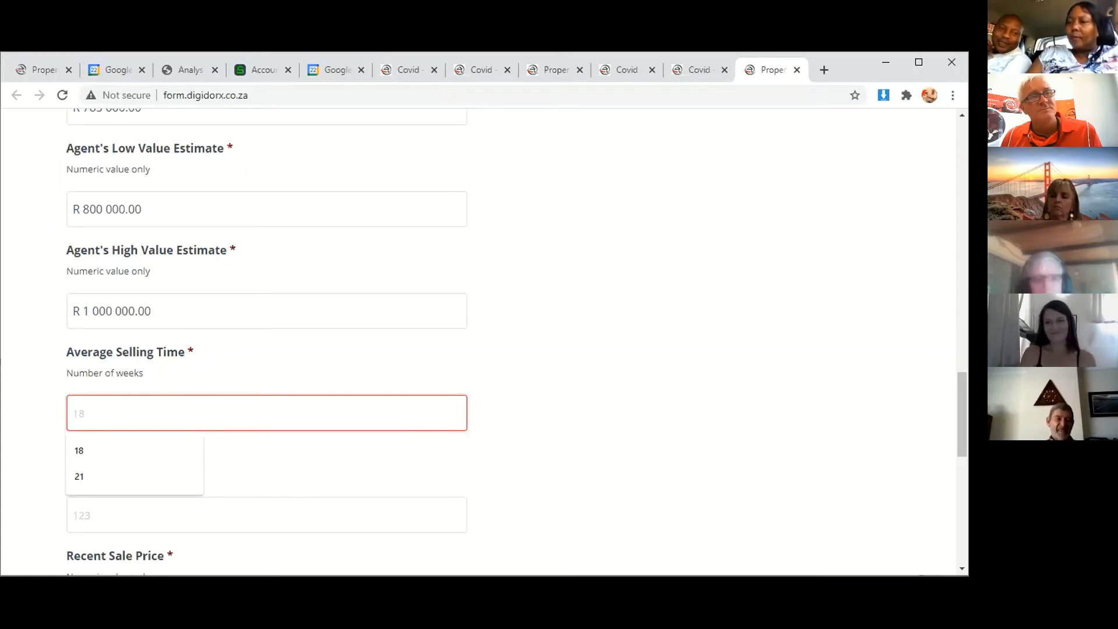
key(Return)
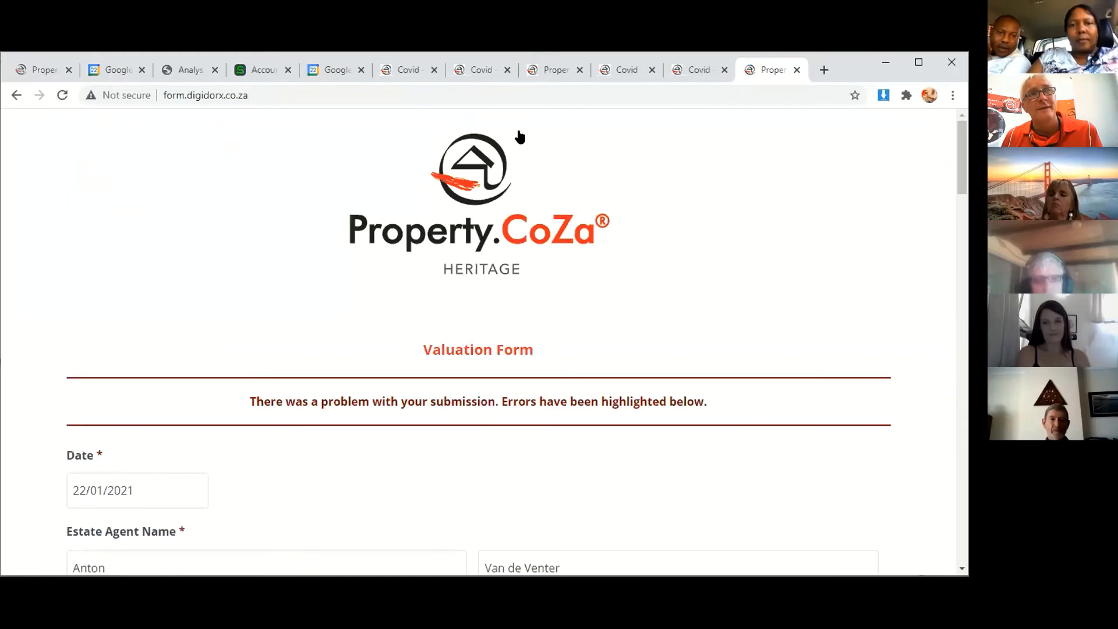
Fill in 1220 as the Erf Number and move down to Average Selling Time.
scroll(433, 300, down, 1)
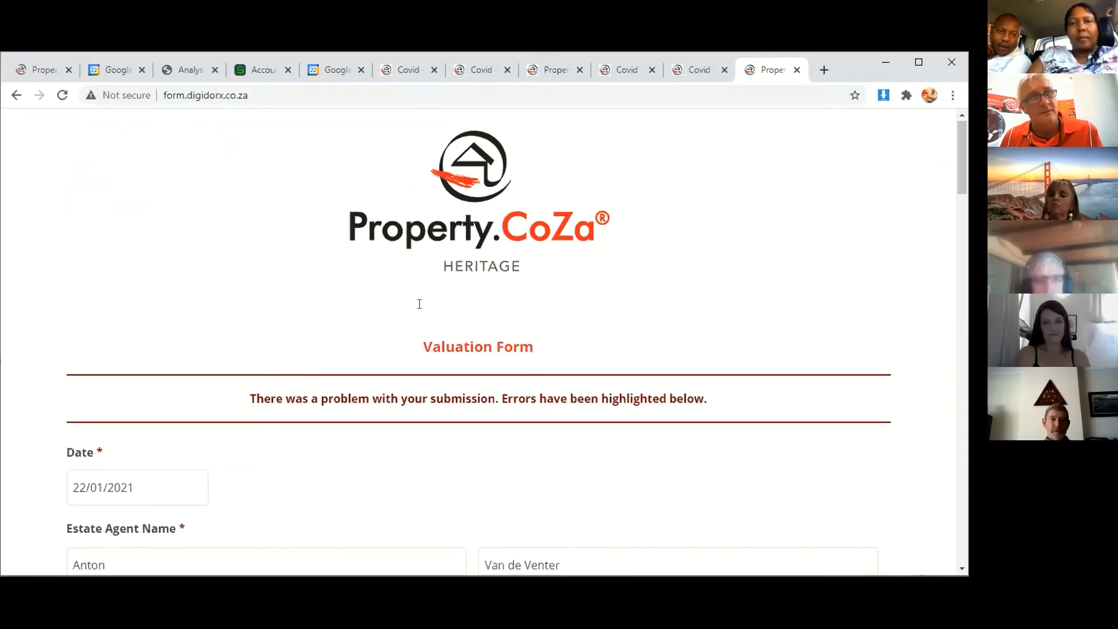
scroll(87, 484, down, 5)
scroll(89, 486, down, 12)
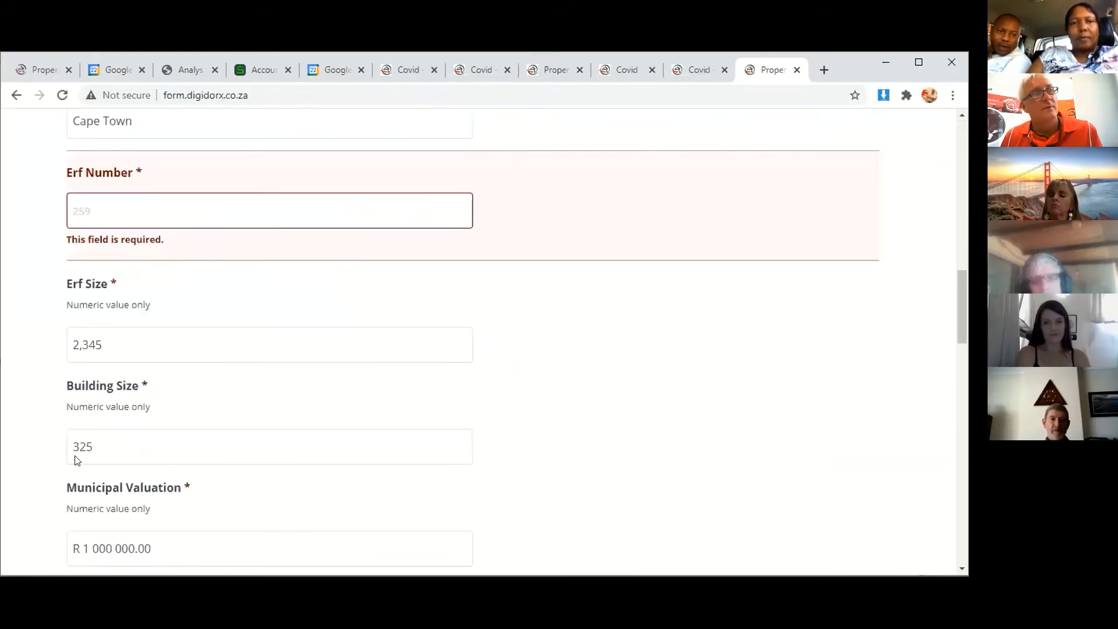
scroll(86, 247, up, 2)
scroll(96, 236, down, 2)
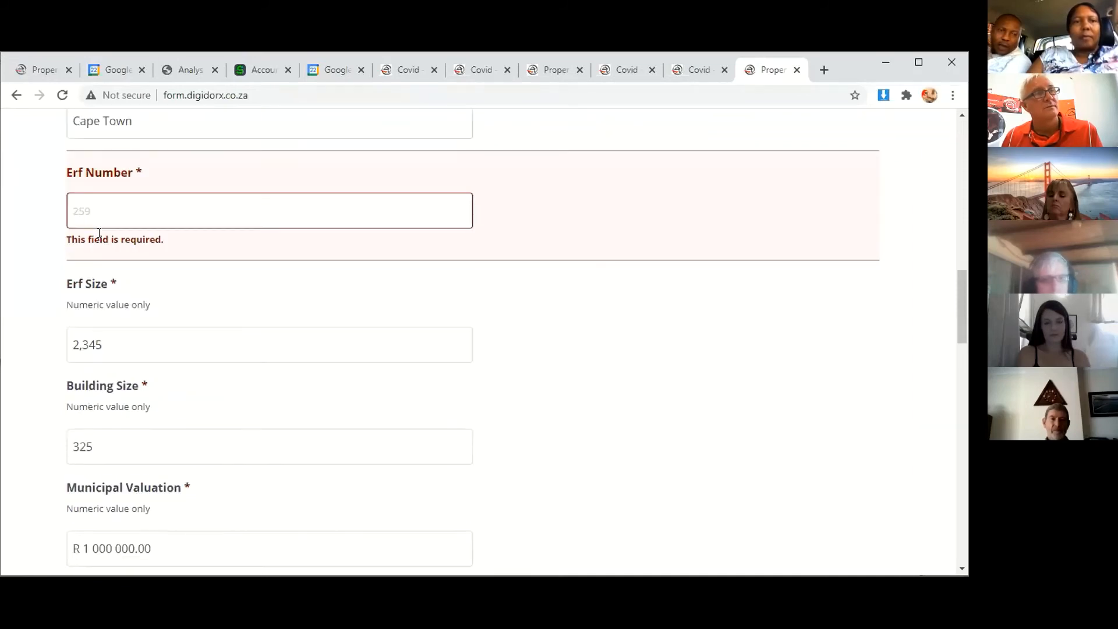
text(1220)
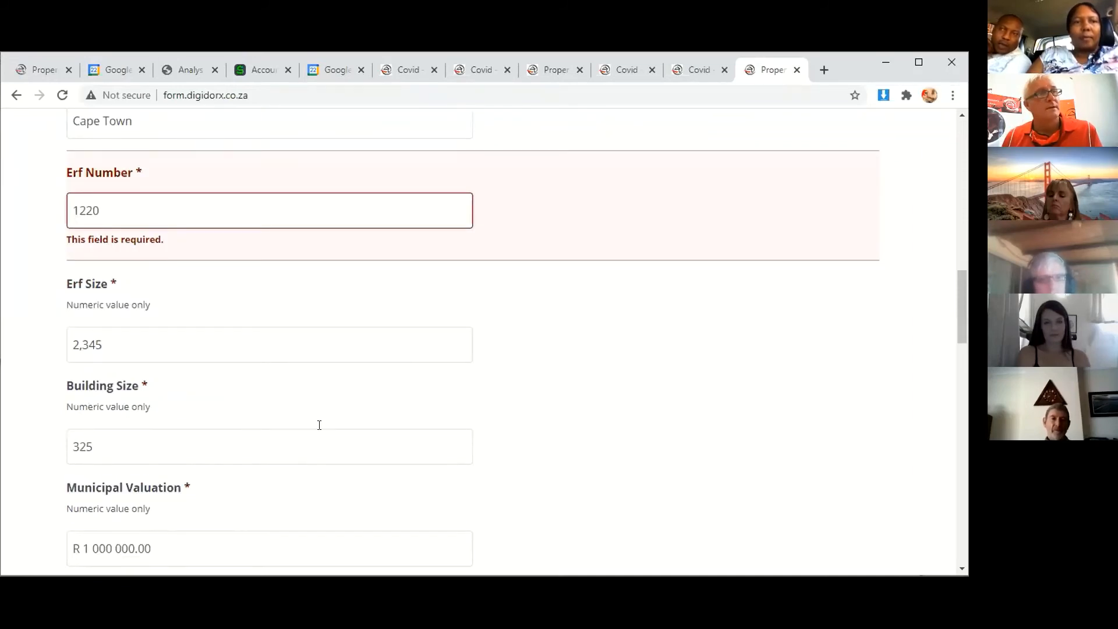
scroll(262, 412, down, 6)
click(202, 429)
scroll(143, 427, down, 3)
click(144, 427)
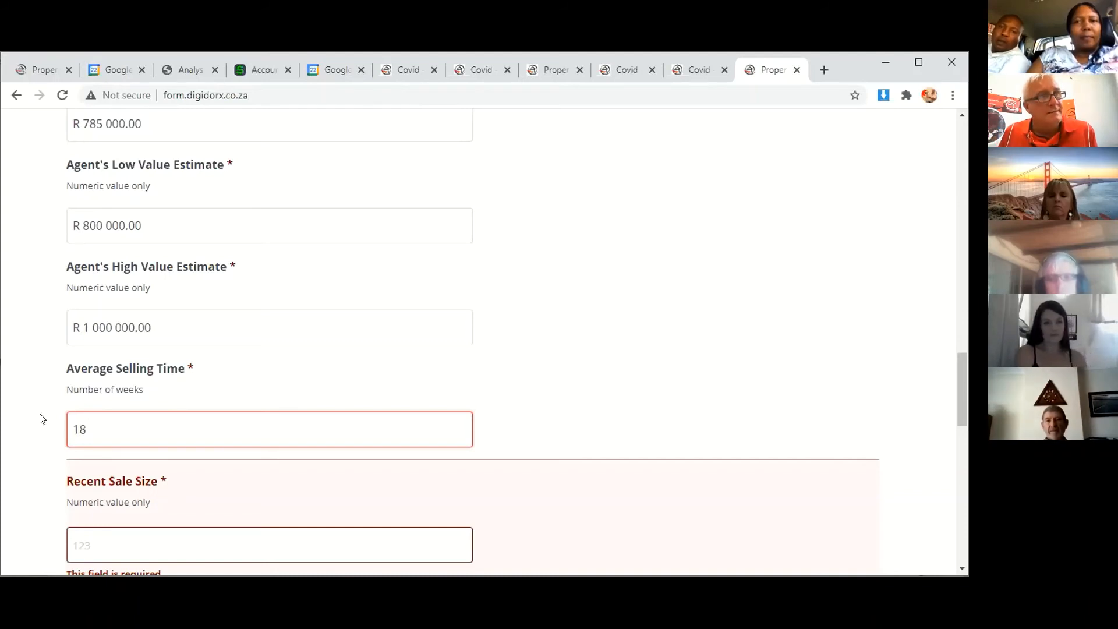
Replace the Average Selling Time of 18 with 12 weeks.
key(ctrl+a)
text(1)
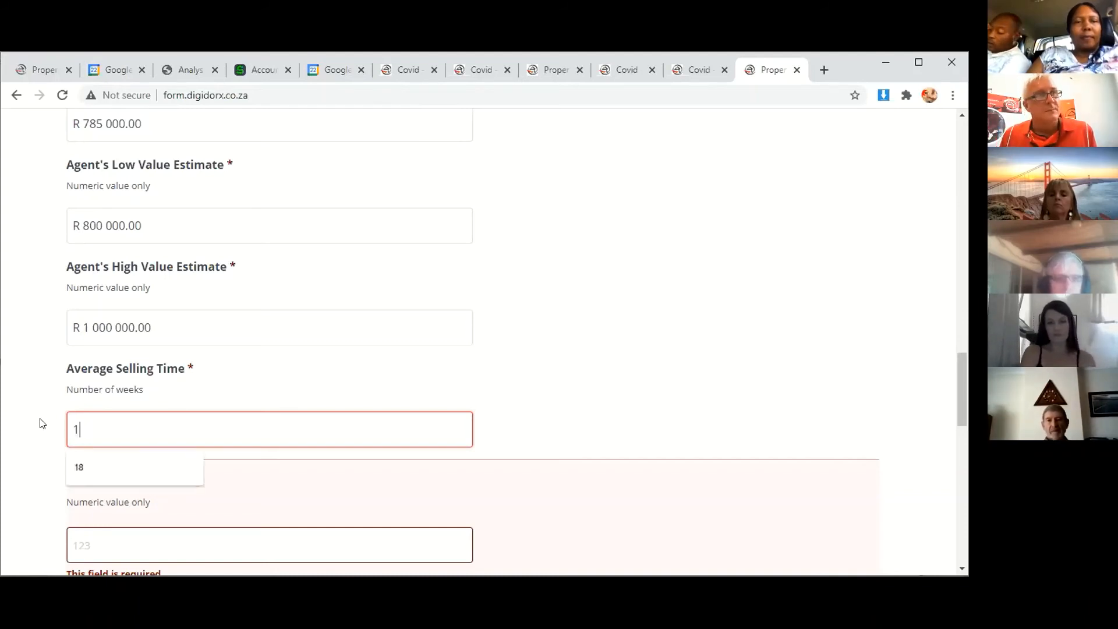
text(2)
click(366, 392)
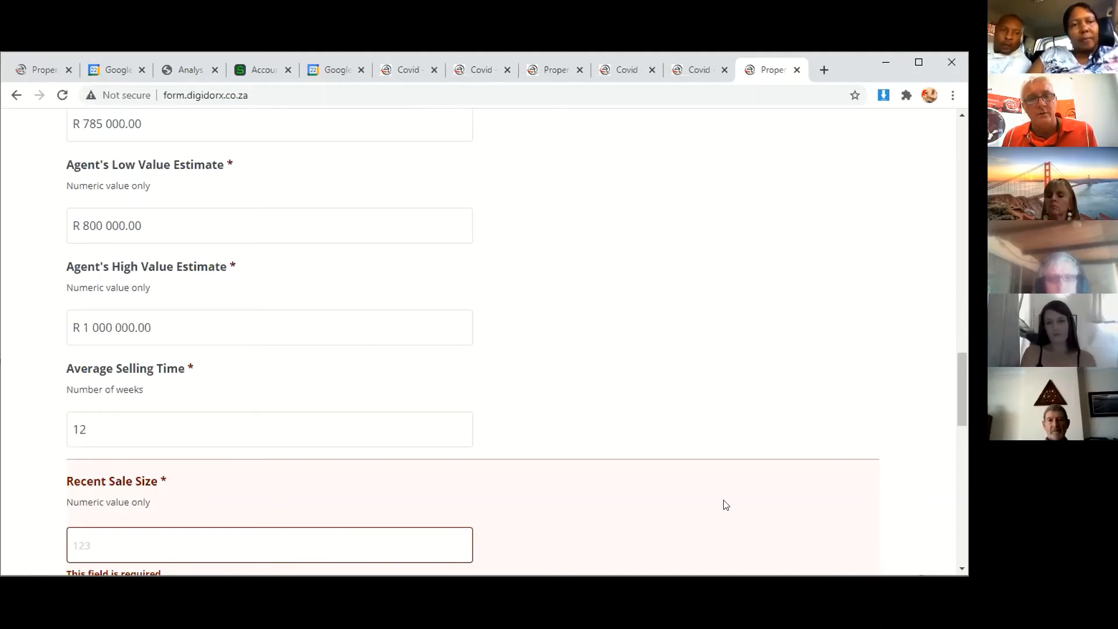
click(114, 431)
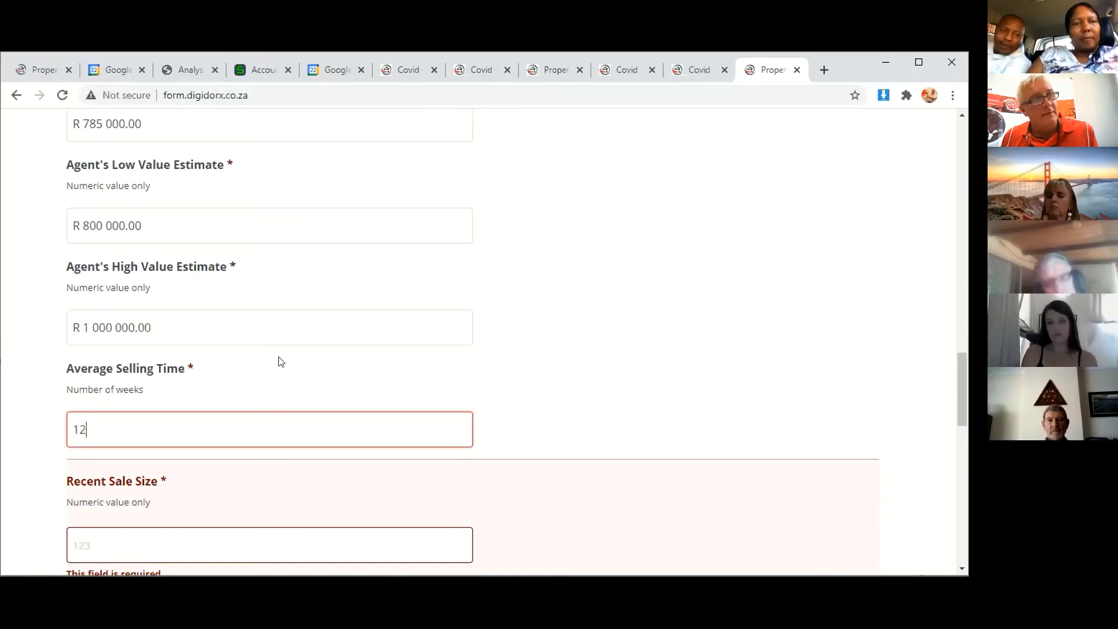
key(ctrl+a)
scroll(212, 346, down, 4)
click(125, 250)
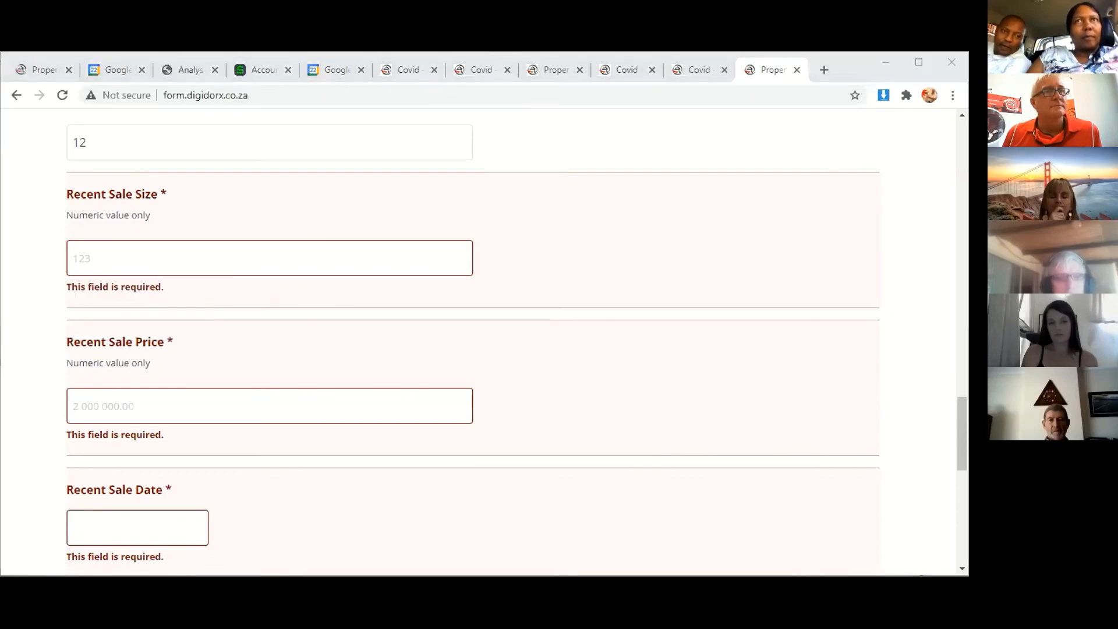
Switch to the Lightstone PDF and scroll through the comparable sales table.
key(alt+Tab)
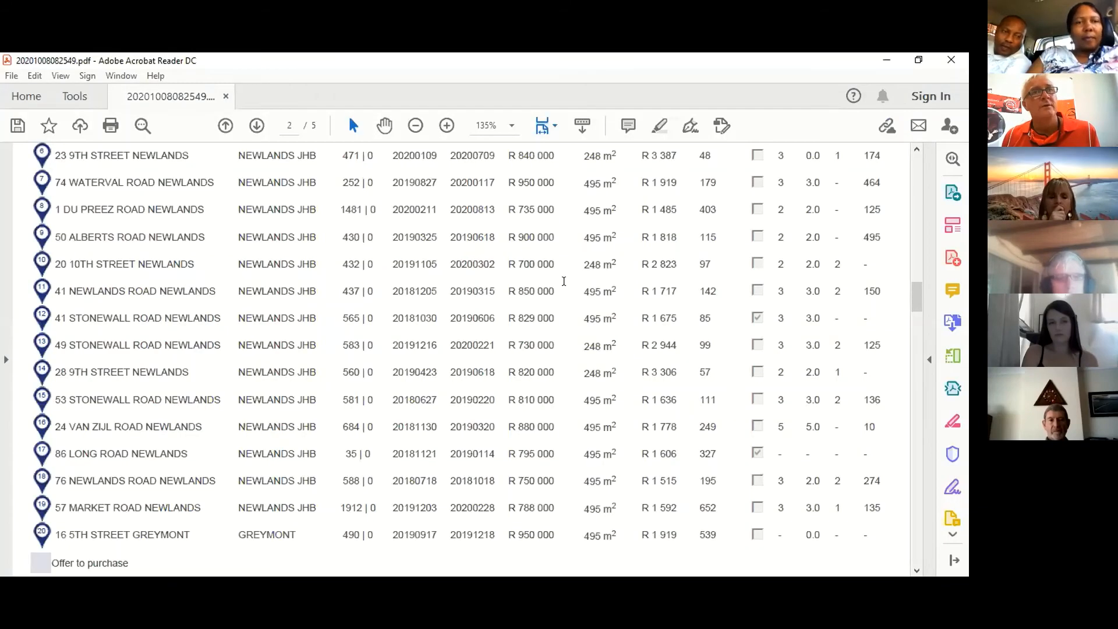
scroll(376, 261, up, 4)
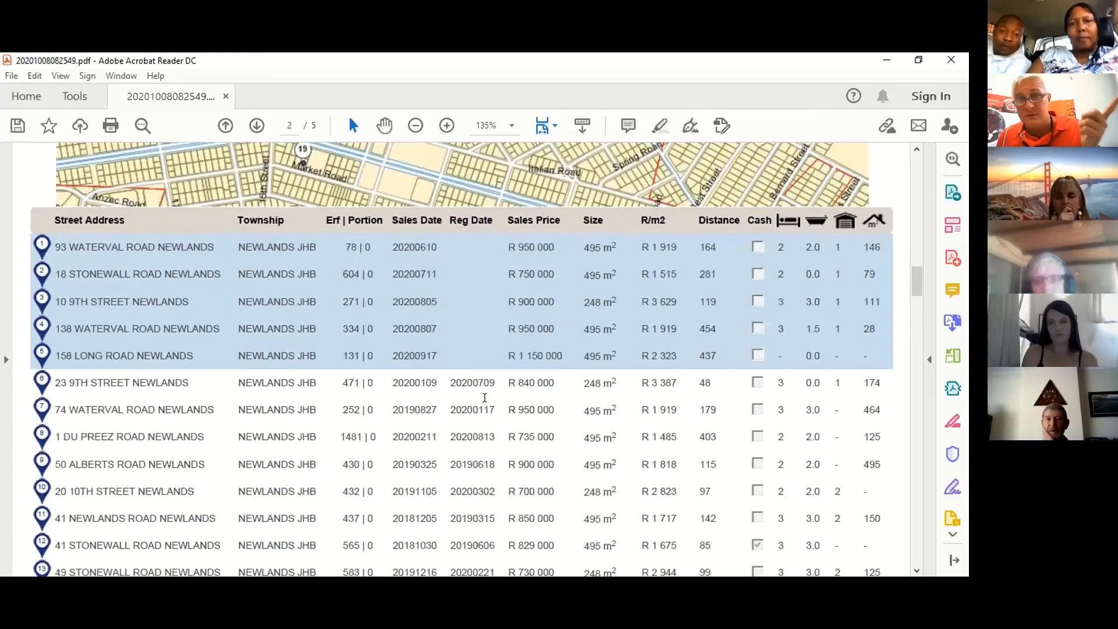
scroll(504, 469, down, 2)
scroll(504, 469, down, 1)
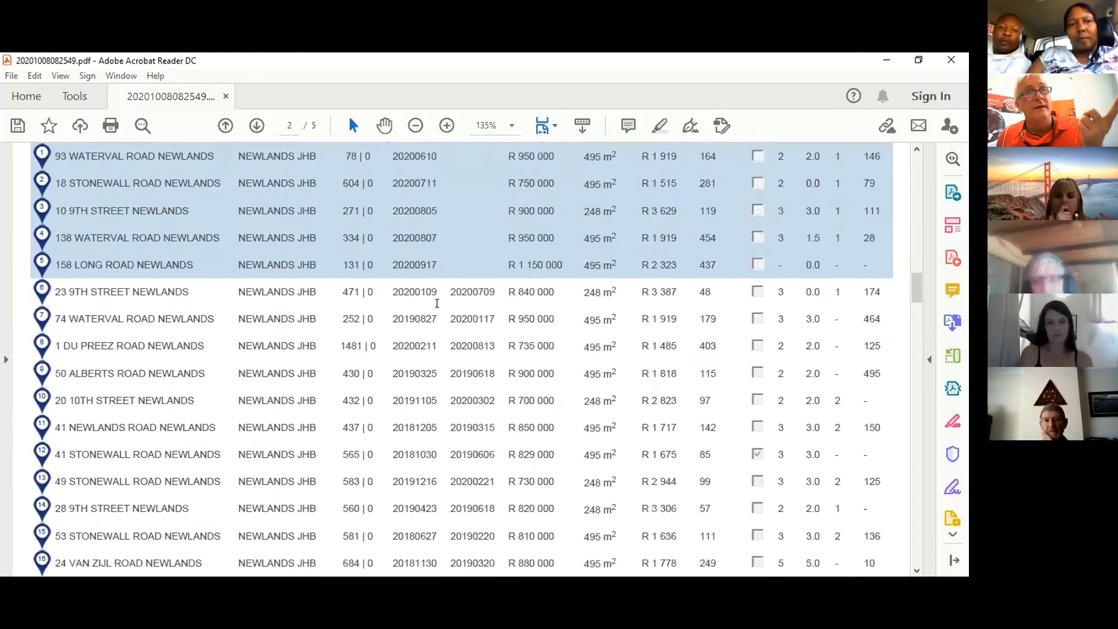
scroll(439, 315, down, 8)
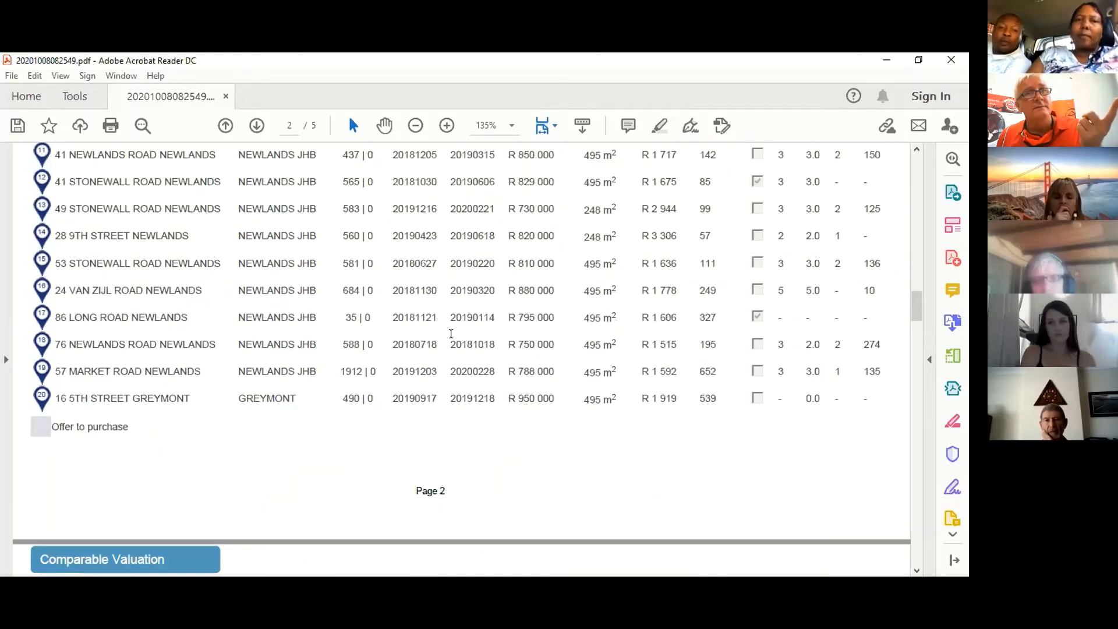
scroll(519, 345, up, 5)
scroll(520, 345, up, 3)
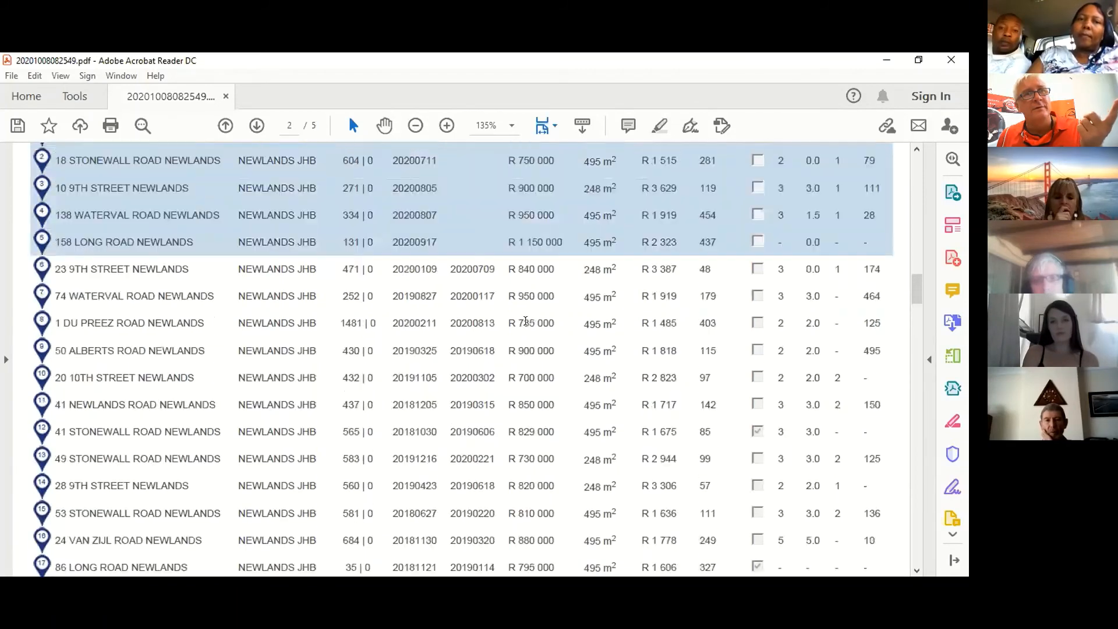
scroll(536, 264, up, 1)
Select row 1's Sales Date and its R 950 000 Sales Price.
drag(508, 265, 543, 265)
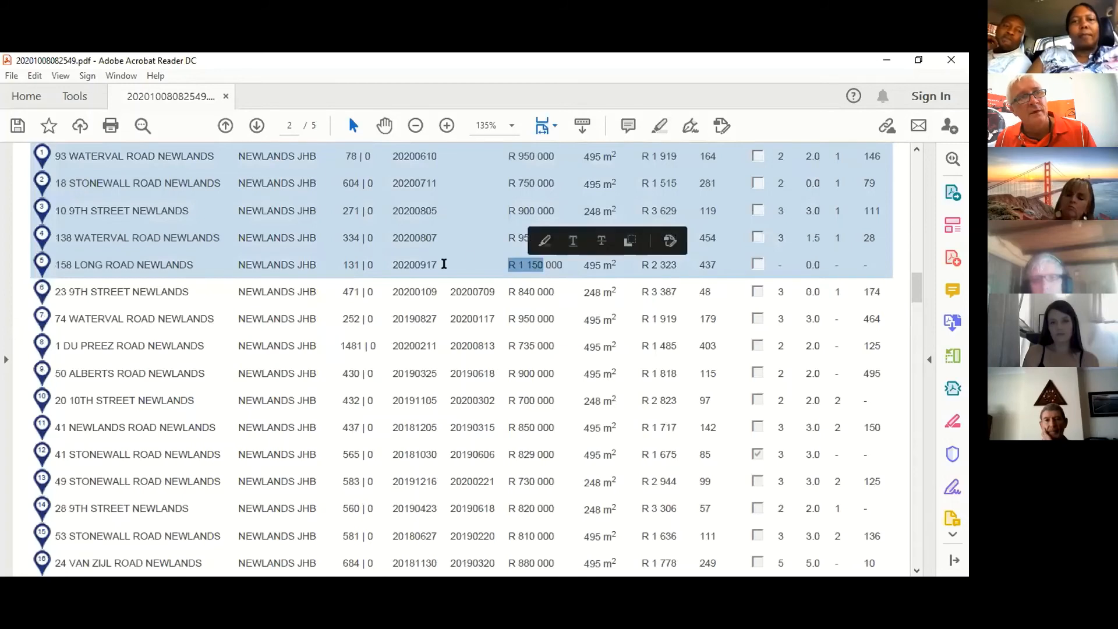
scroll(496, 281, down, 5)
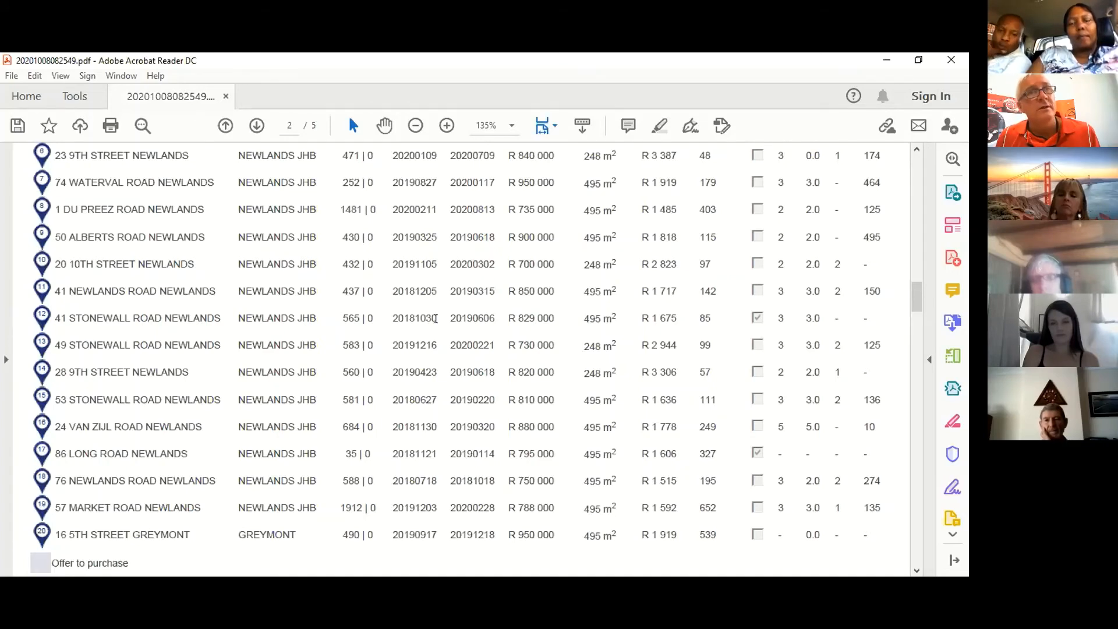
scroll(400, 264, up, 5)
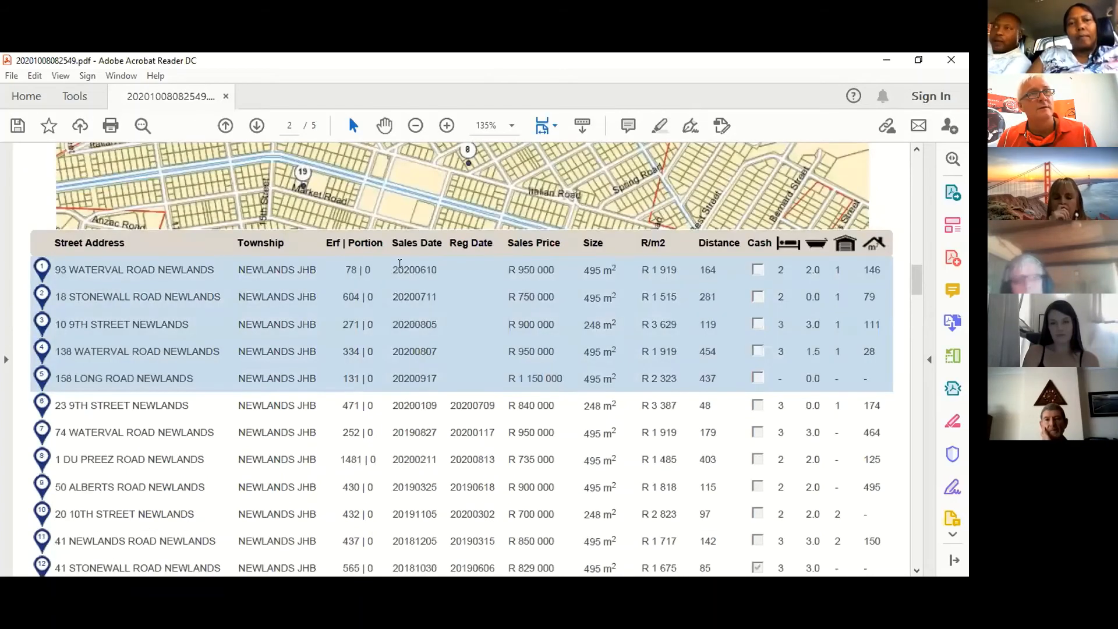
drag(404, 269, 423, 278)
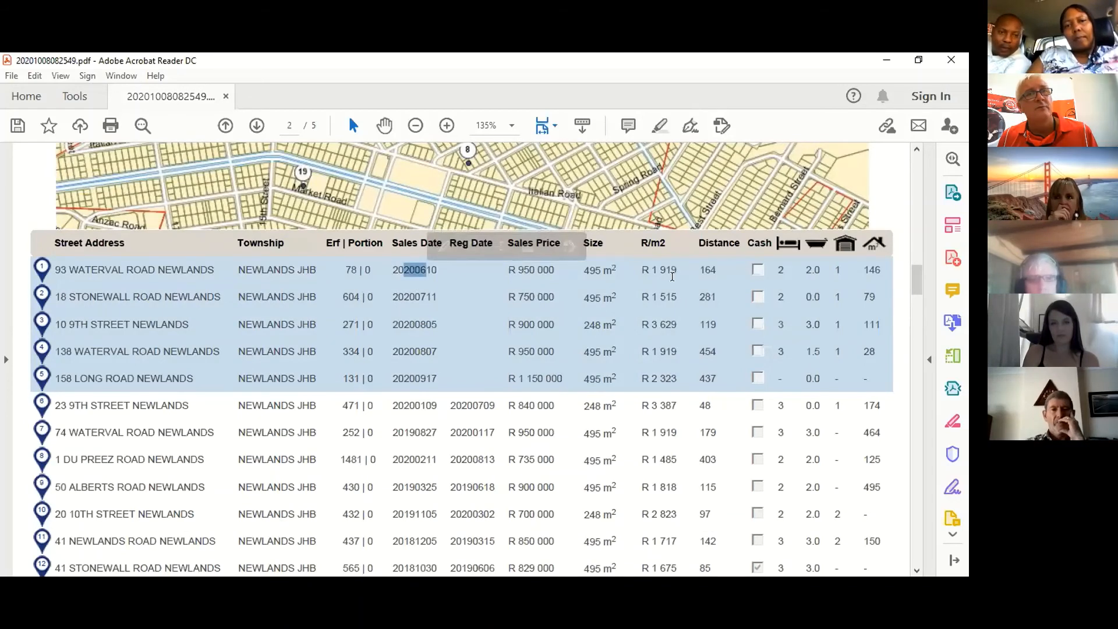
drag(509, 271, 591, 275)
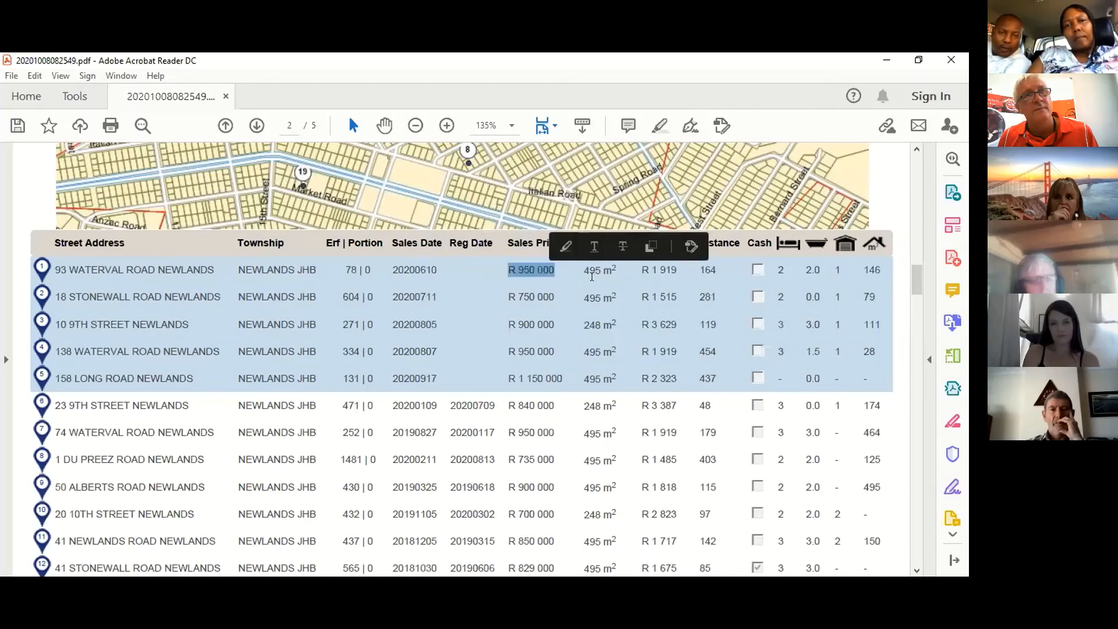
scroll(592, 276, down, 3)
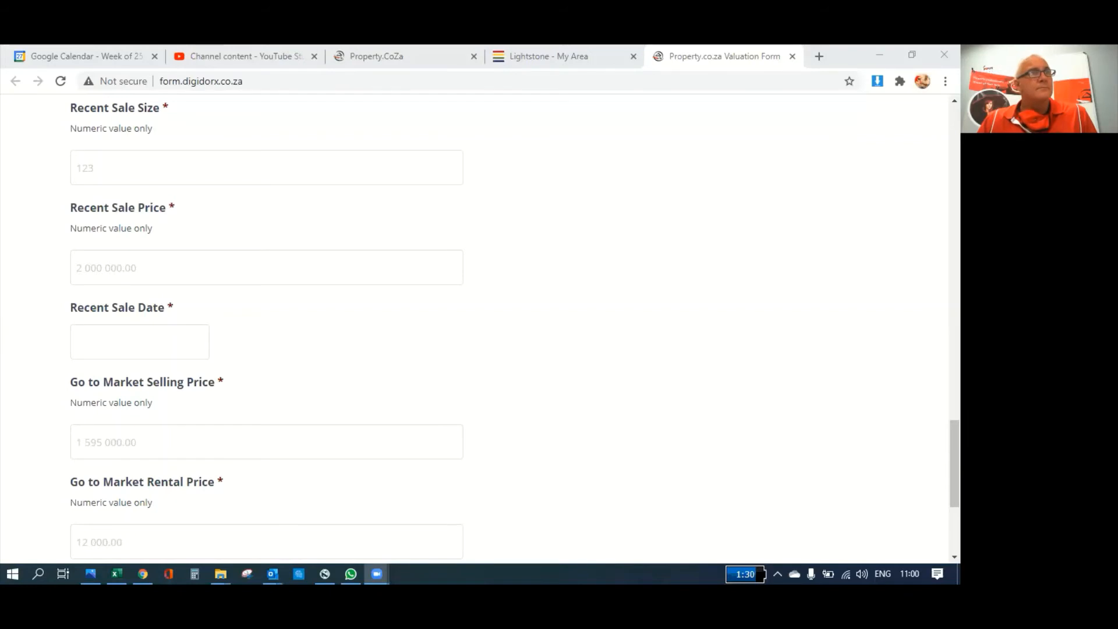
Enter 950 000 as Recent Sale Price and pick 07/08/2020 as Recent Sale Date.
click(140, 333)
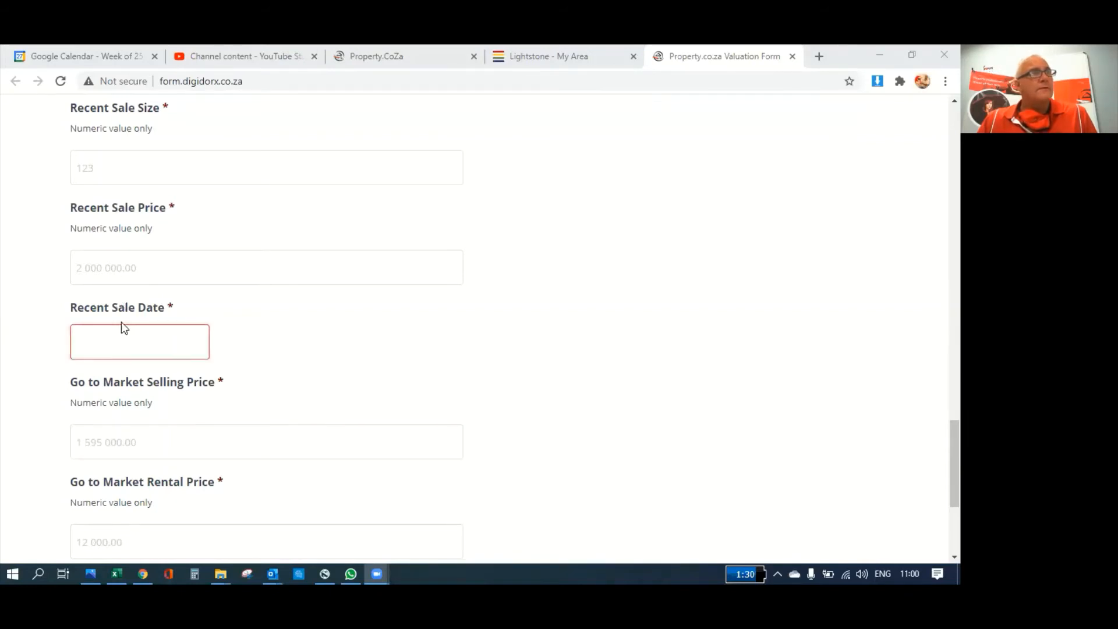
click(145, 267)
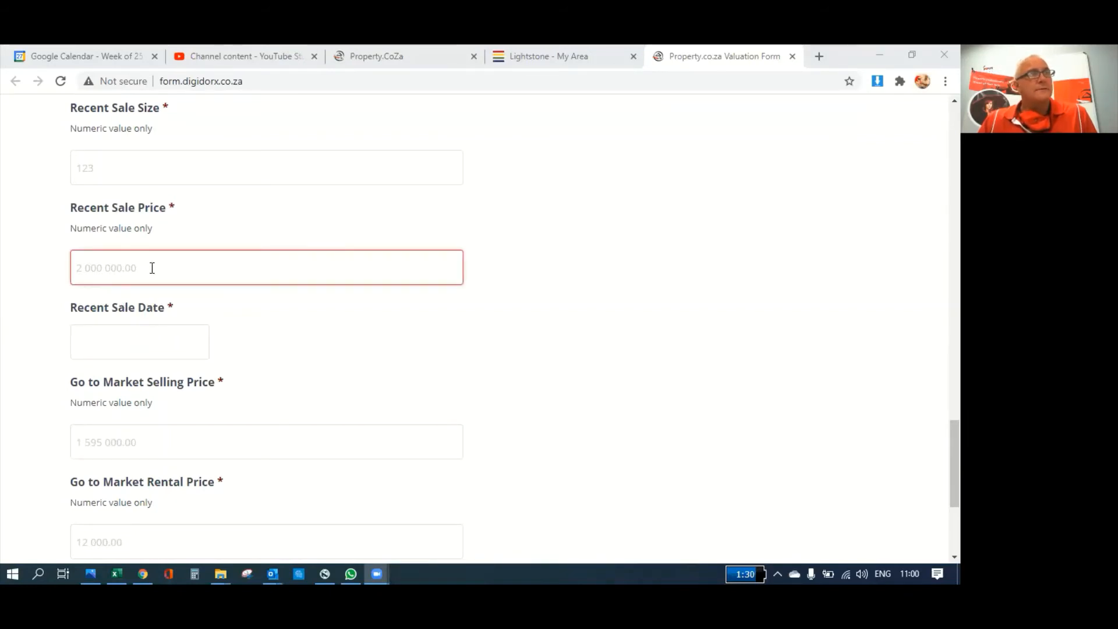
click(152, 268)
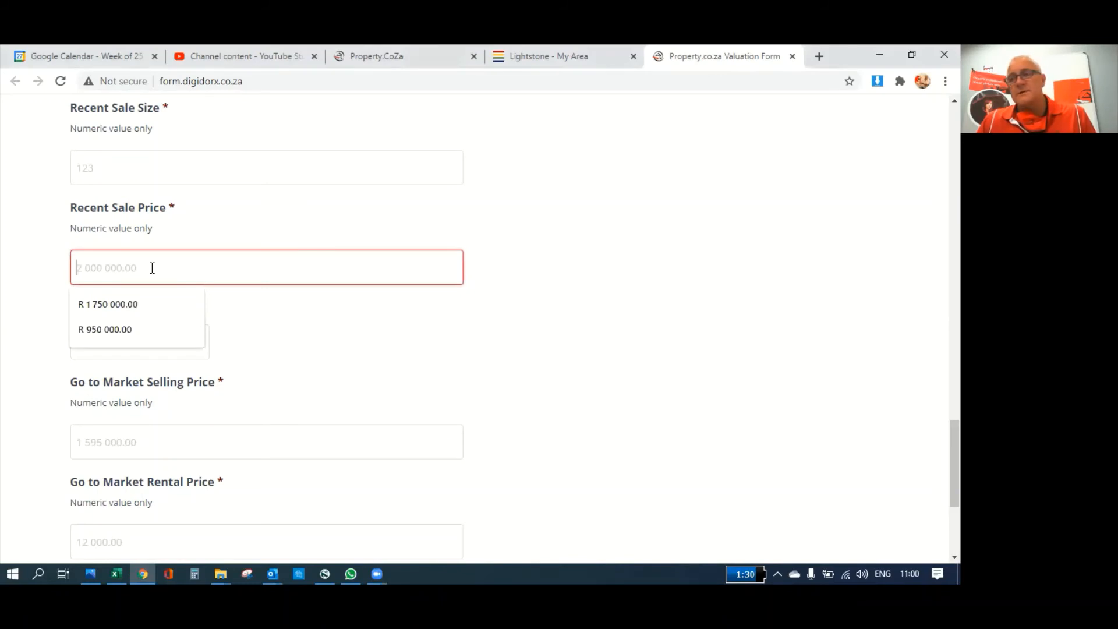
text(9)
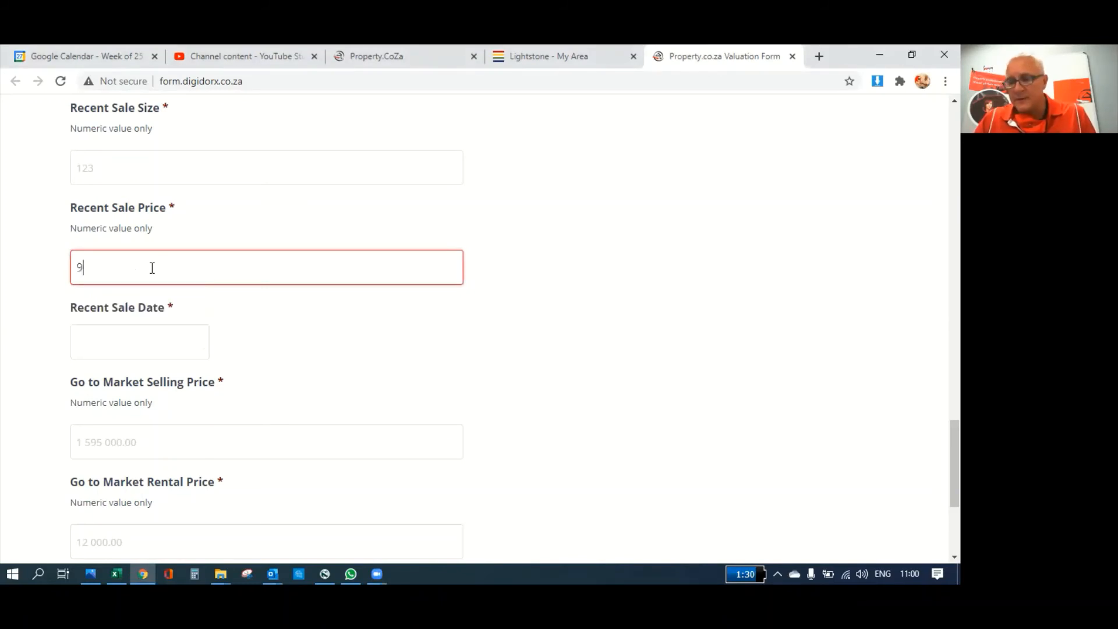
text(50 000)
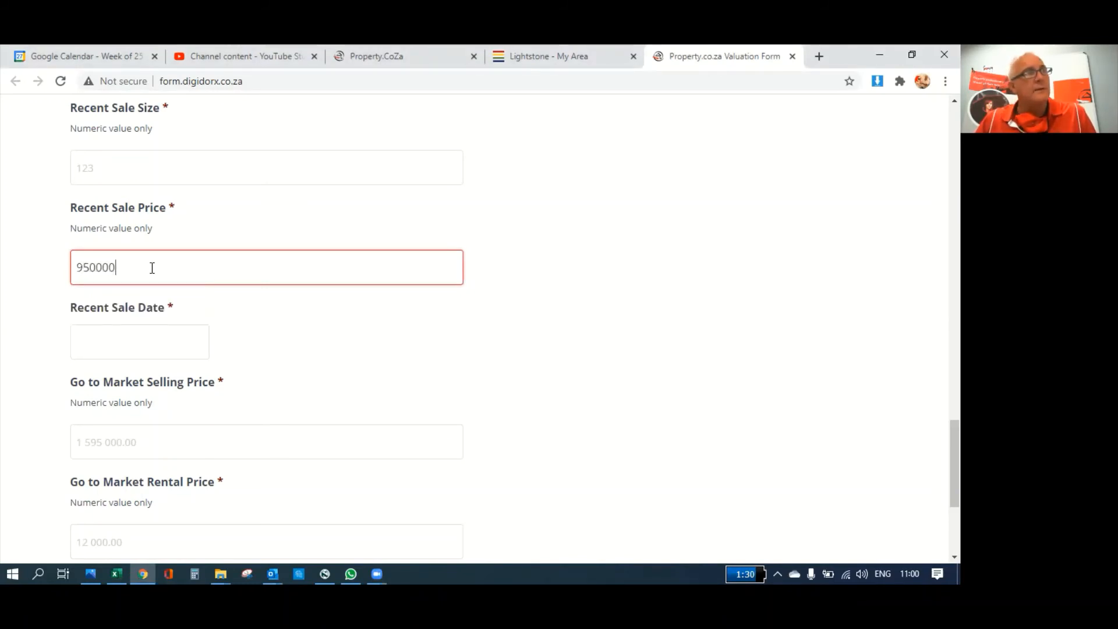
click(175, 344)
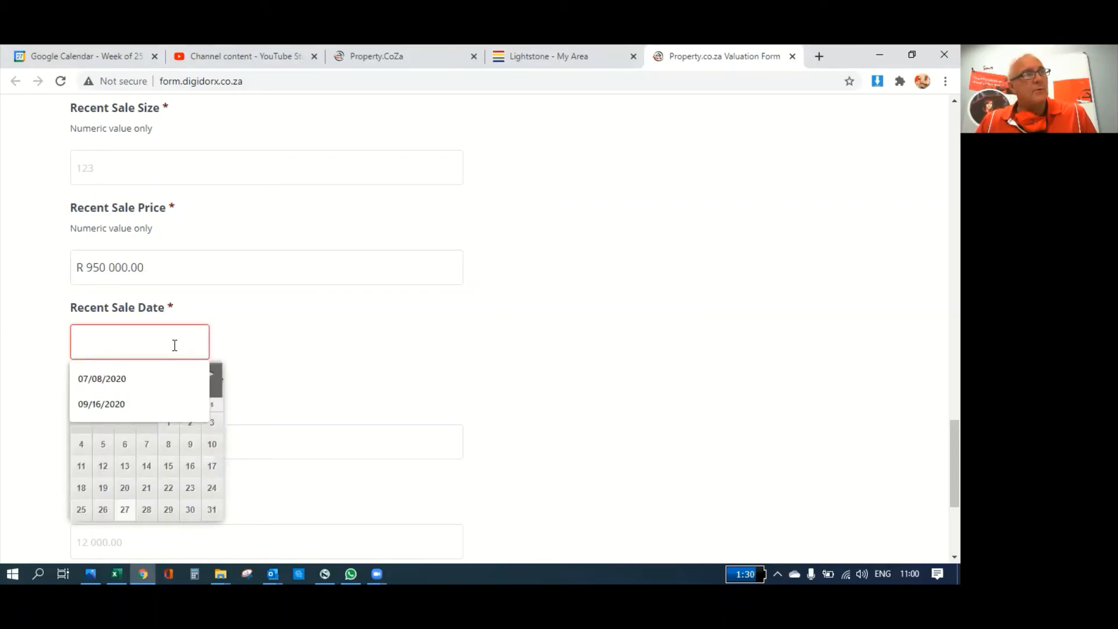
click(149, 375)
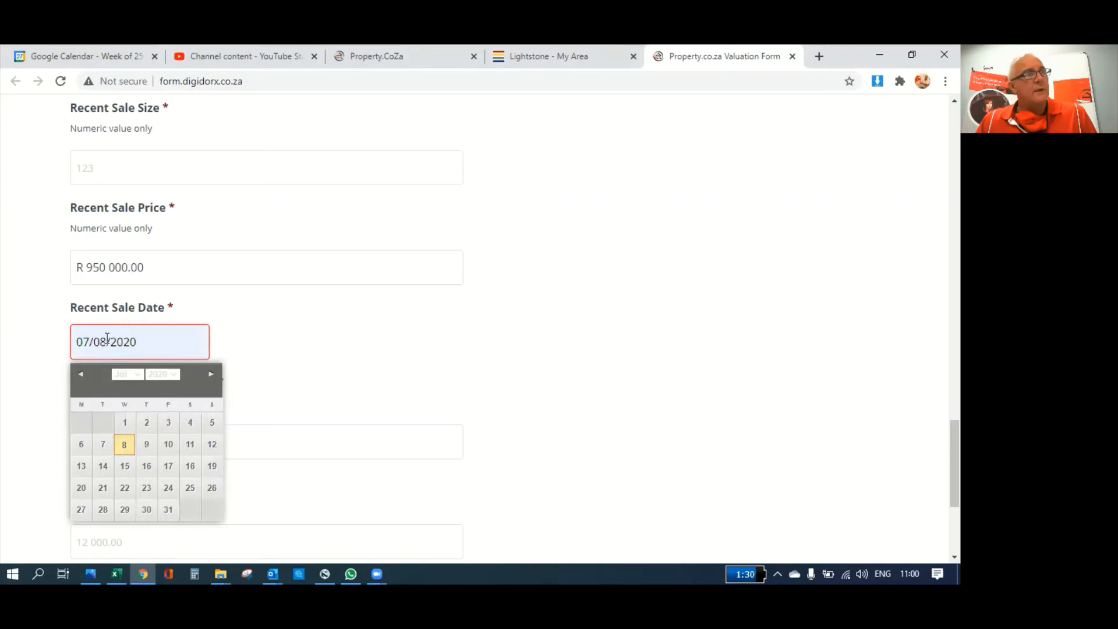
click(289, 367)
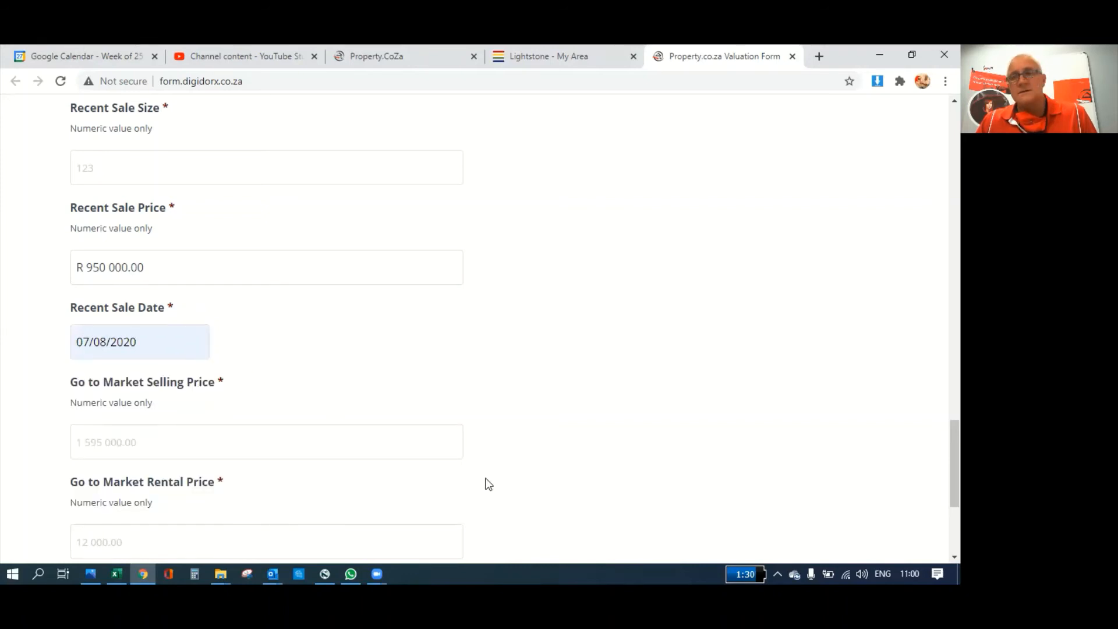
scroll(457, 421, up, 3)
scroll(457, 417, up, 5)
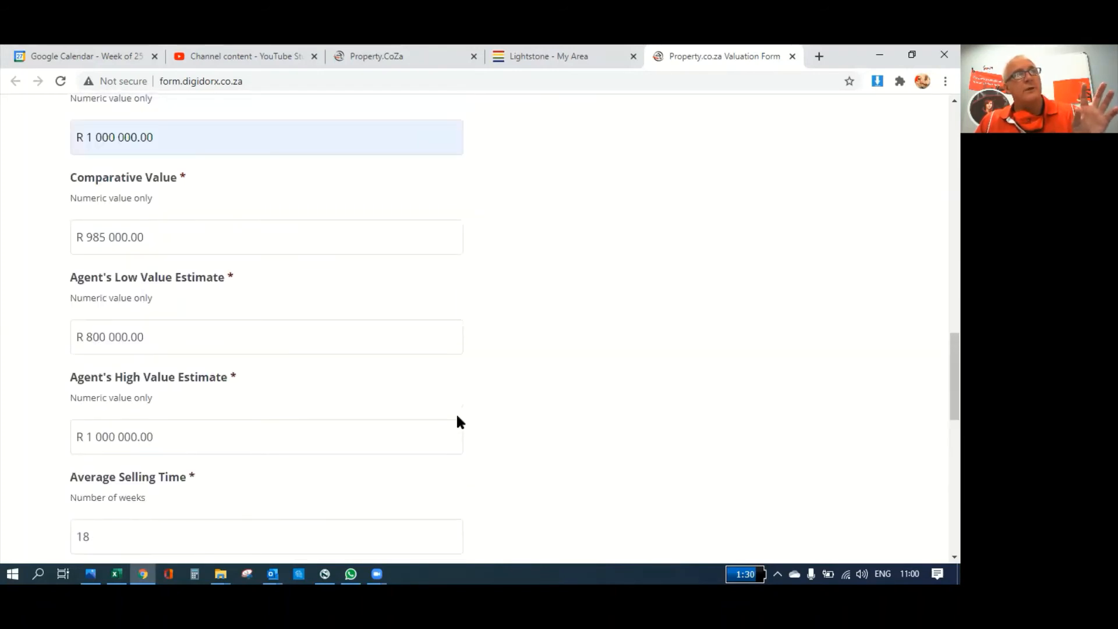
scroll(457, 418, up, 1)
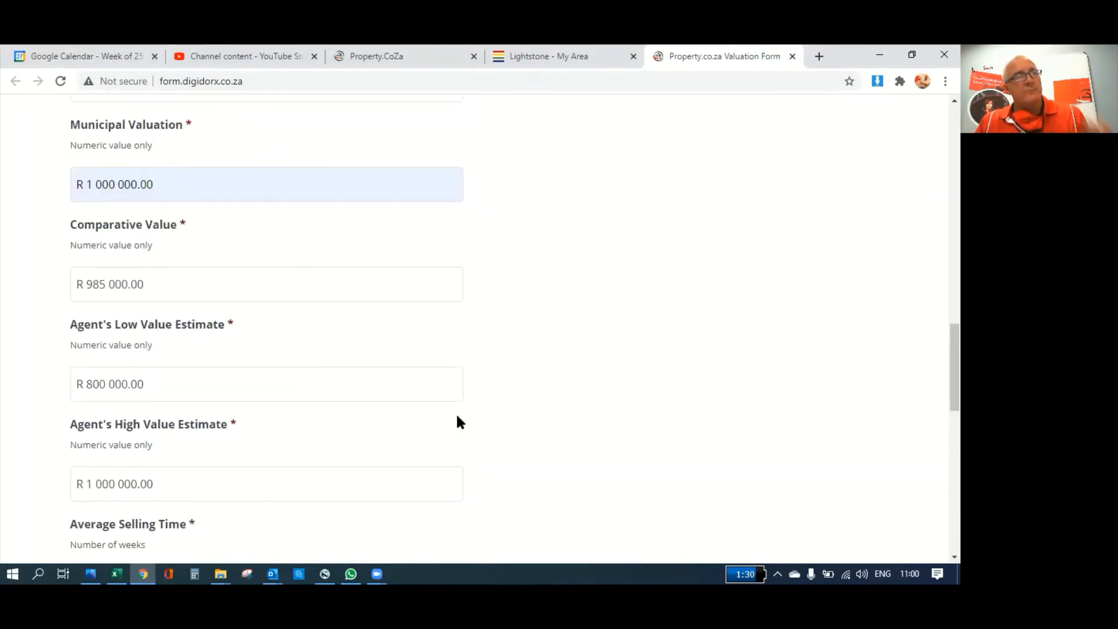
scroll(457, 417, down, 1)
scroll(459, 420, down, 1)
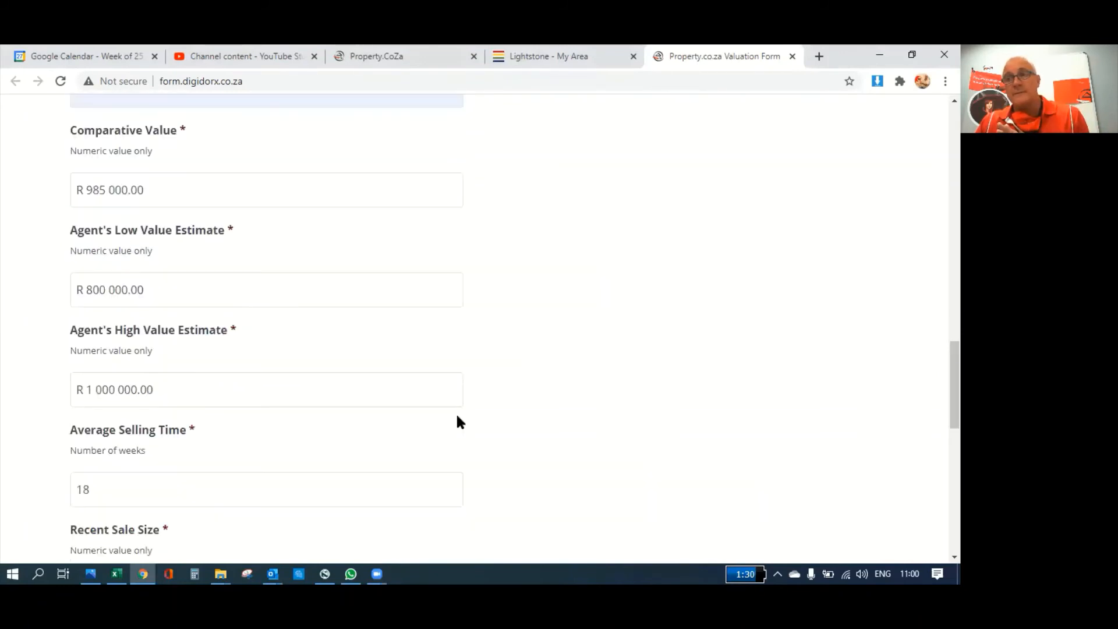
scroll(457, 421, down, 1)
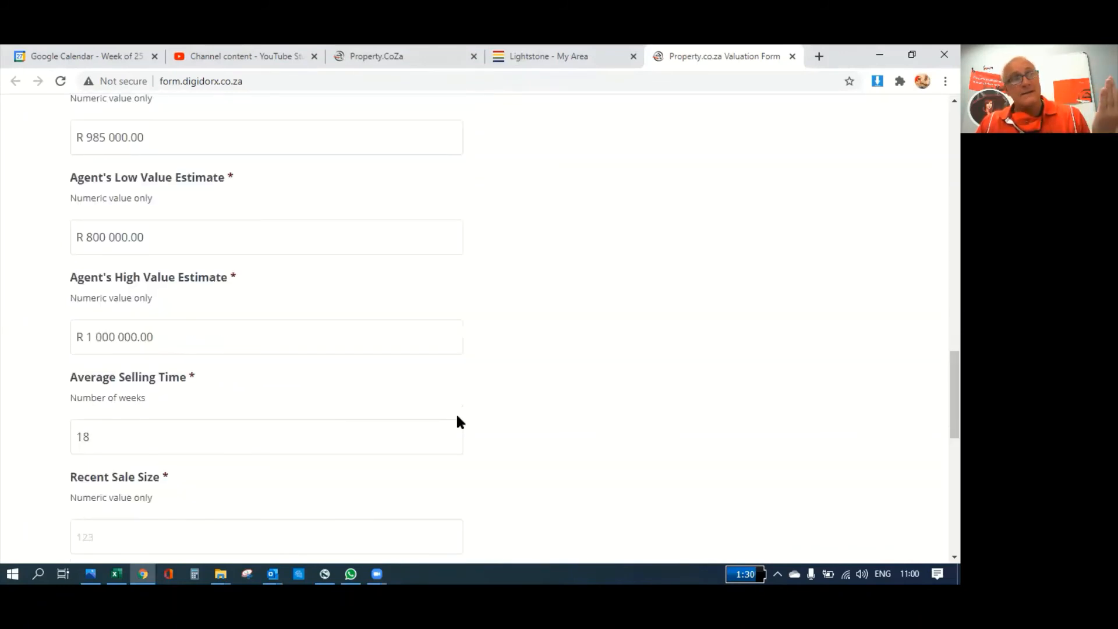
scroll(457, 421, down, 2)
scroll(249, 430, down, 1)
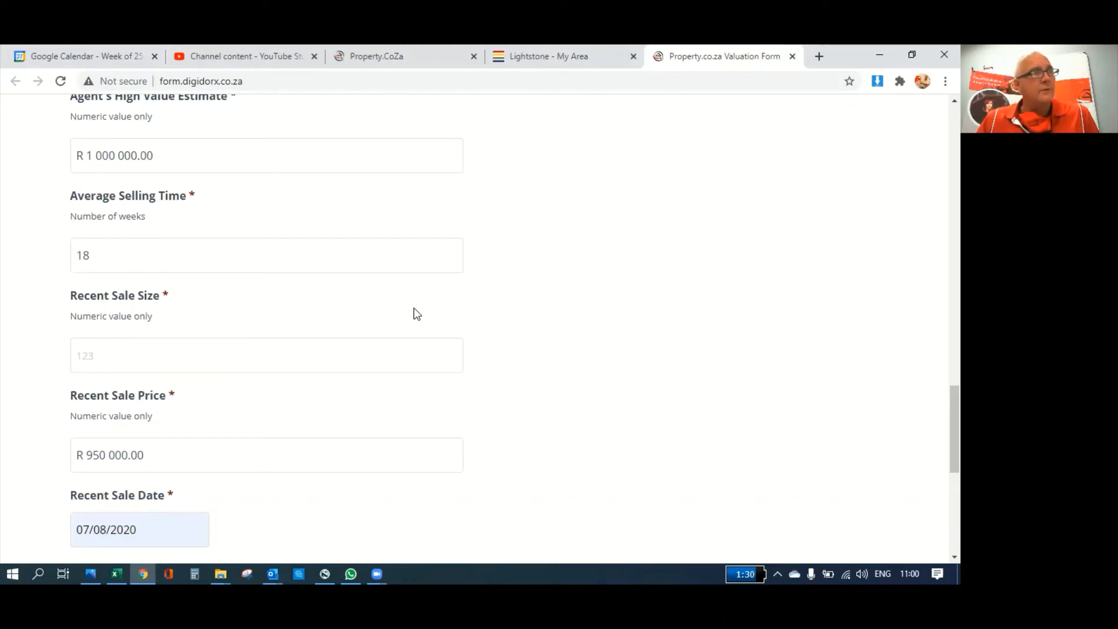
scroll(384, 396, down, 3)
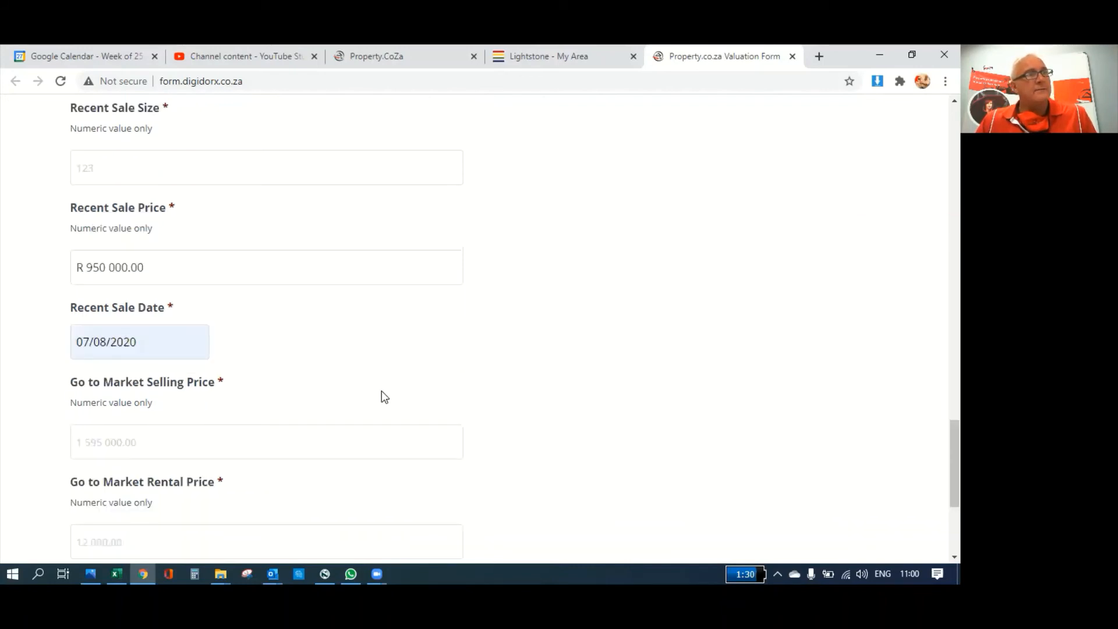
scroll(155, 397, down, 1)
click(155, 397)
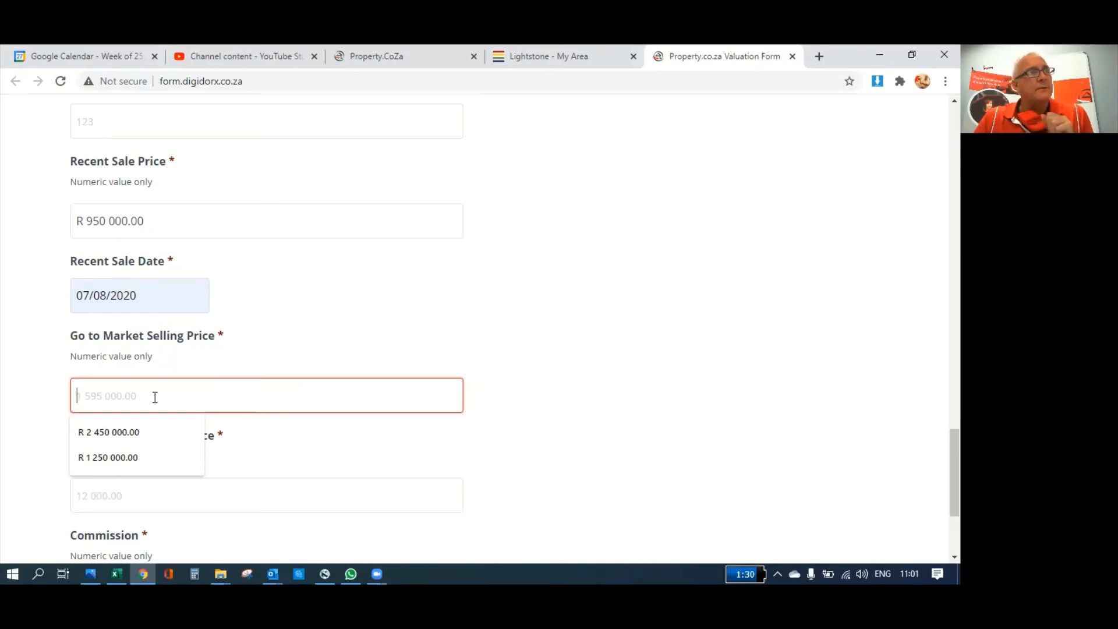
After checking the High Value Estimate, enter 1050000 as the Go to Market Selling Price.
scroll(50, 333, up, 1)
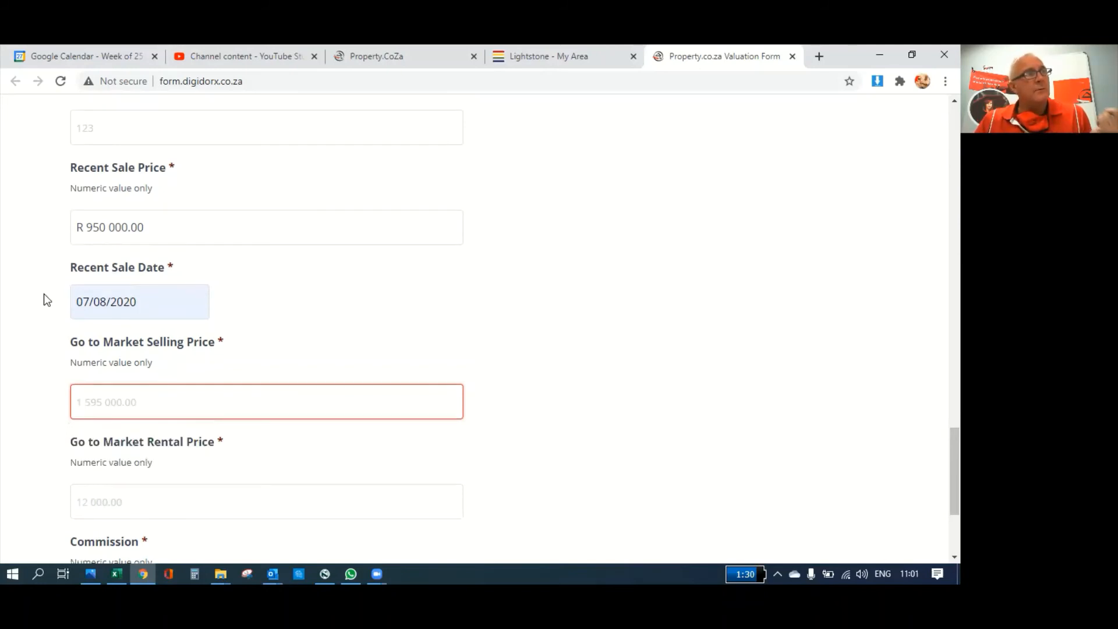
scroll(43, 293, up, 4)
scroll(47, 297, up, 2)
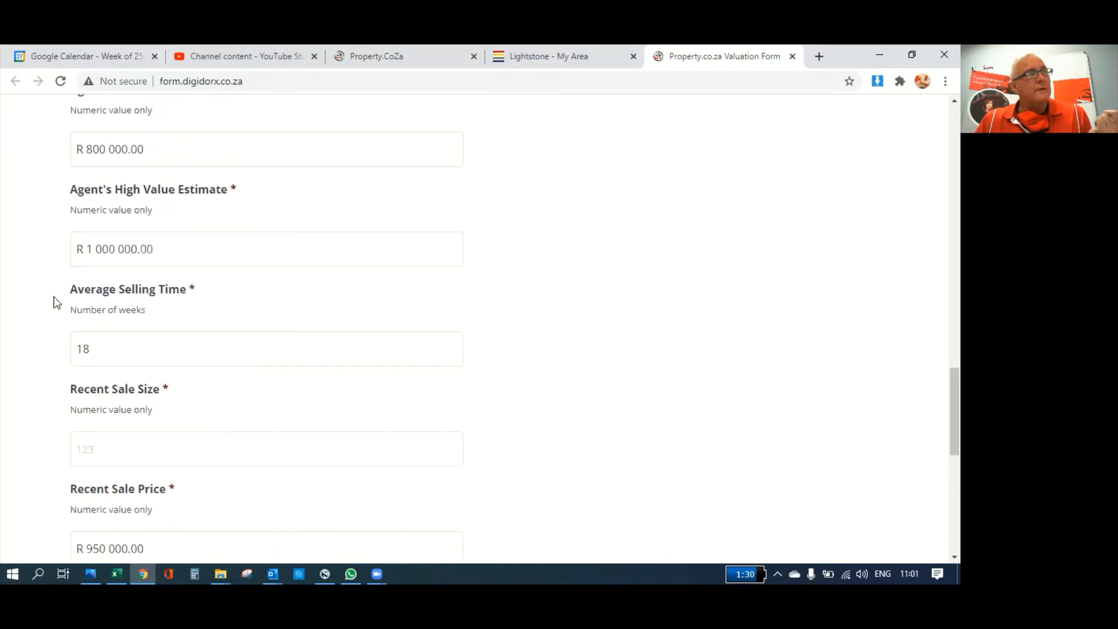
click(154, 264)
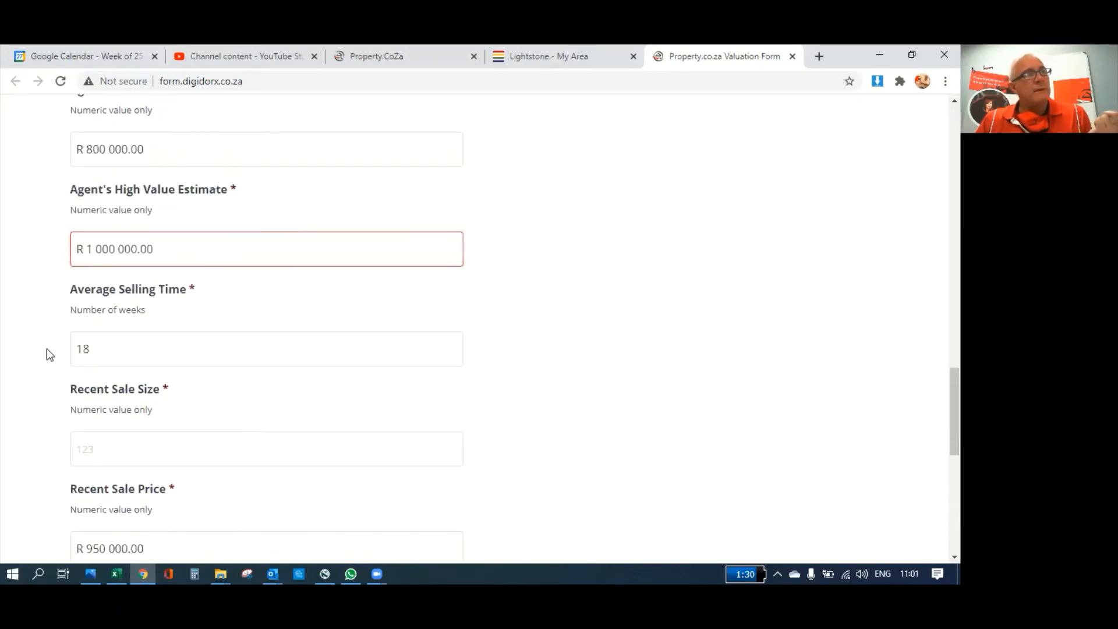
scroll(106, 317, down, 8)
click(114, 290)
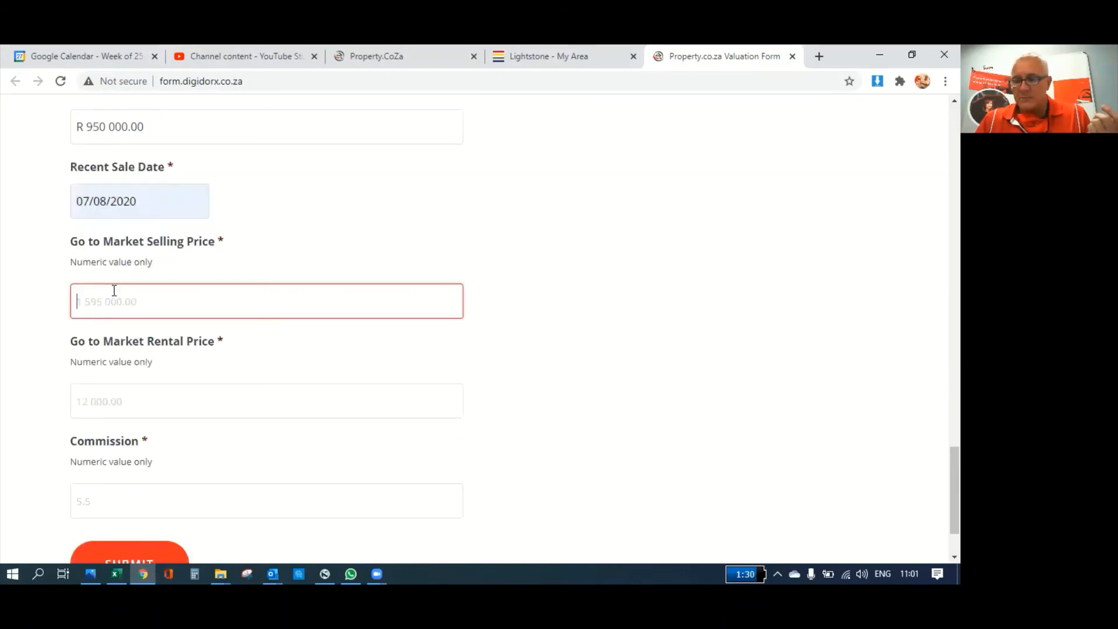
text(1050)
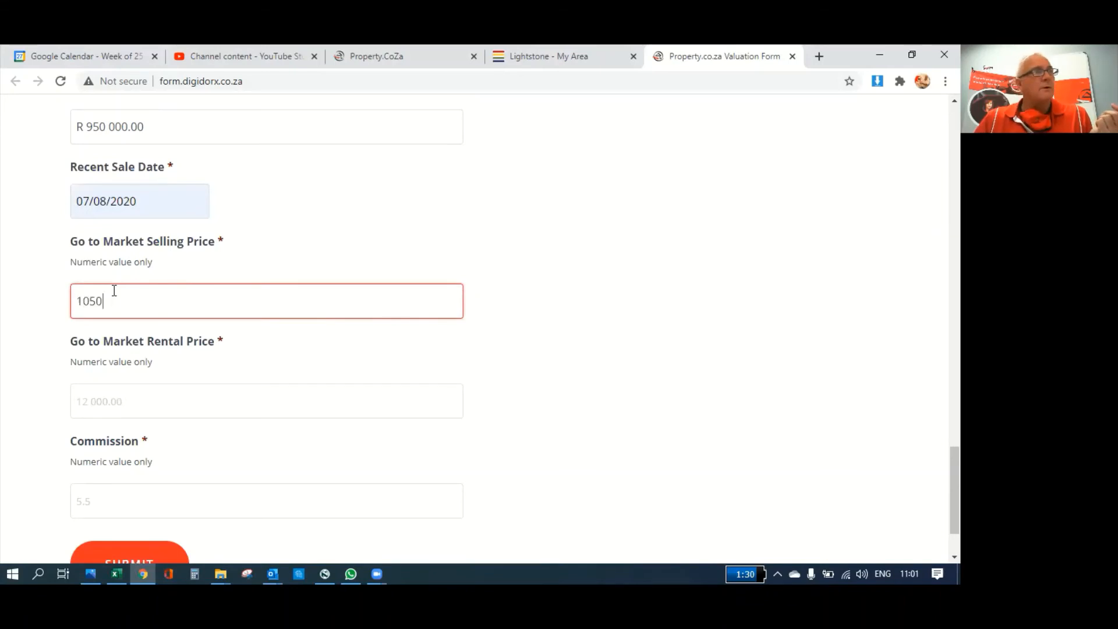
text(000)
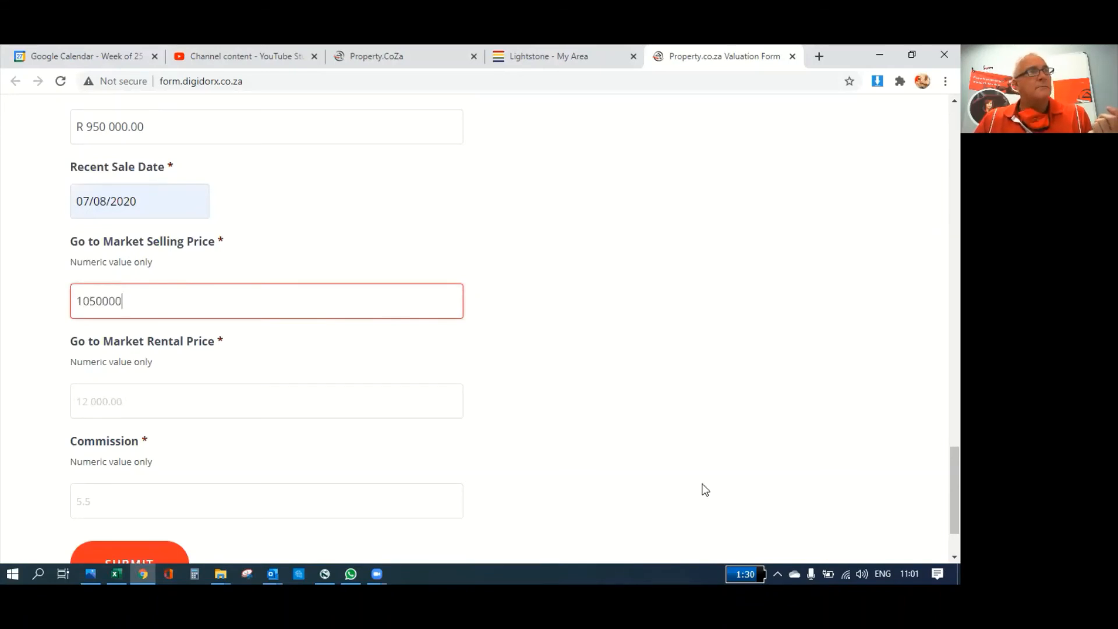
click(213, 399)
click(214, 398)
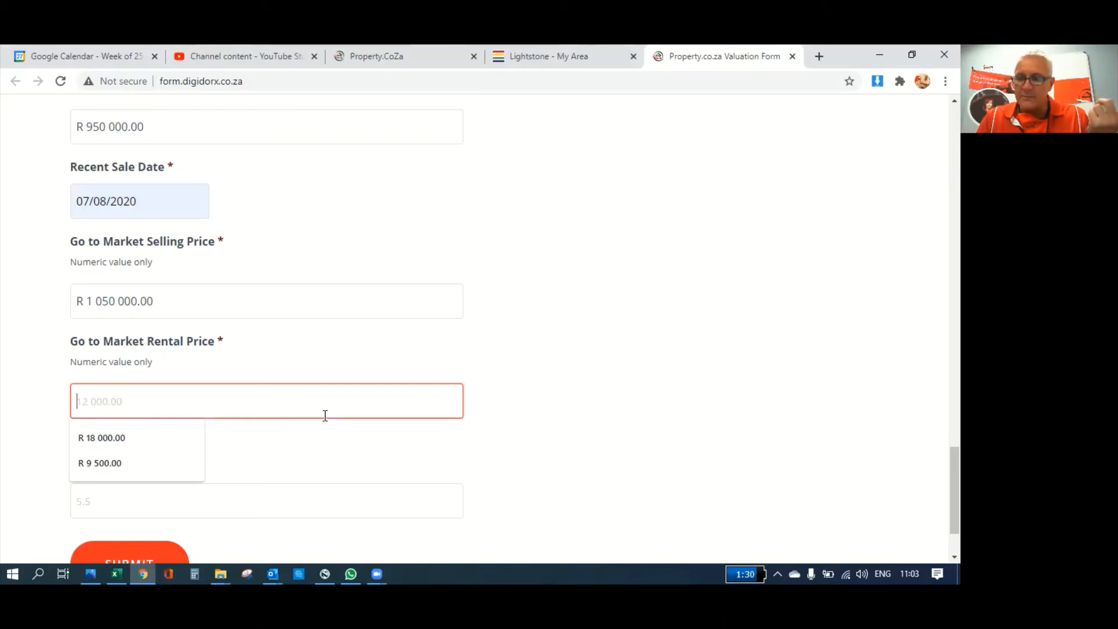
Set the Go to Market Rental Price to R 7 500.00, correcting the extra zeros.
text(750)
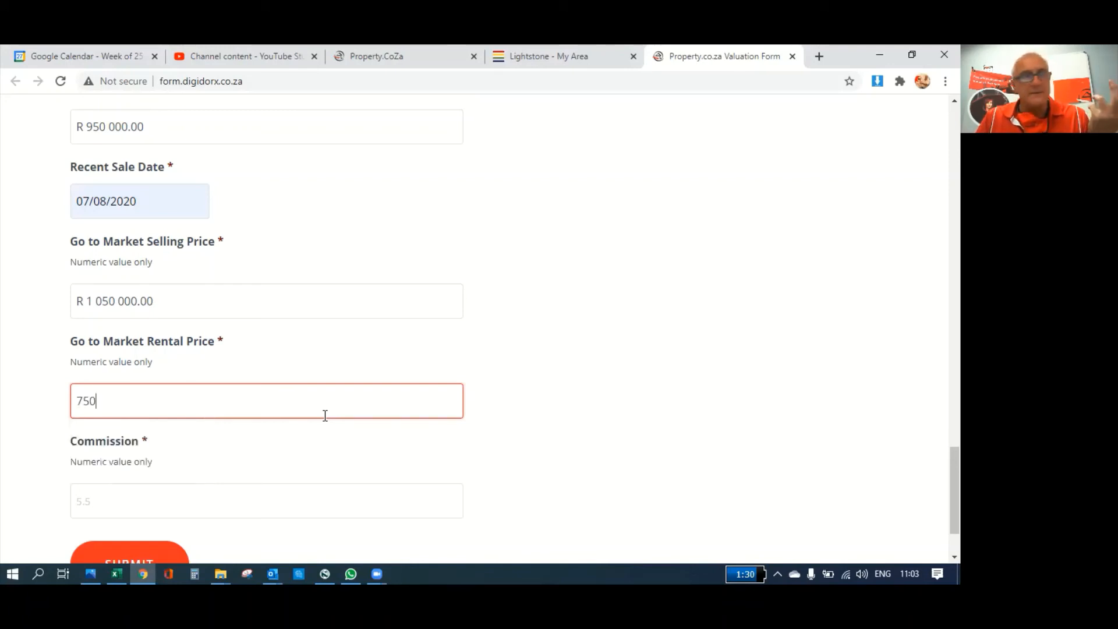
text(000)
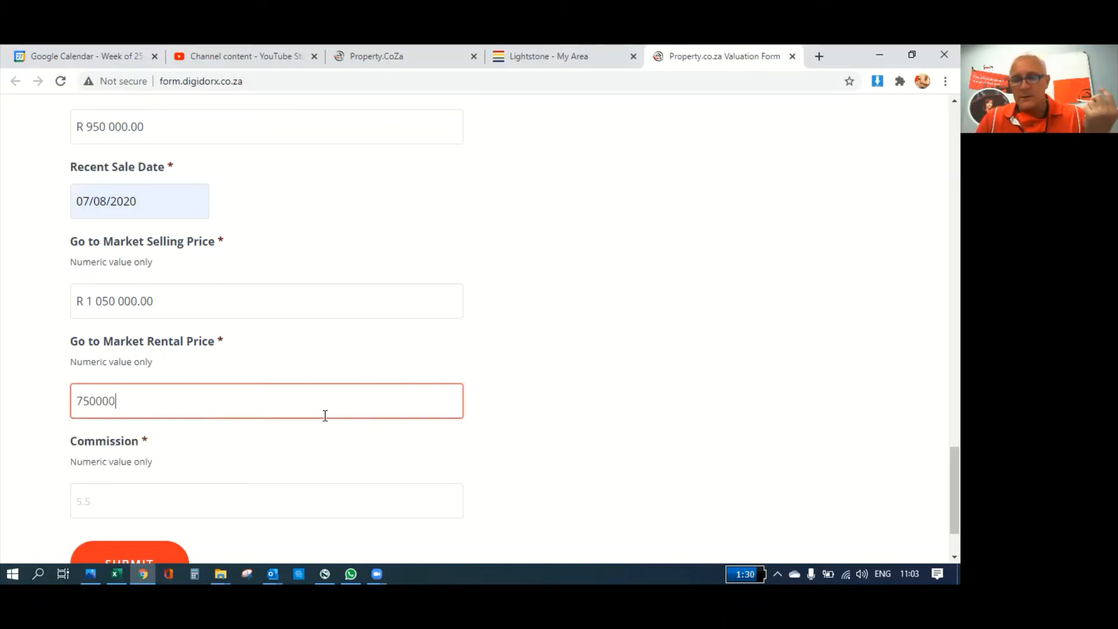
key(BackSpace)
click(25, 528)
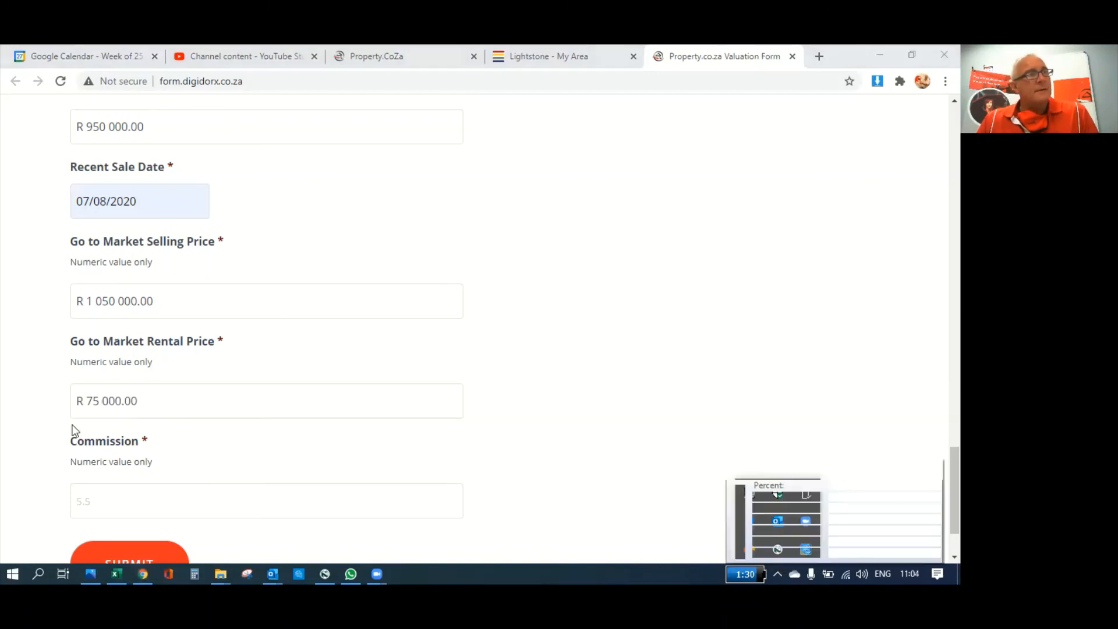
click(115, 404)
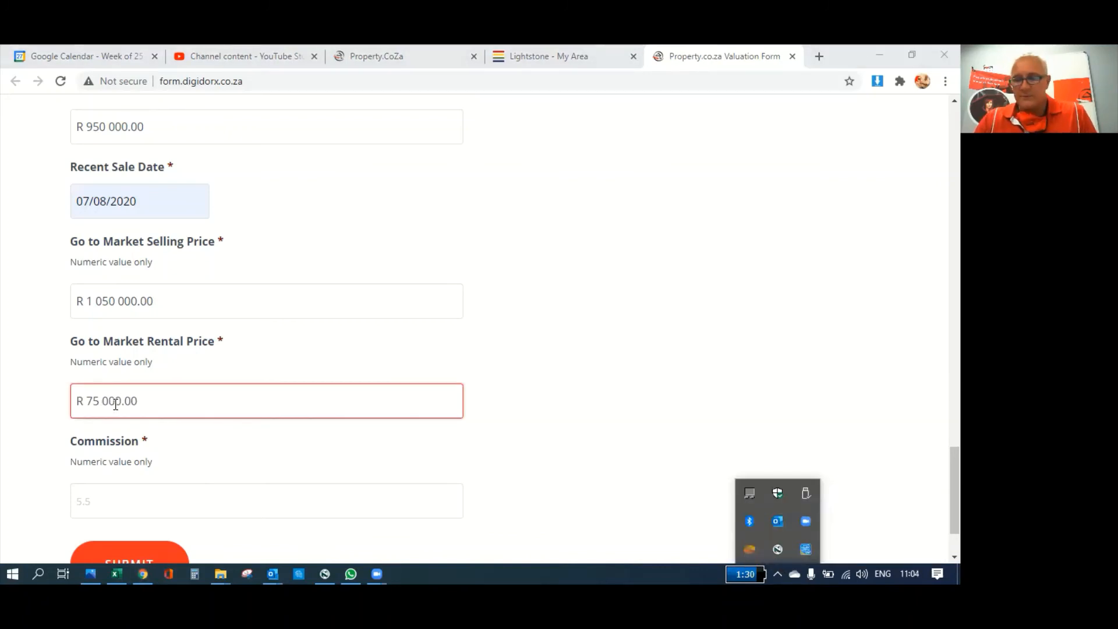
key(BackSpace)
click(480, 445)
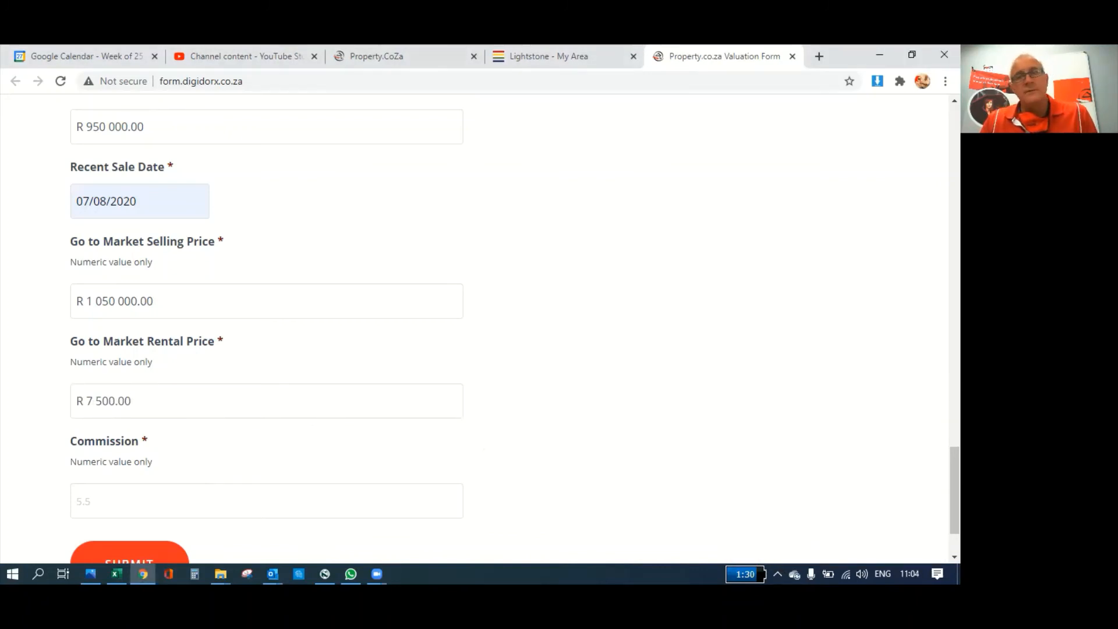
Enter 5.5 as the Commission.
scroll(225, 368, down, 2)
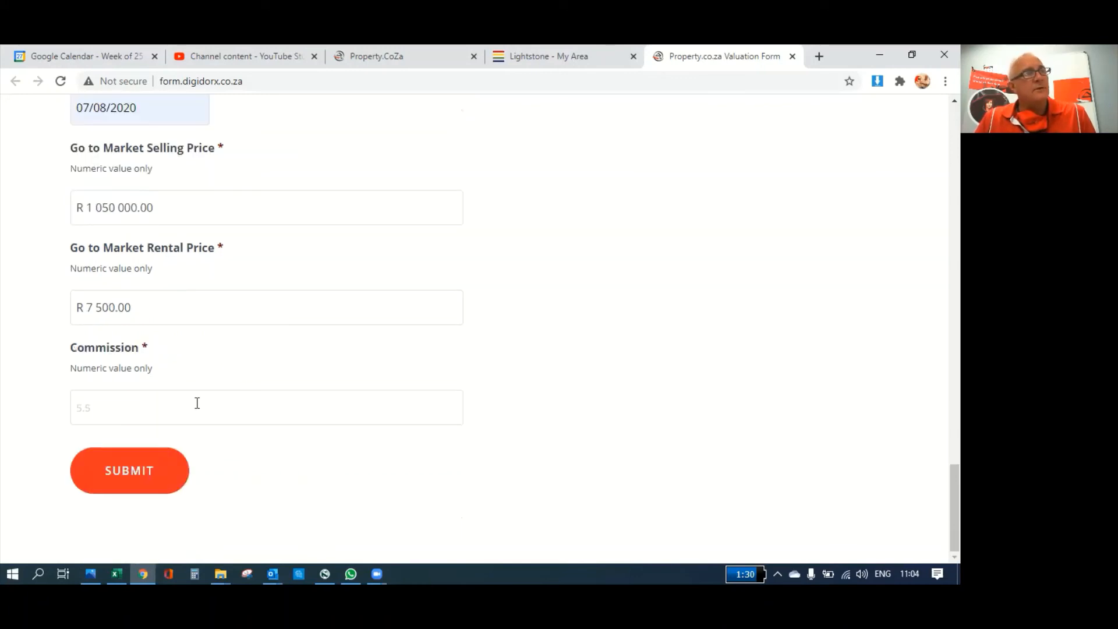
click(197, 403)
text(5.)
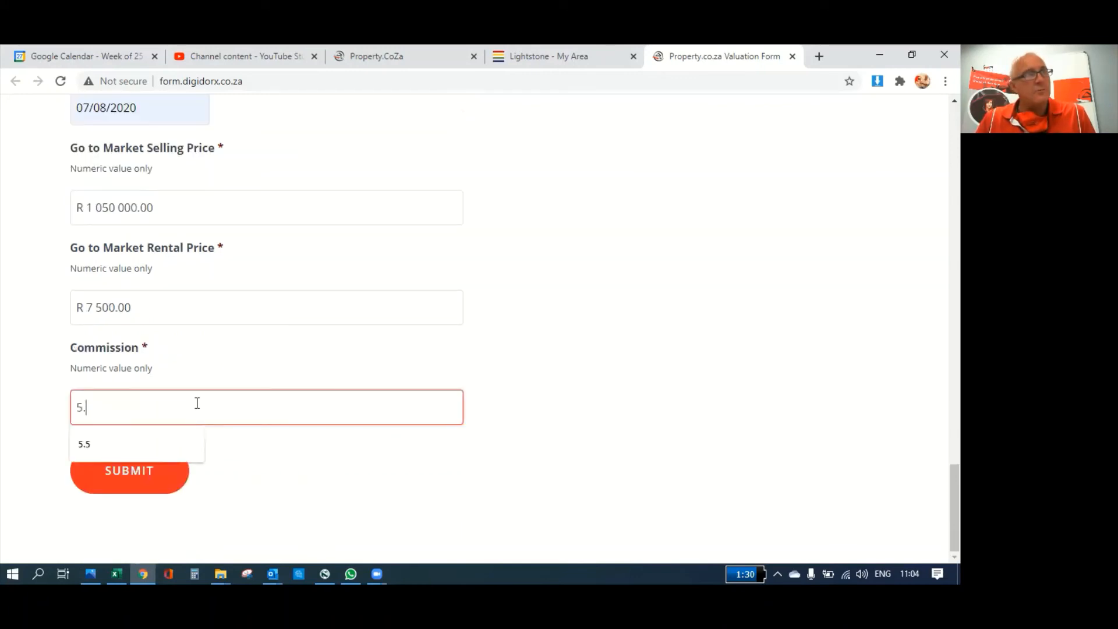
text(5)
click(696, 430)
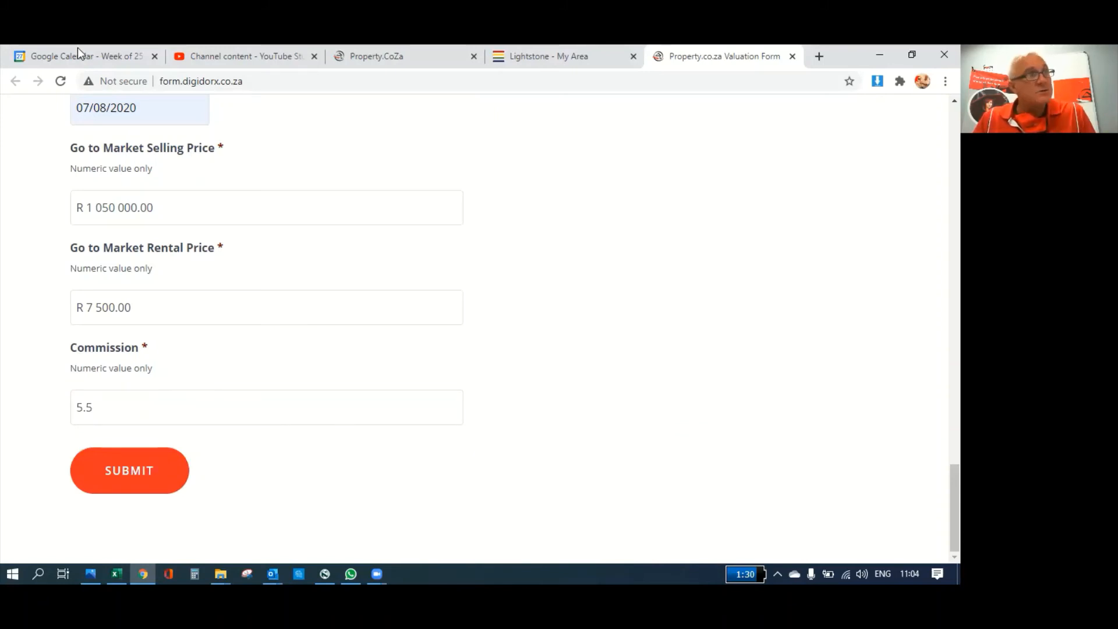
Submit the valuation form and scroll down to the flagged Recent Sale Size field.
click(171, 476)
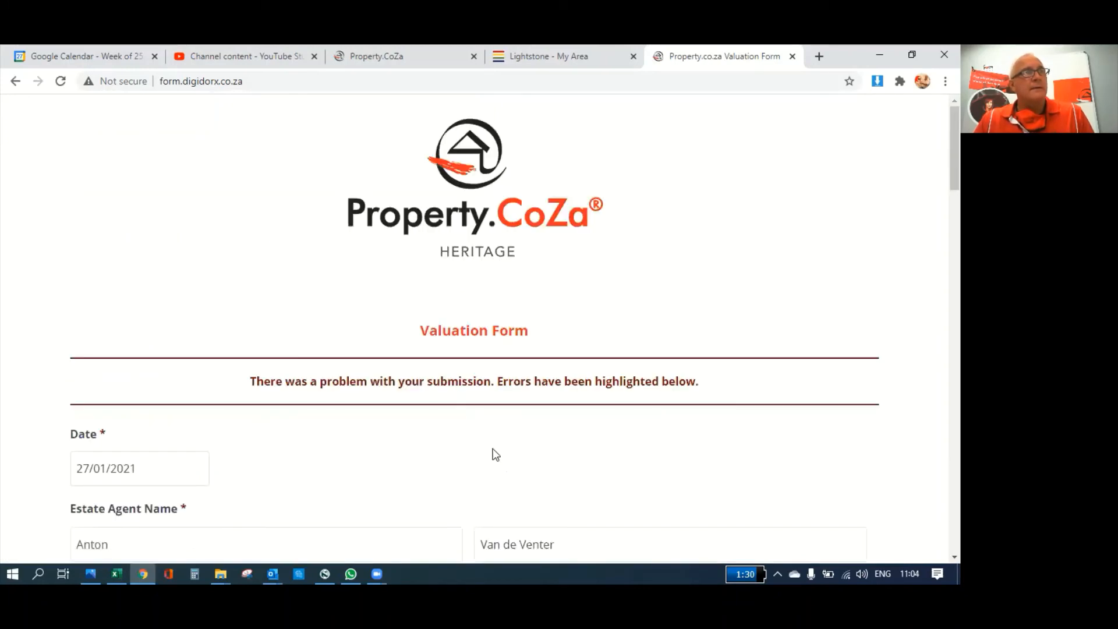
scroll(550, 320, down, 1)
scroll(552, 323, down, 7)
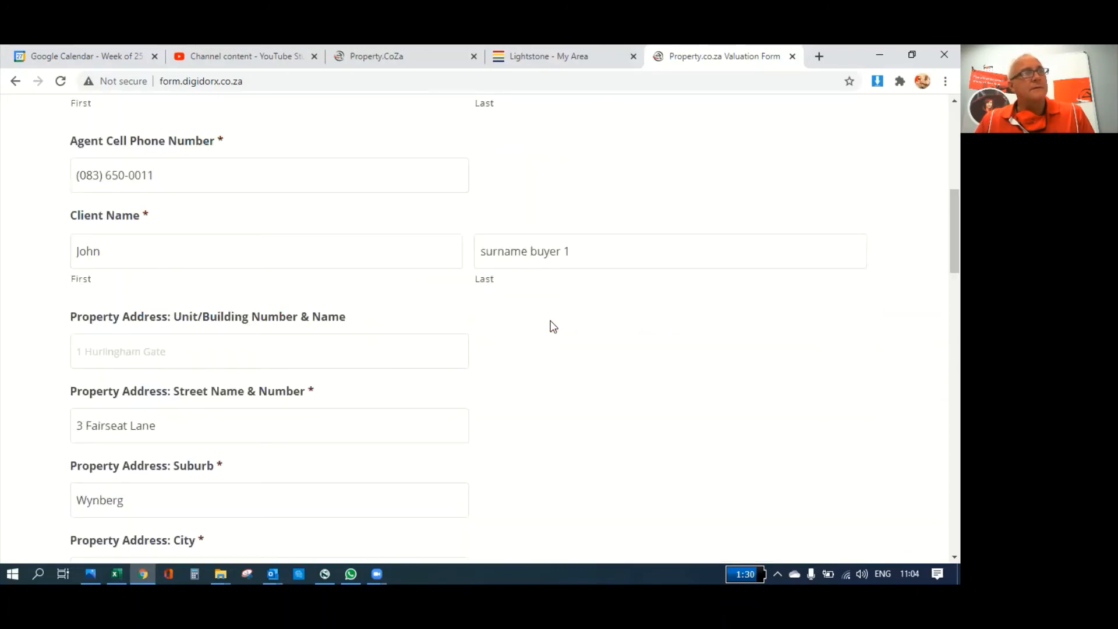
scroll(553, 326, down, 4)
scroll(553, 326, down, 4)
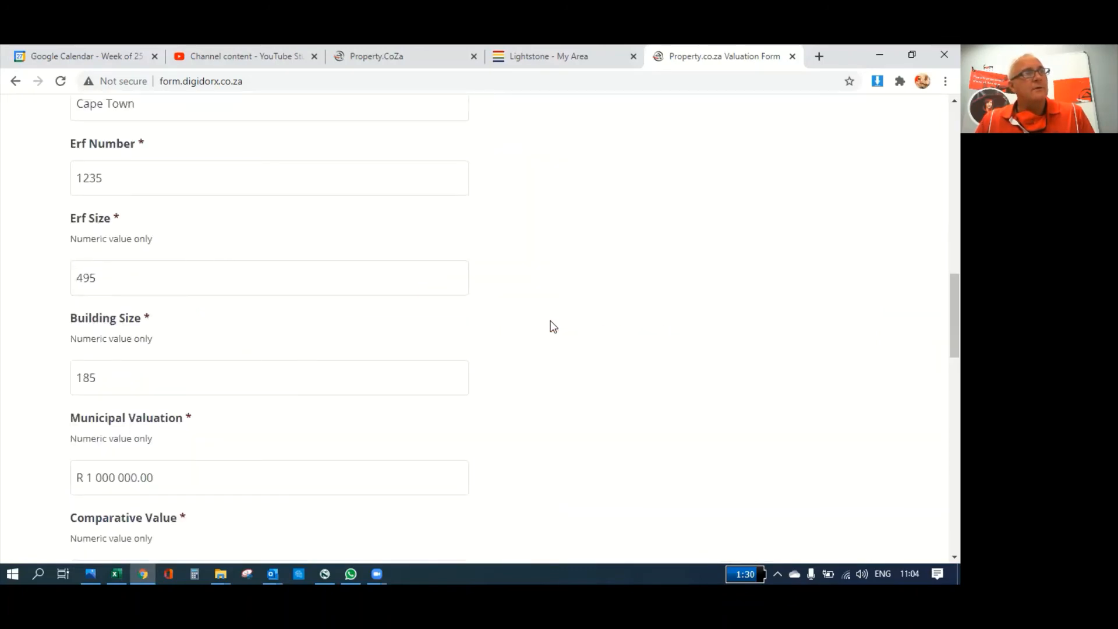
scroll(553, 326, down, 4)
scroll(553, 326, down, 5)
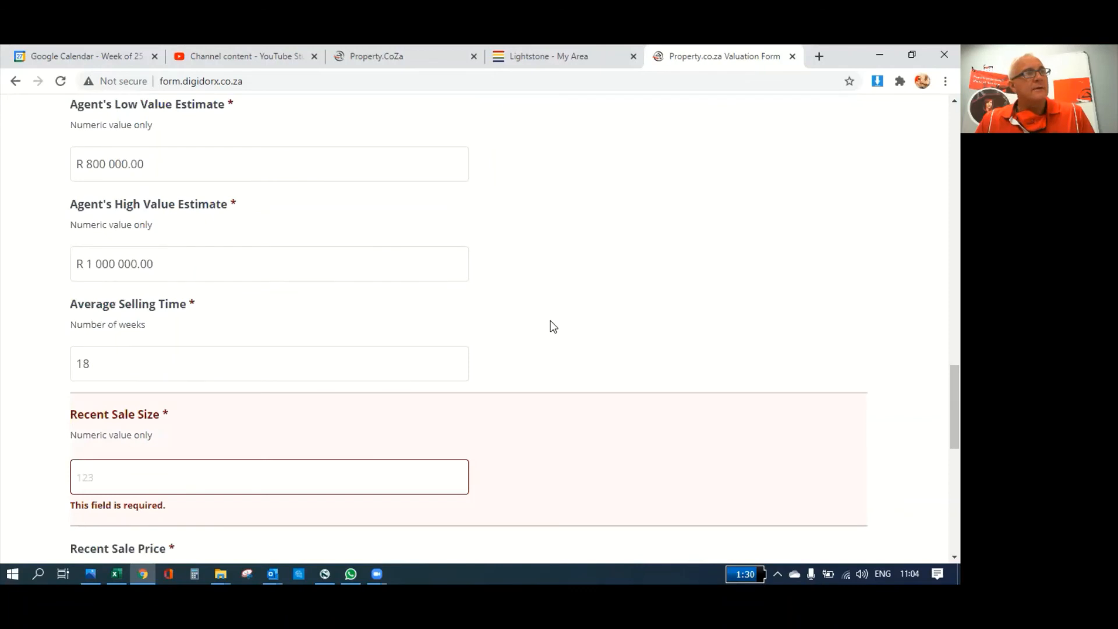
scroll(553, 327, down, 2)
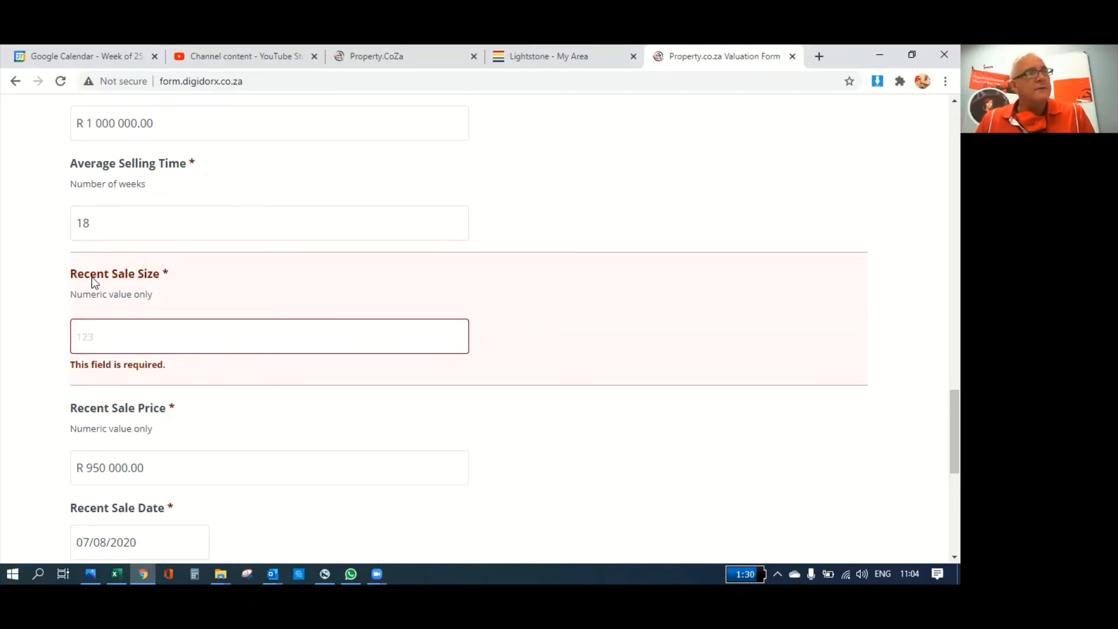
Enter 495 as the Recent Sale Size and resubmit the form.
click(162, 329)
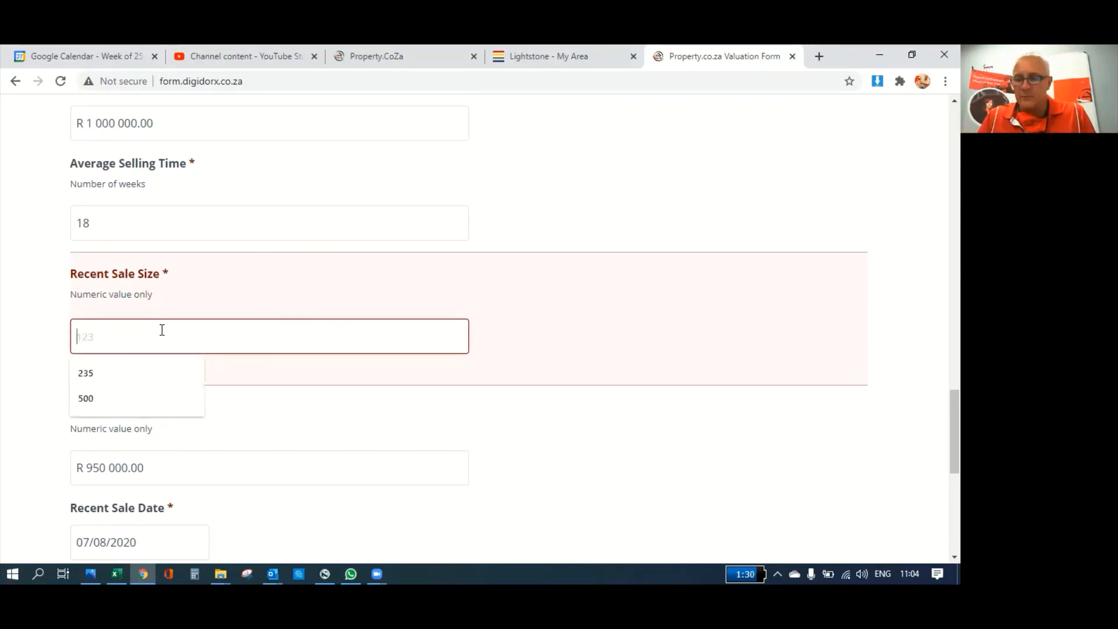
text(350)
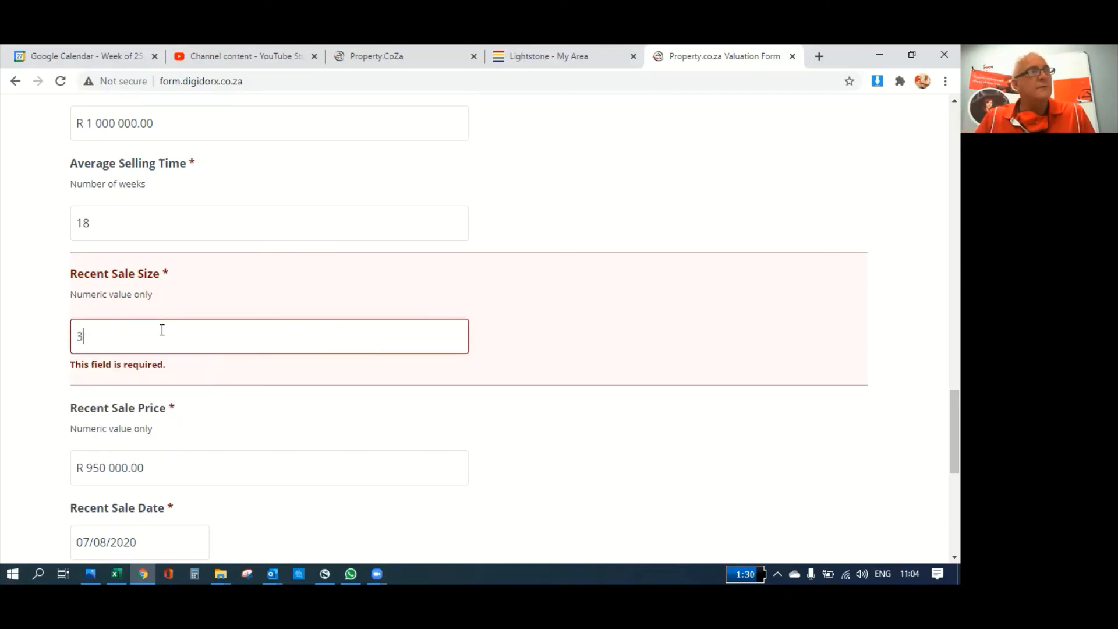
key(BackSpace)
key(BackSpace)
key(BackSpace)
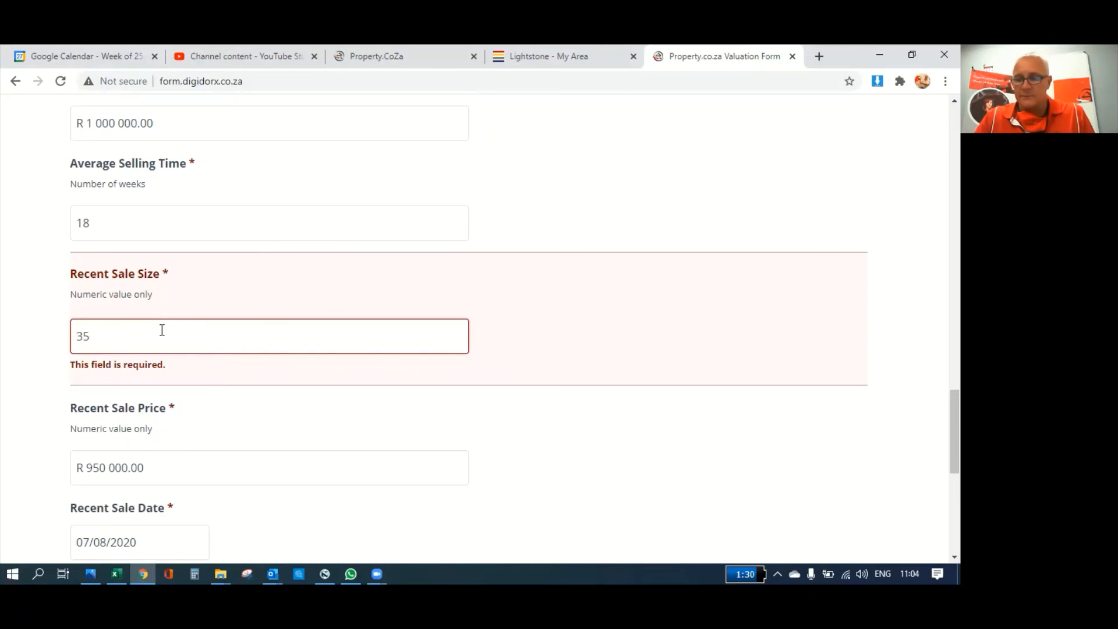
text(495)
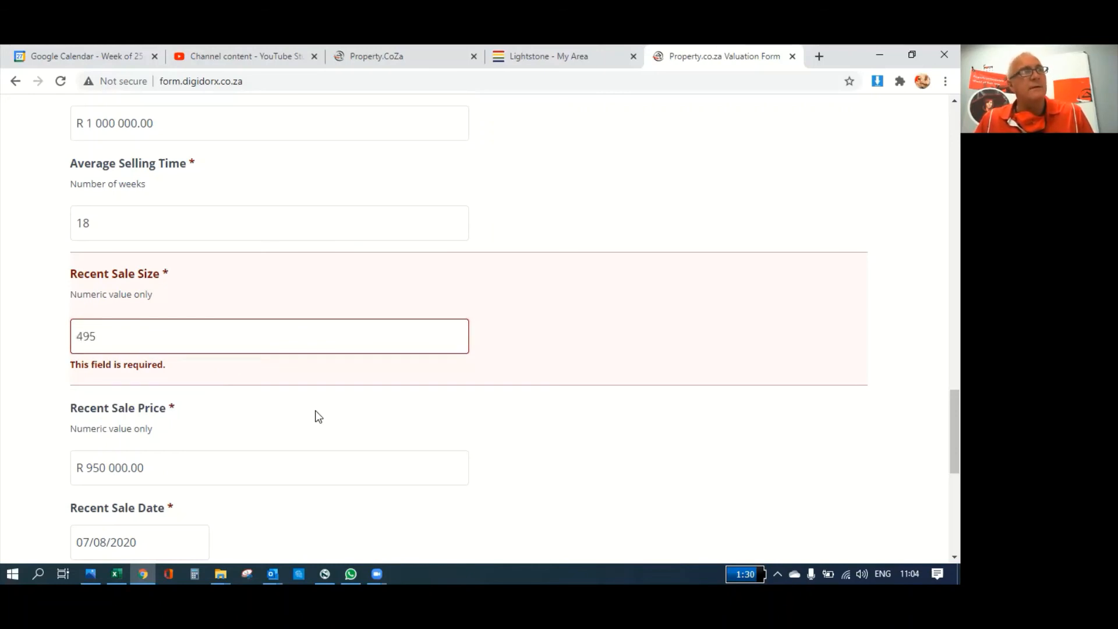
scroll(316, 417, down, 6)
click(138, 487)
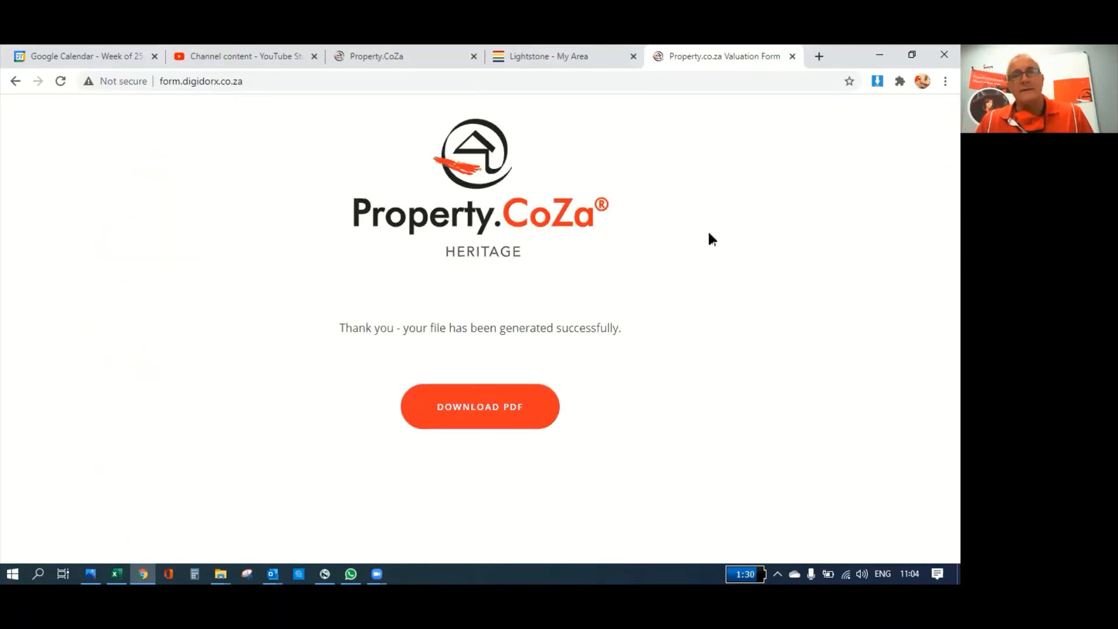
Download the valuation letter PDF and open it from the download bar.
click(492, 408)
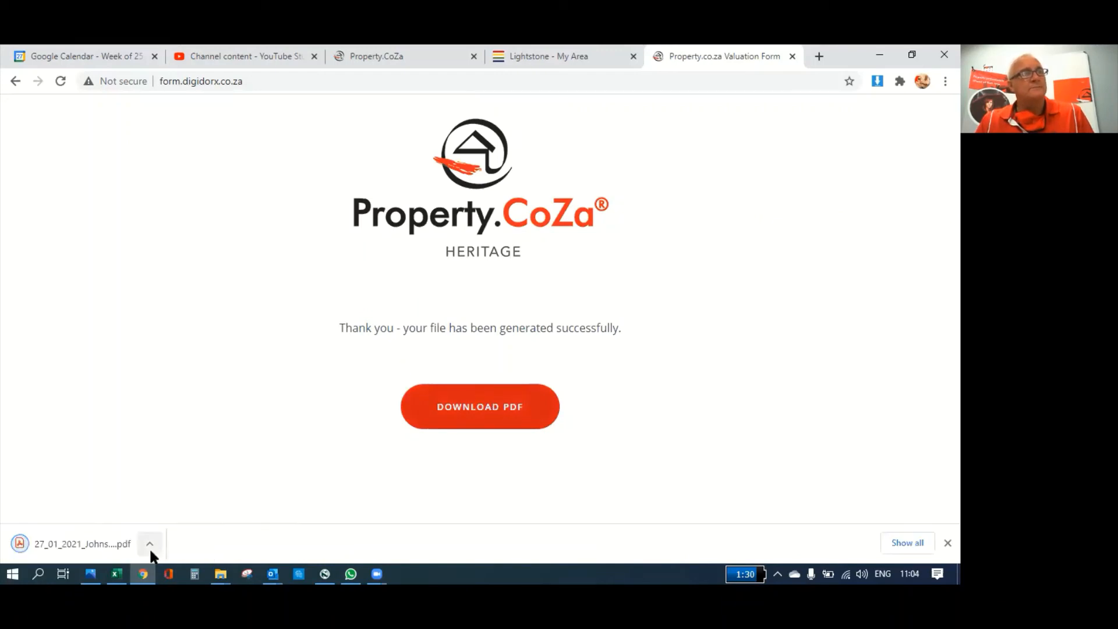
click(150, 543)
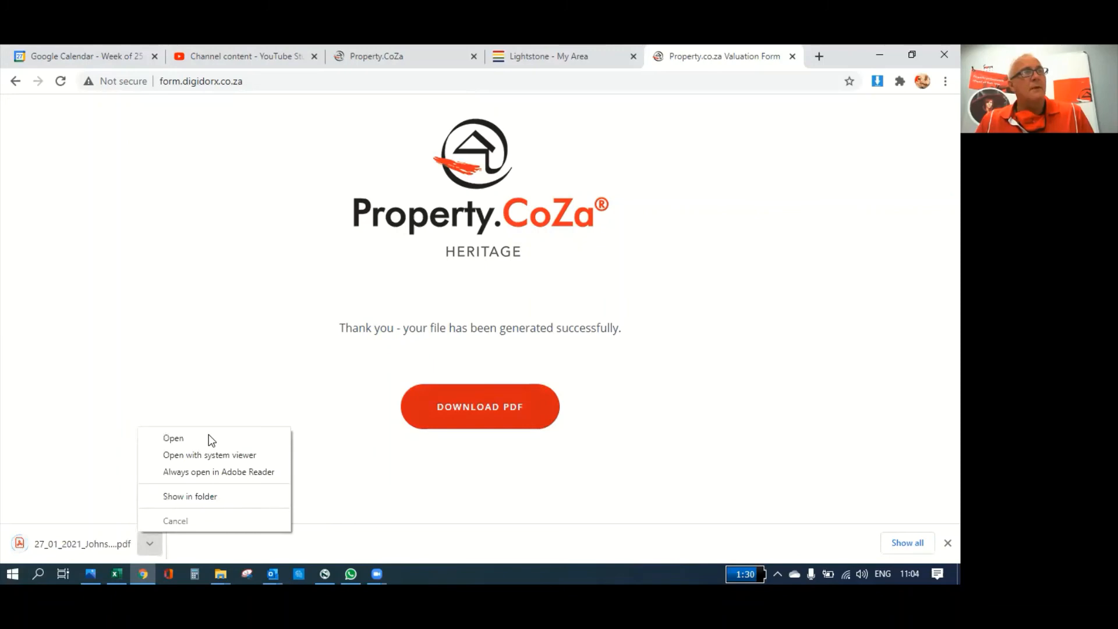
click(211, 439)
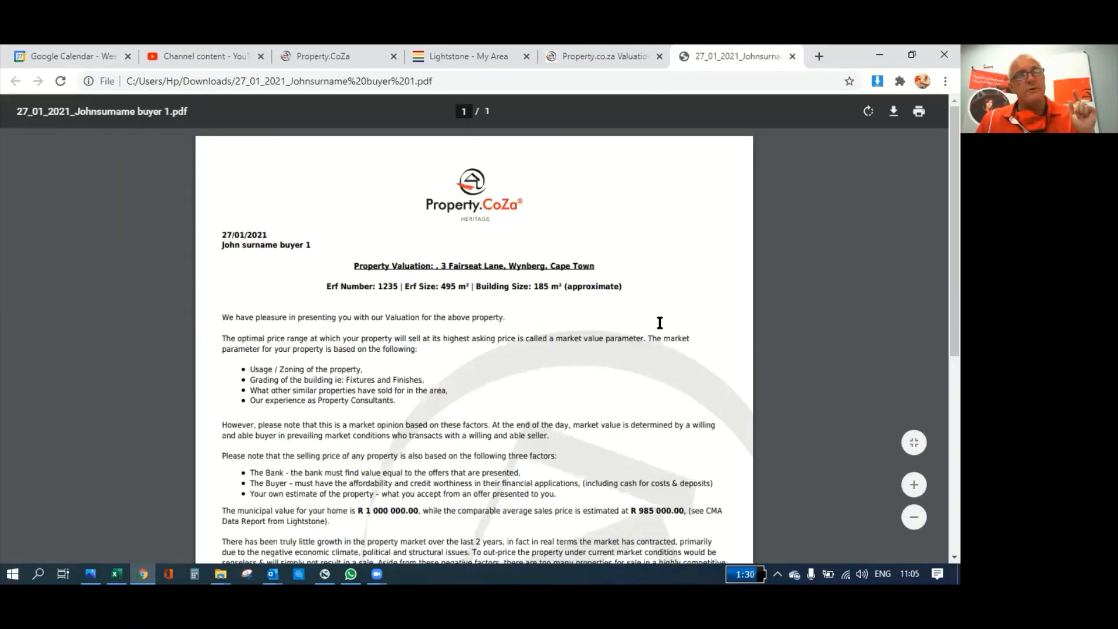
scroll(533, 307, down, 5)
scroll(529, 304, down, 6)
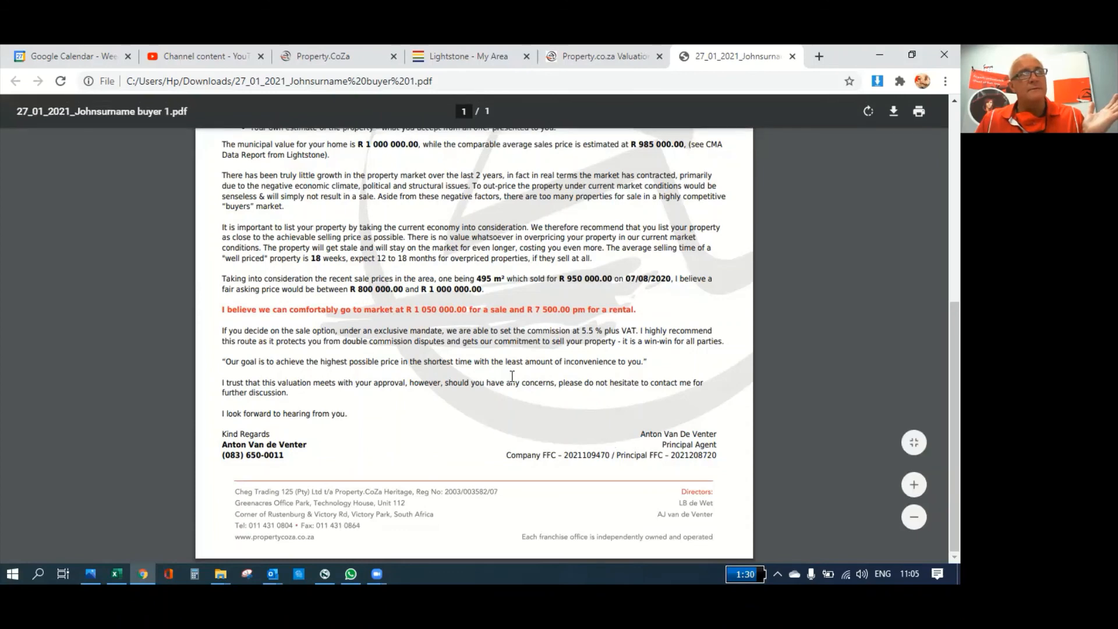
scroll(495, 213, up, 6)
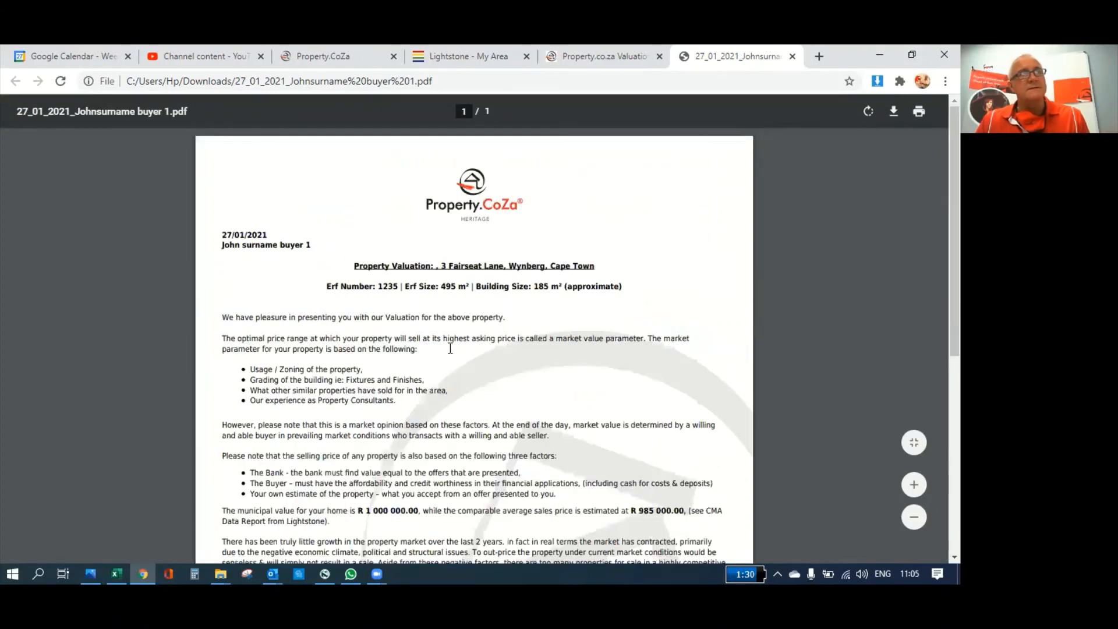
scroll(417, 374, down, 2)
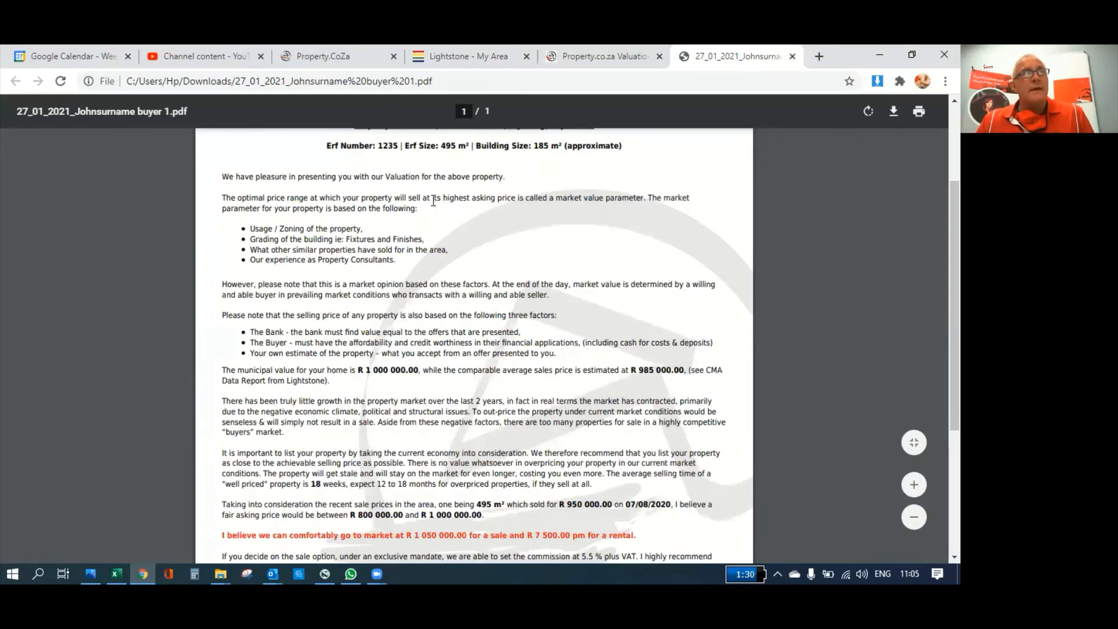
scroll(434, 209, down, 1)
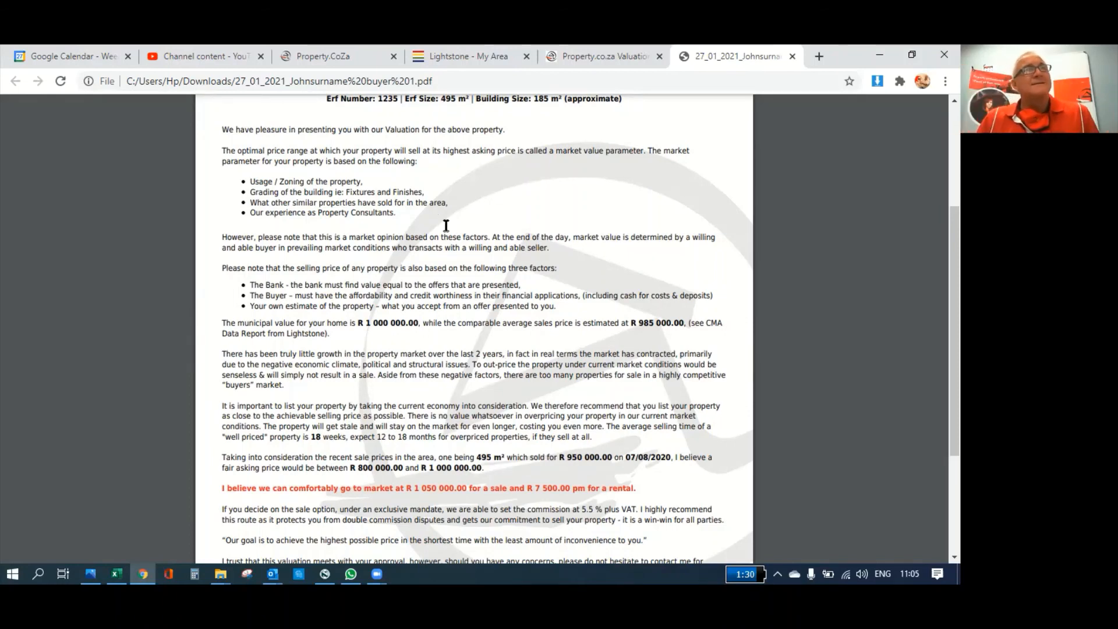
Switch to the Lightstone - My Area tab and open the MY HISTORY report list.
click(622, 51)
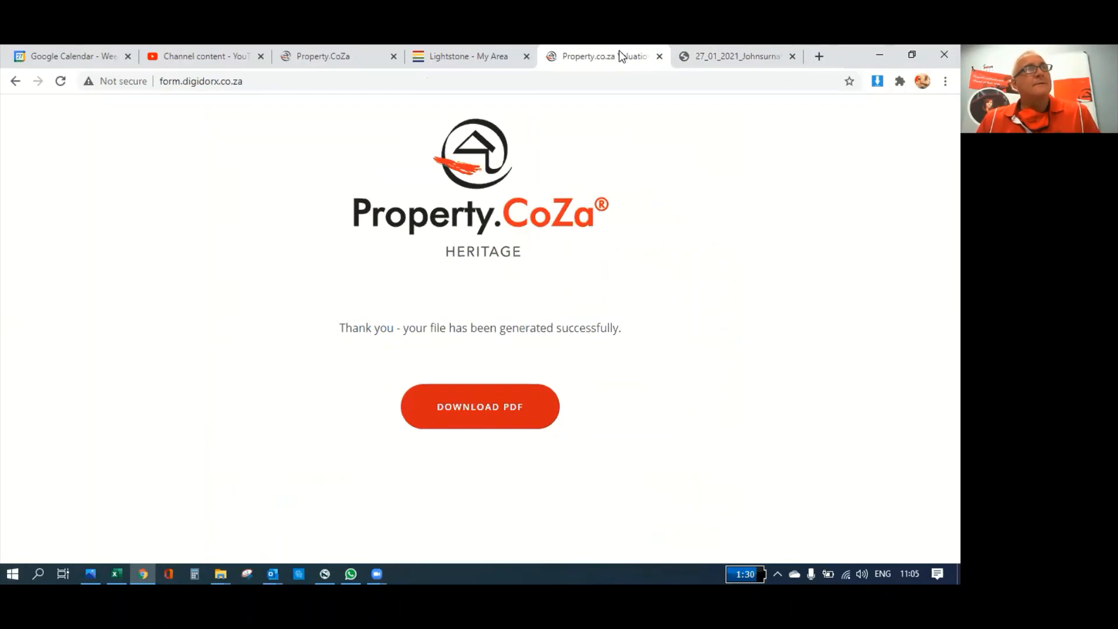
click(447, 50)
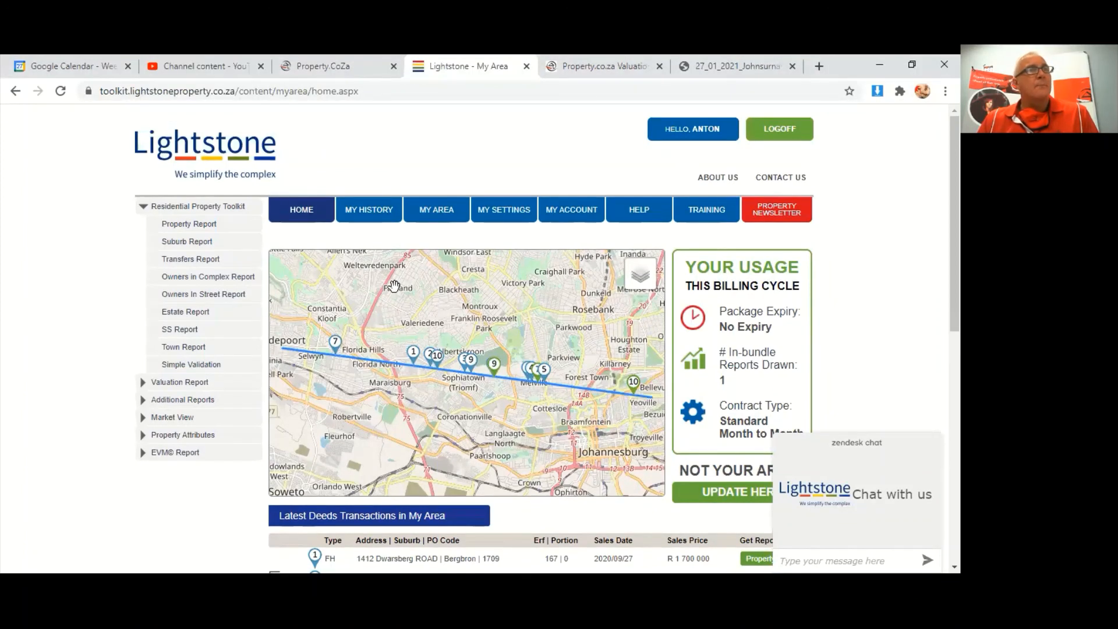
click(367, 214)
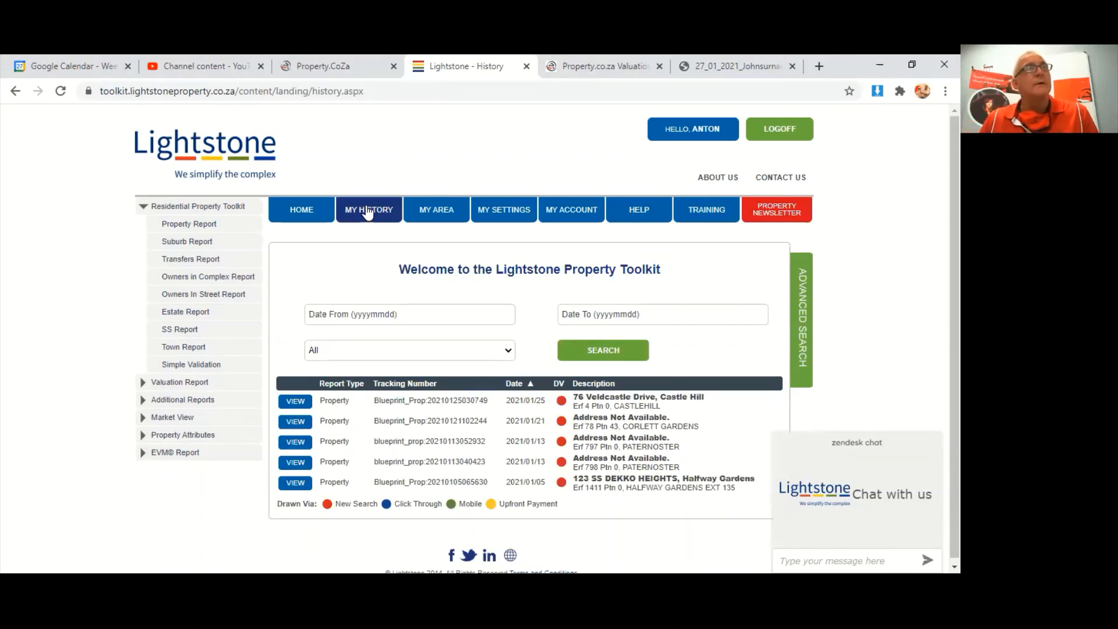
Open the latest history report and scroll to its comparable sales, highlighting the R 1 275 000 sale.
click(302, 405)
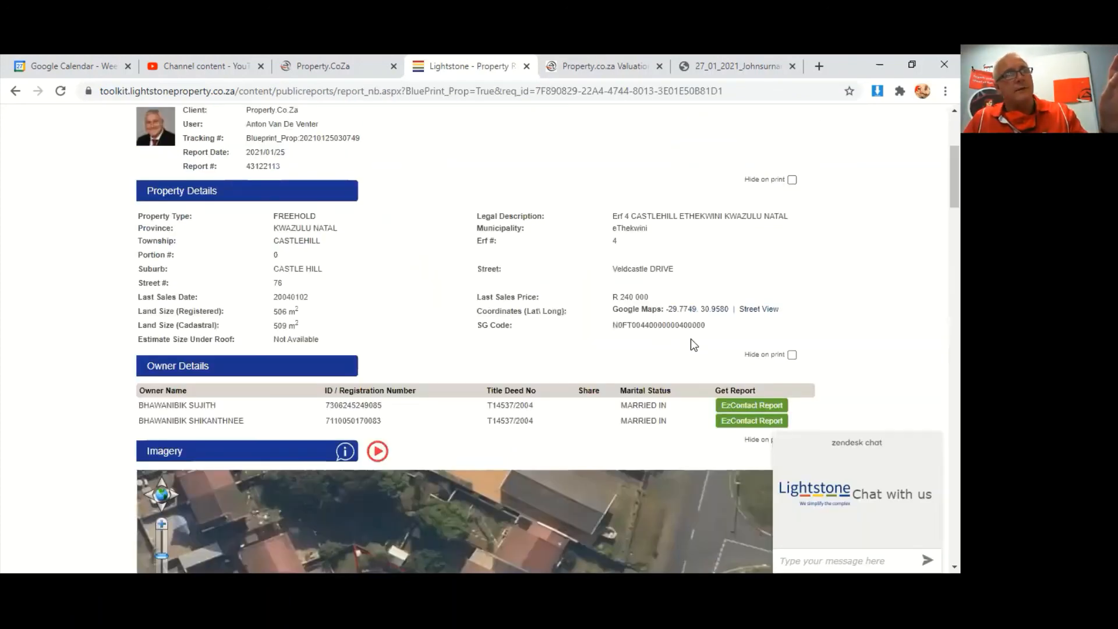
scroll(691, 337, down, 3)
scroll(471, 197, down, 4)
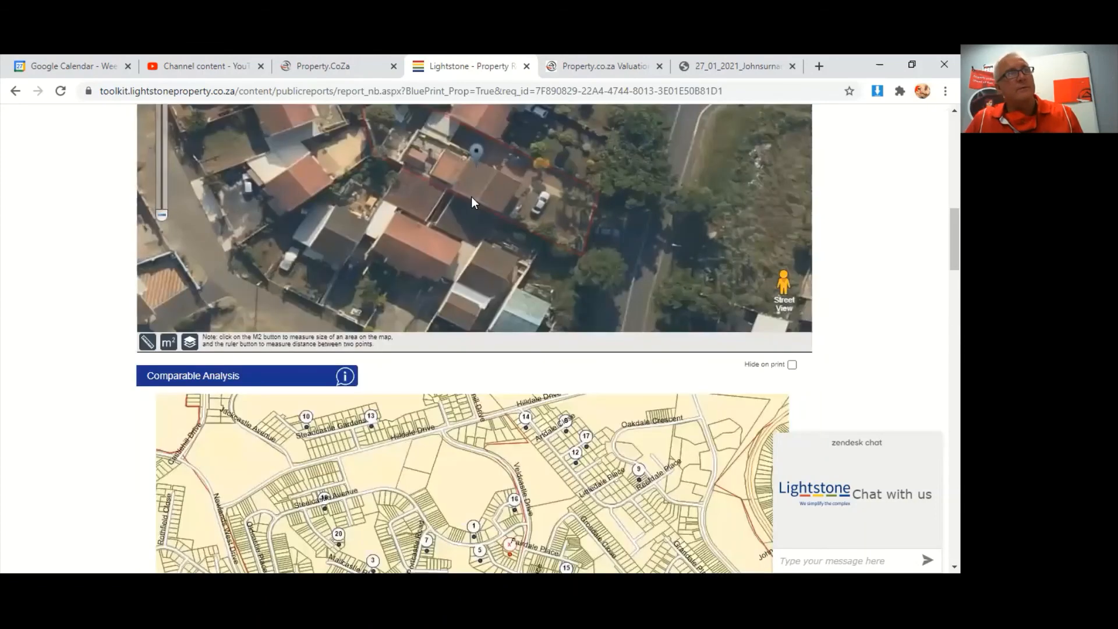
scroll(474, 219, down, 1)
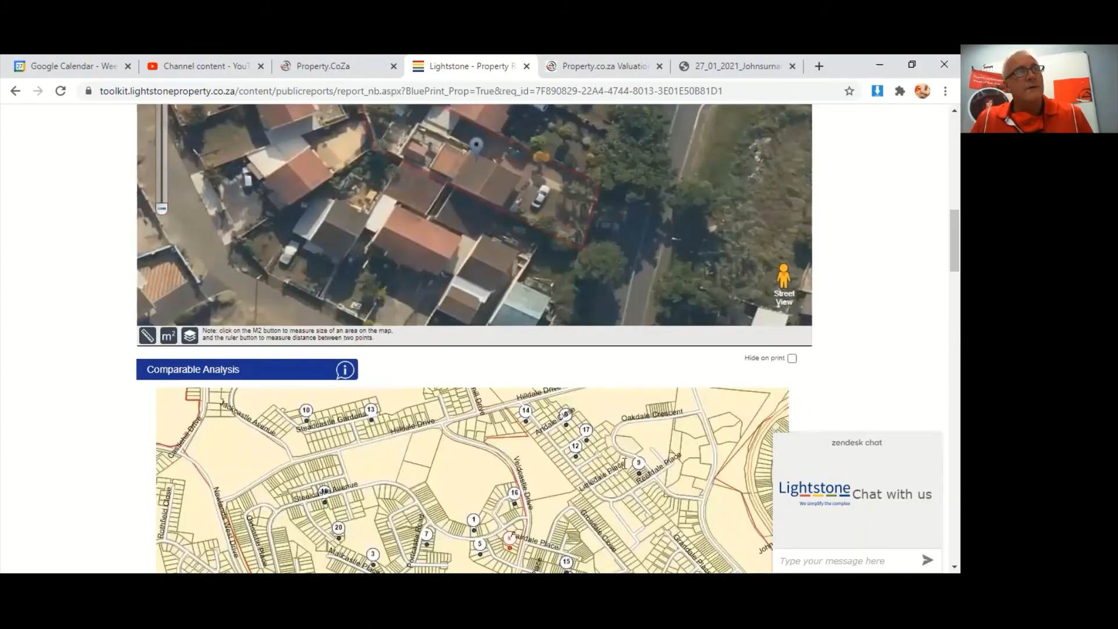
scroll(525, 290, down, 6)
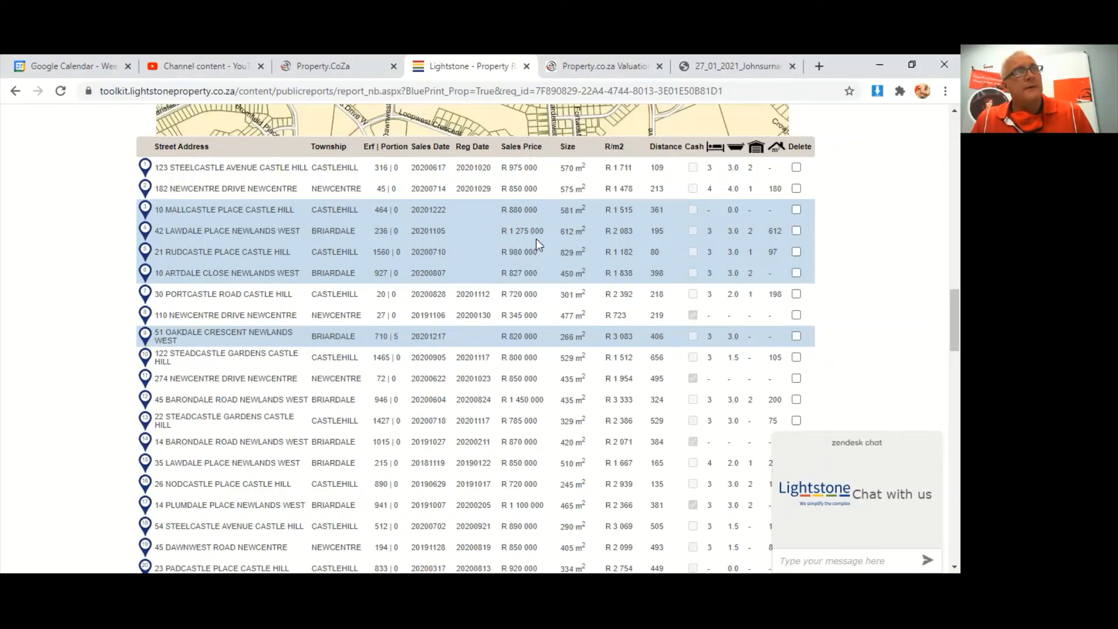
drag(261, 229, 536, 231)
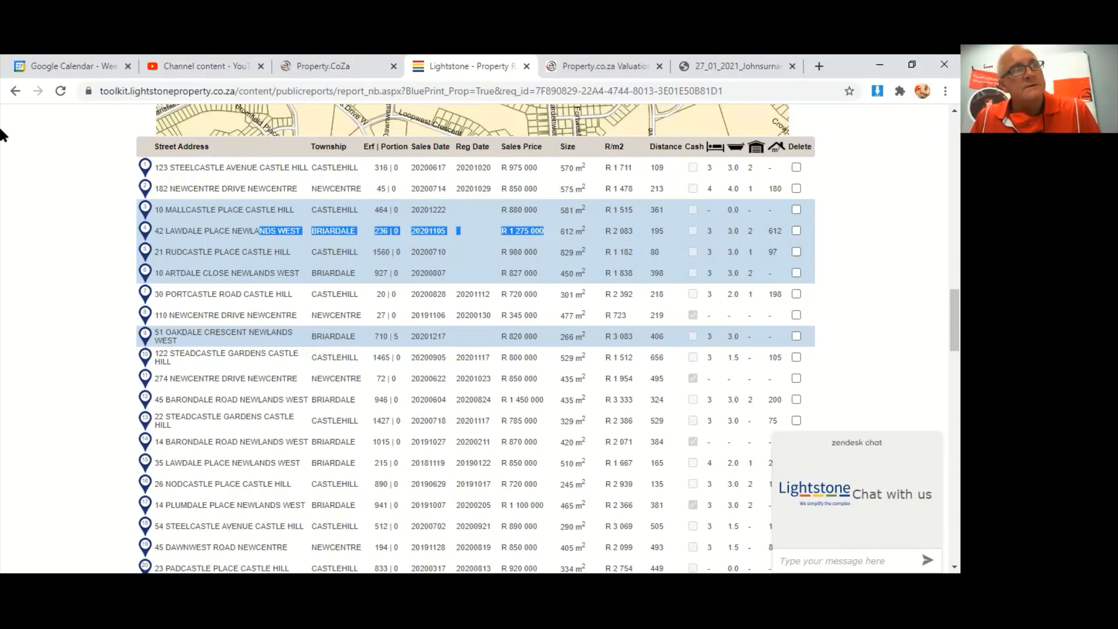
Highlight the current comparable average sales price of R 887 850.
scroll(1, 134, down, 4)
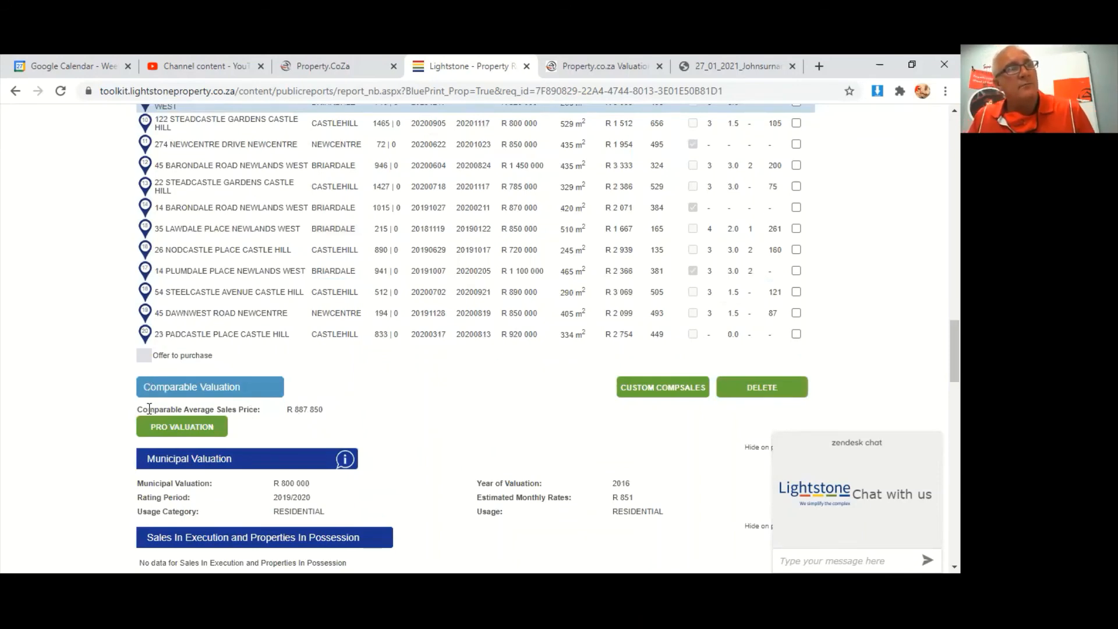
drag(148, 409, 152, 410)
drag(297, 413, 456, 434)
scroll(571, 413, up, 5)
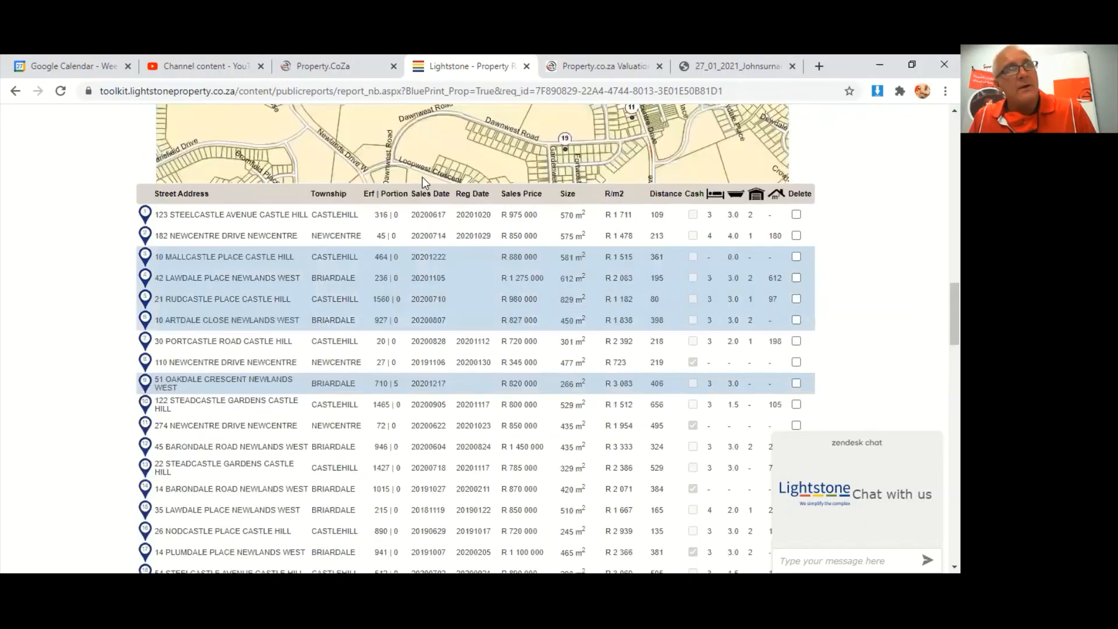
scroll(518, 336, down, 1)
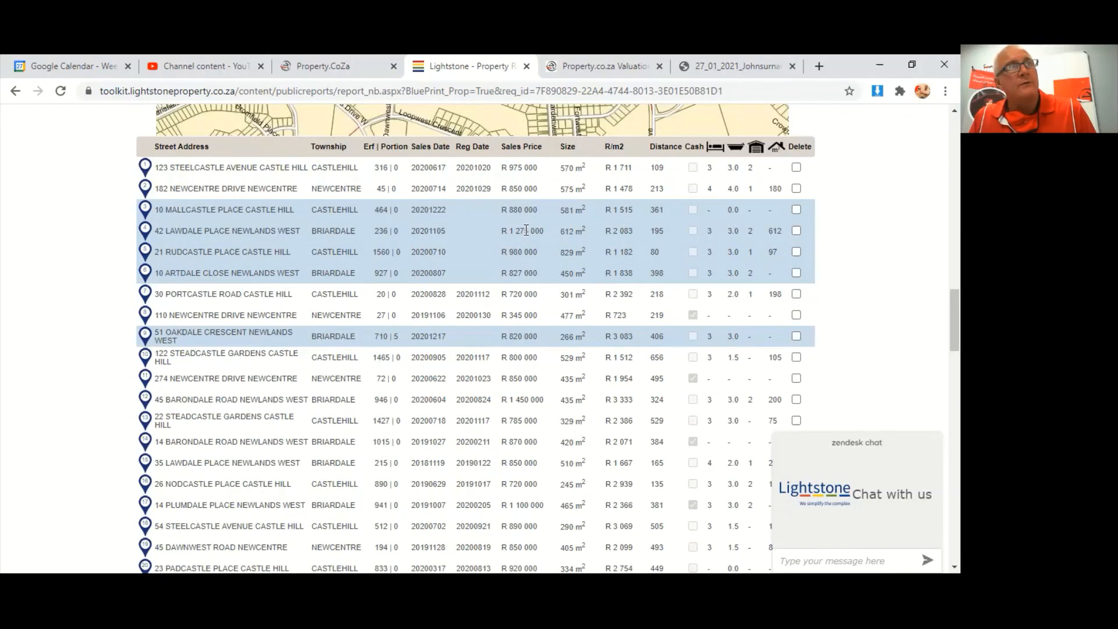
Flag the R 1 275 000 and R 1 450 000 outlier sales and delete them, leaving an R 835 111 average.
click(795, 231)
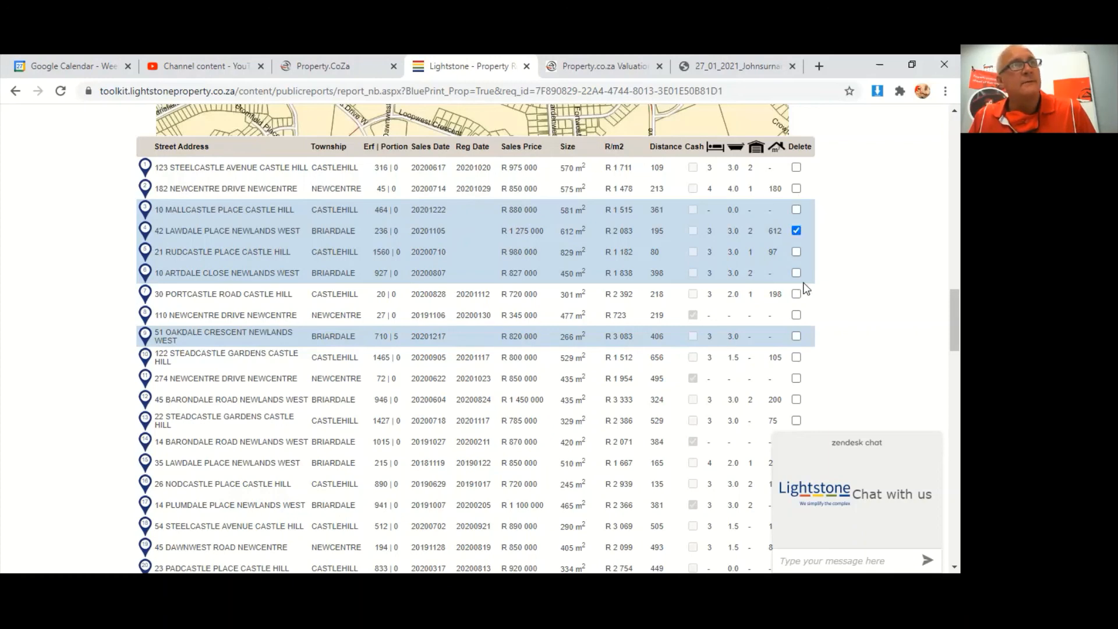
scroll(543, 201, down, 1)
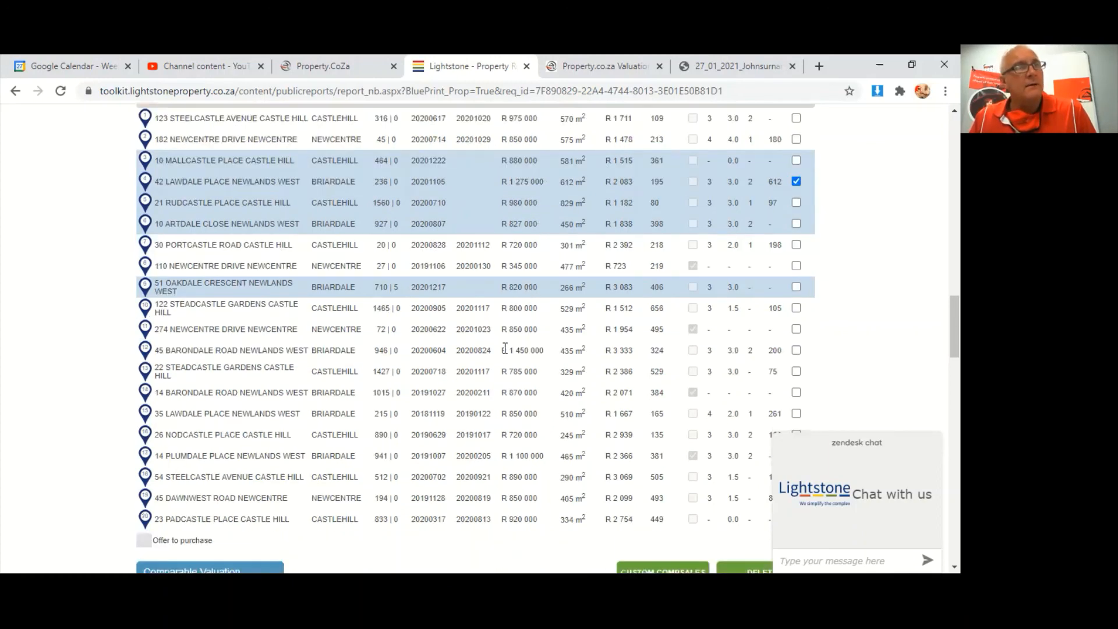
scroll(351, 321, down, 1)
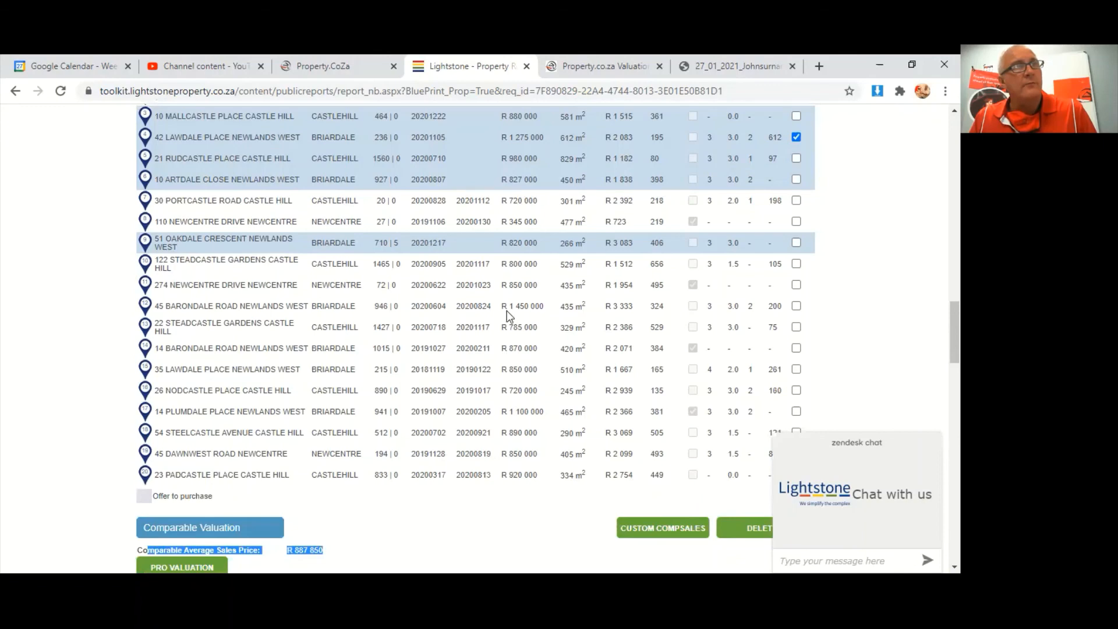
drag(501, 306, 528, 306)
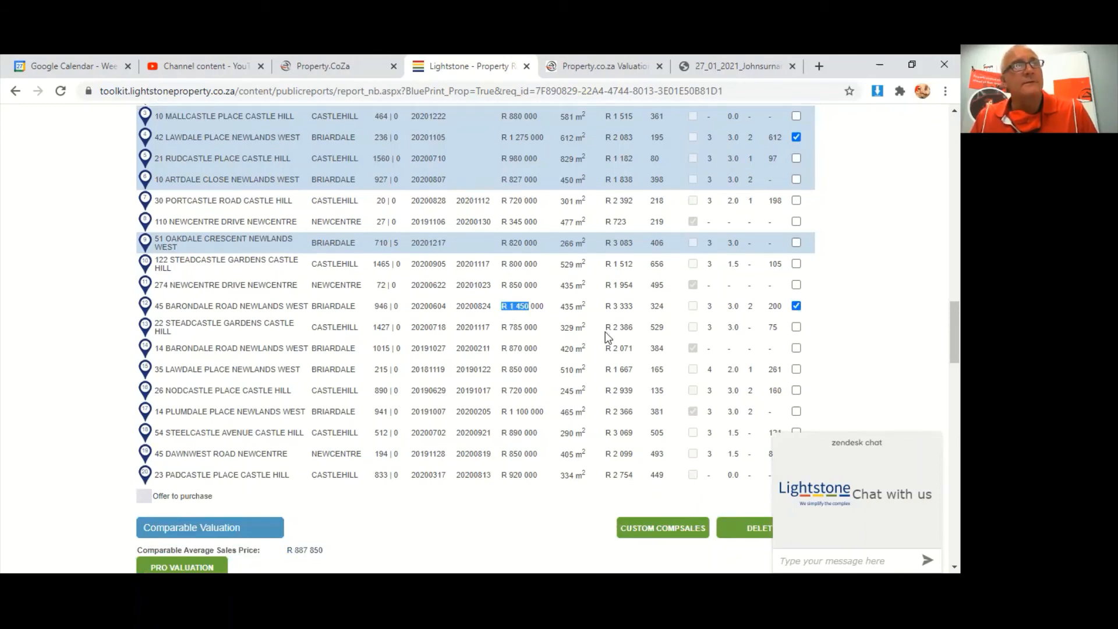
scroll(521, 291, down, 1)
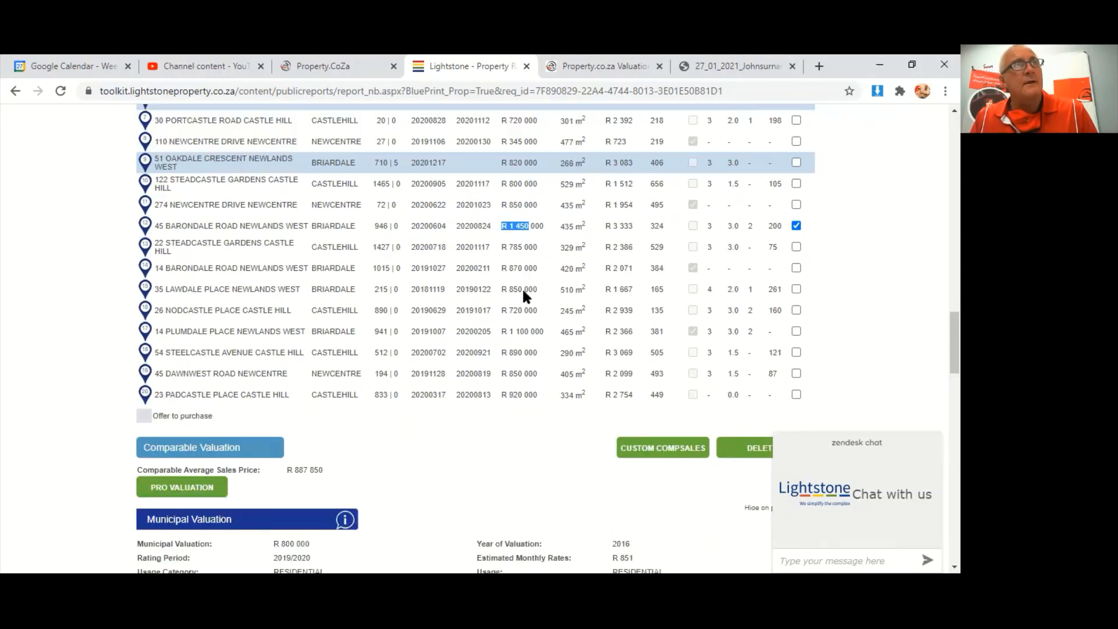
scroll(522, 287, down, 1)
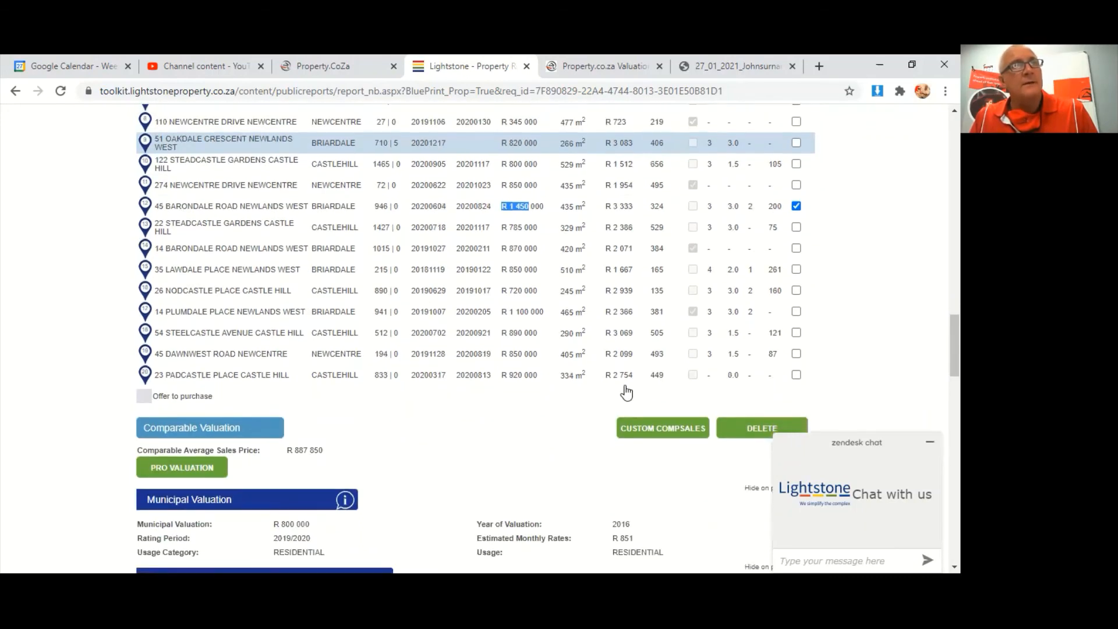
scroll(626, 393, down, 1)
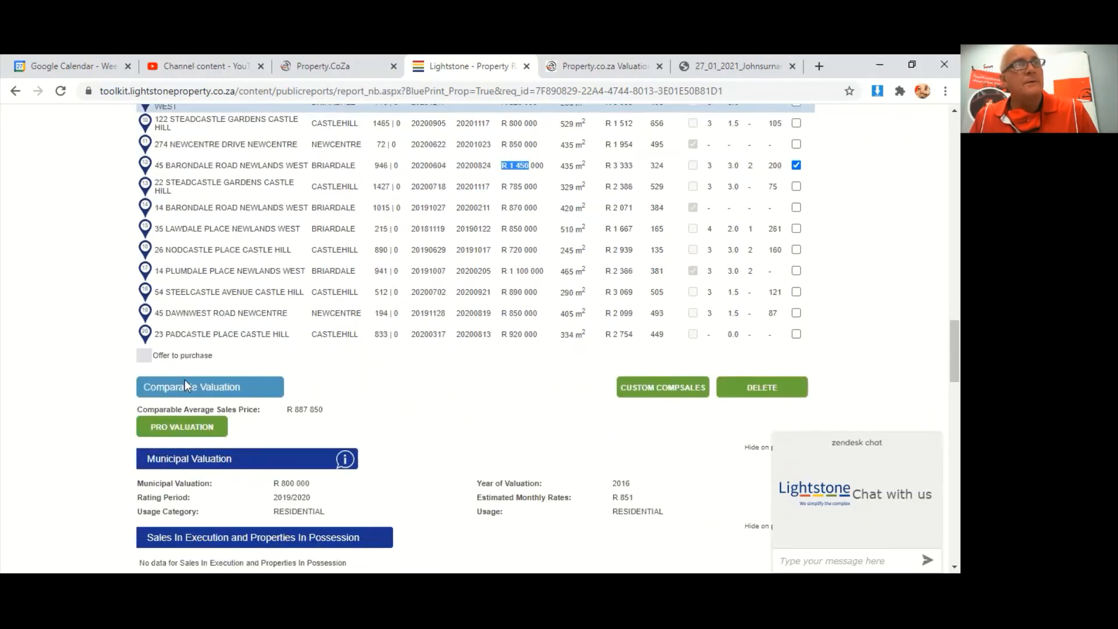
click(682, 527)
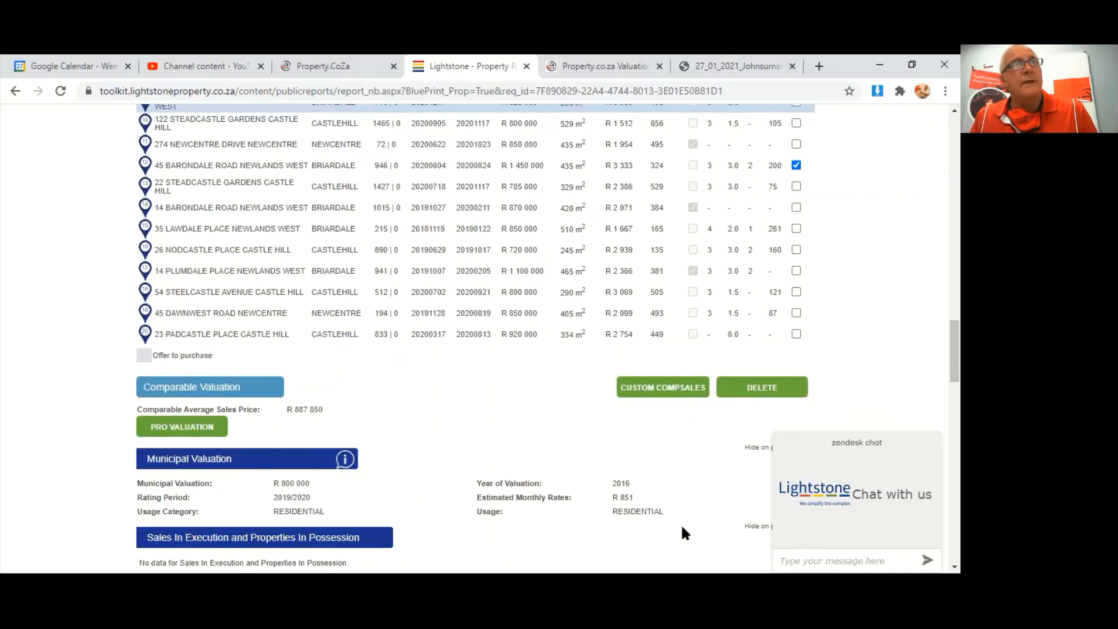
click(750, 388)
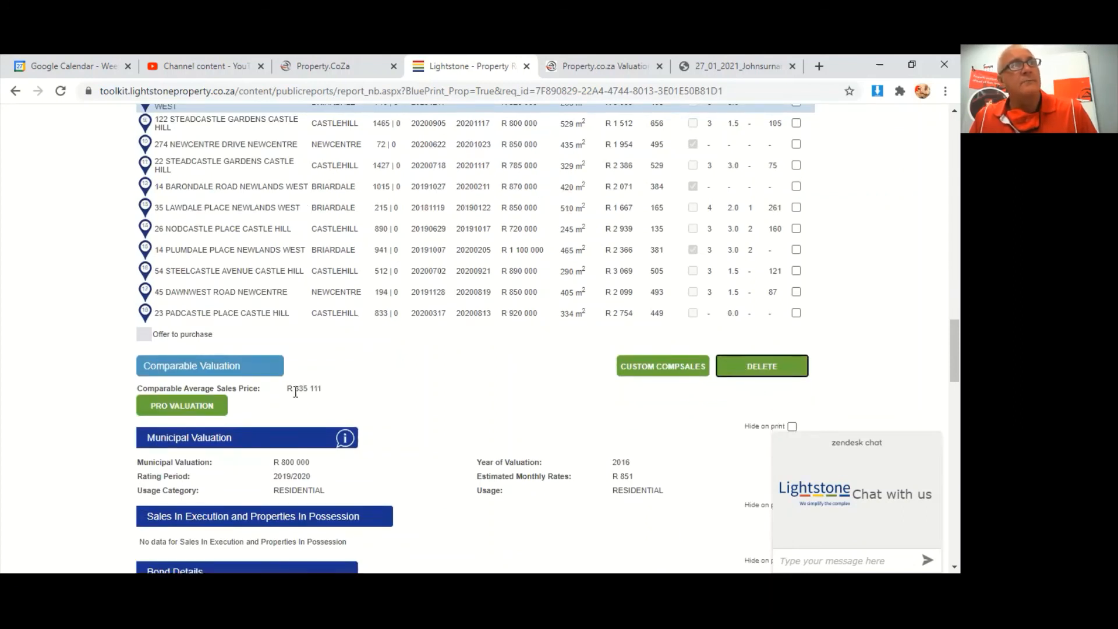
drag(289, 385, 324, 394)
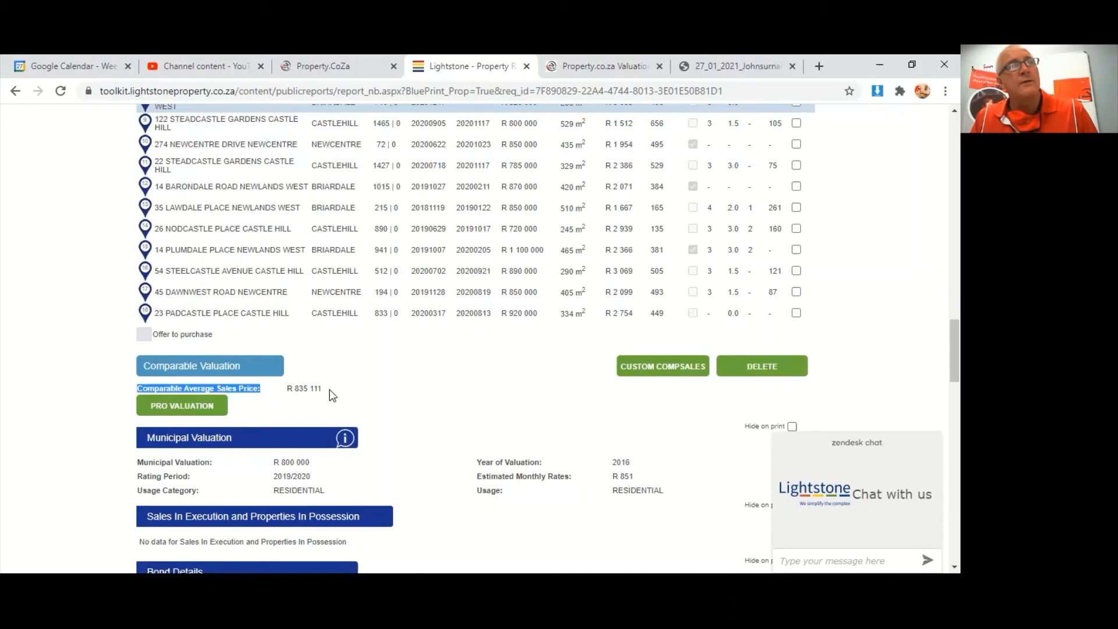